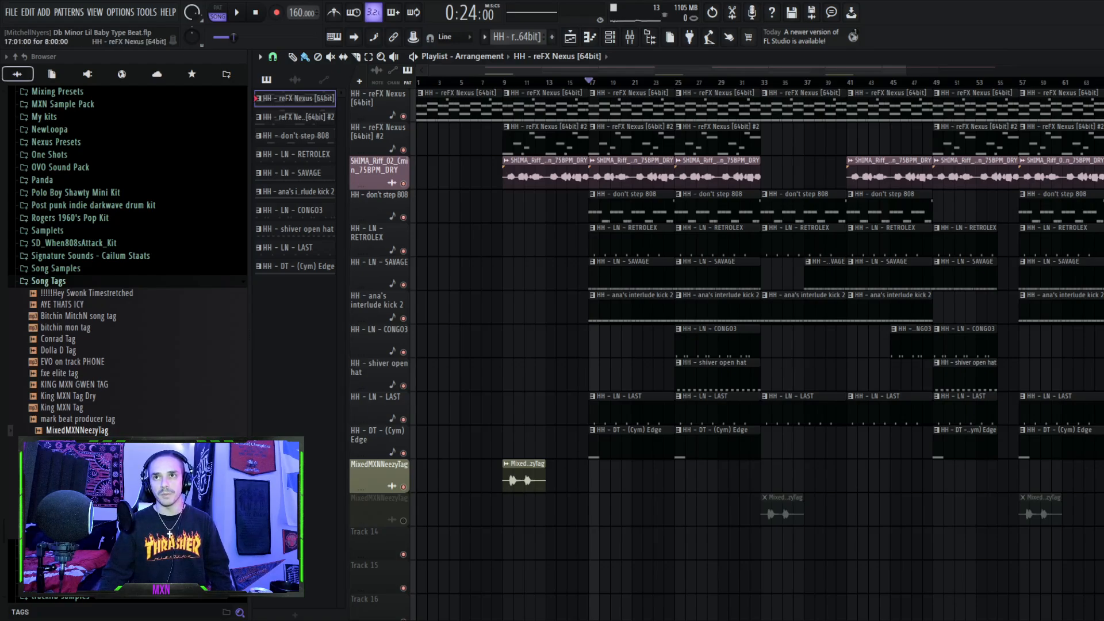
Open the notes of the HH - reFX Nexus [64bit] melody pattern and play its opening.
double_click(611, 113)
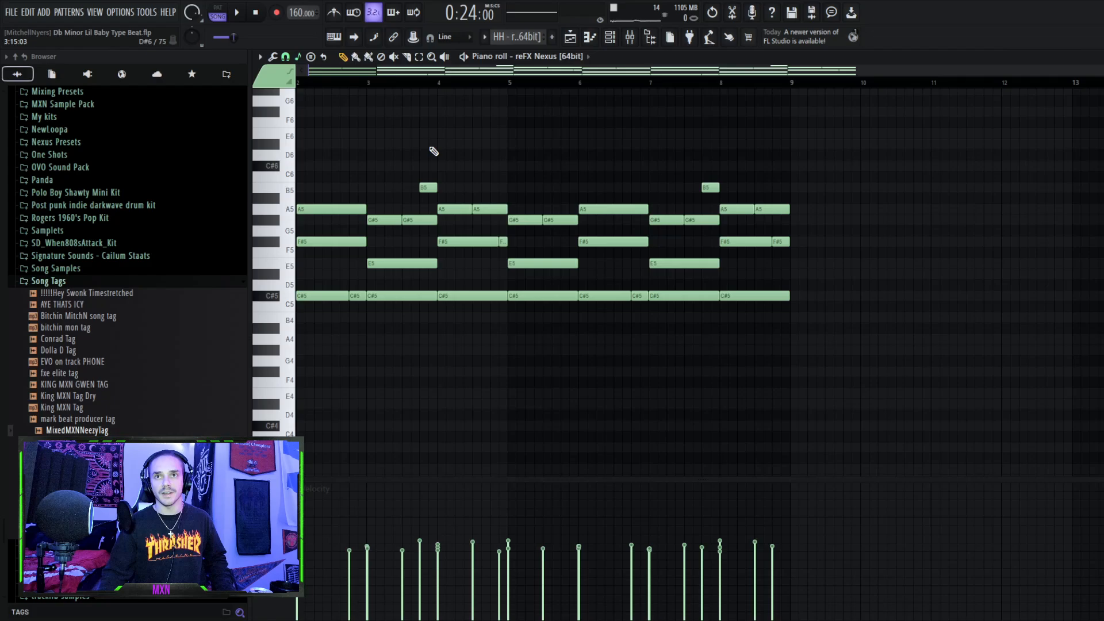
key(l)
key(space)
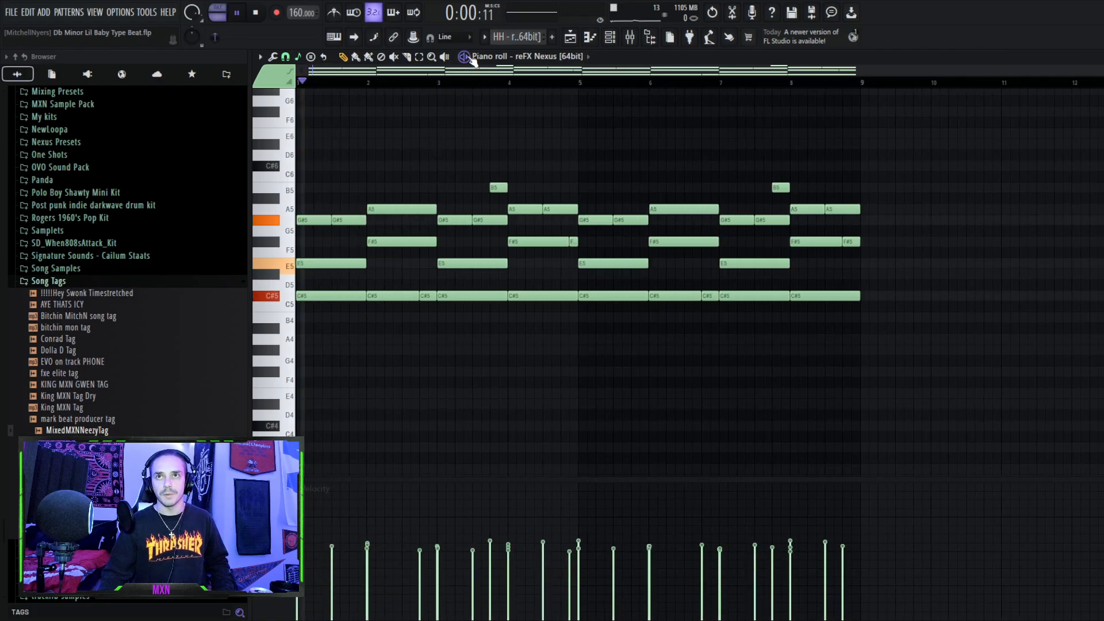
key(space)
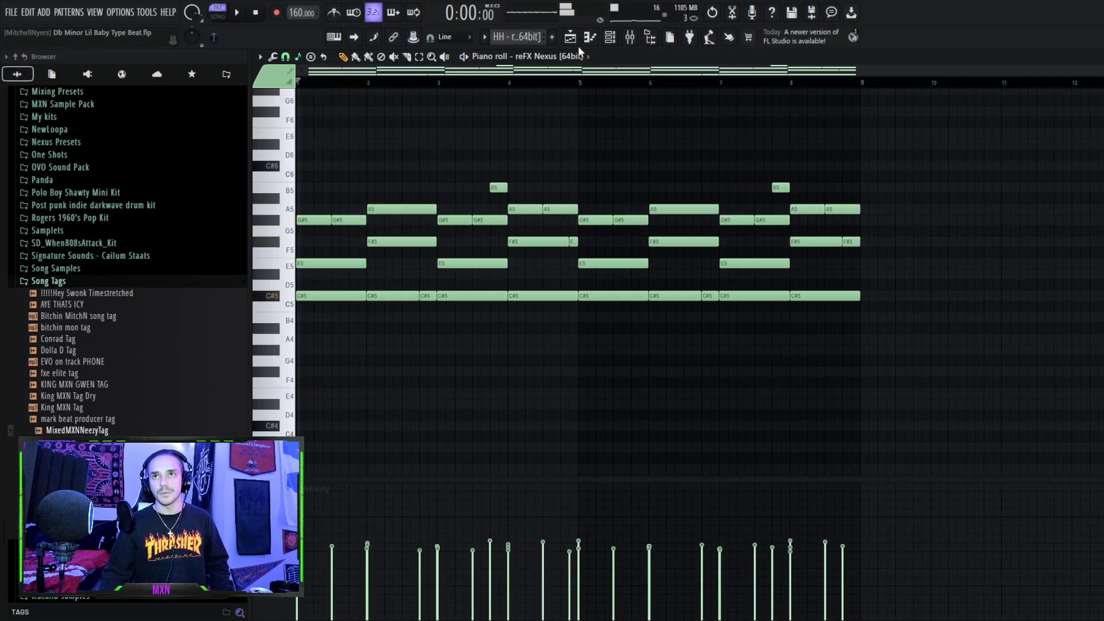
Return to the playlist arrangement and play the song from bar 17.
click(570, 37)
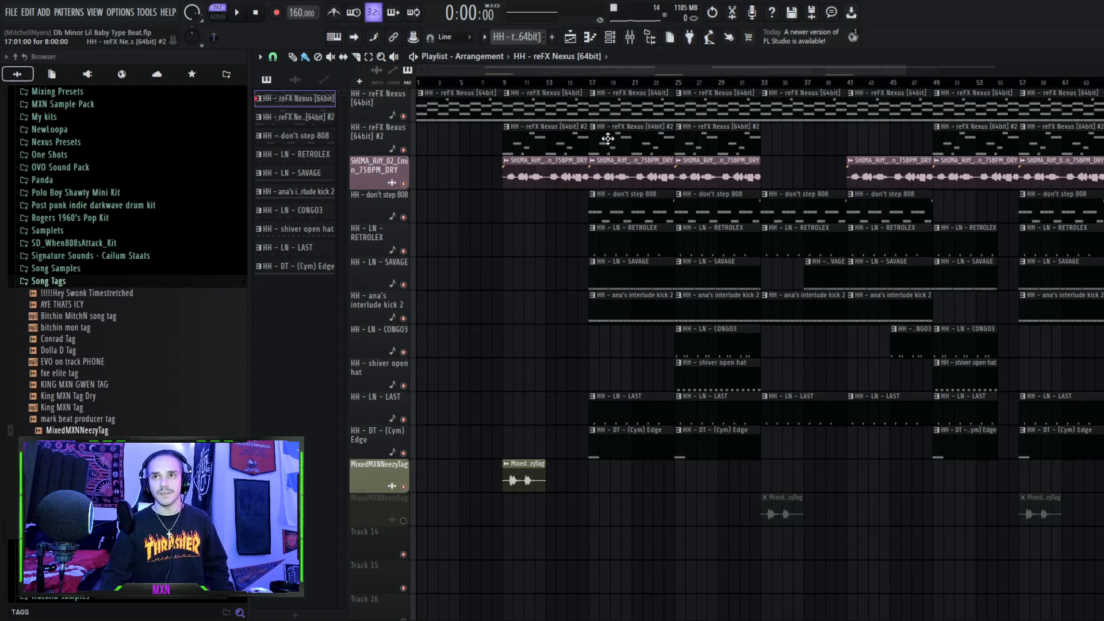
click(595, 83)
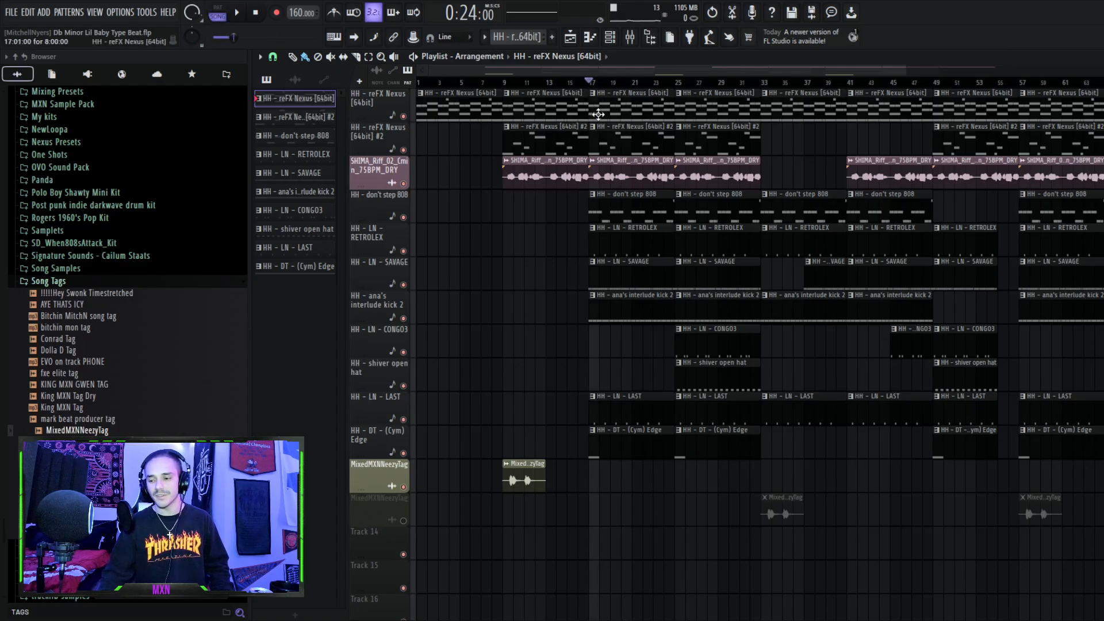
key(space)
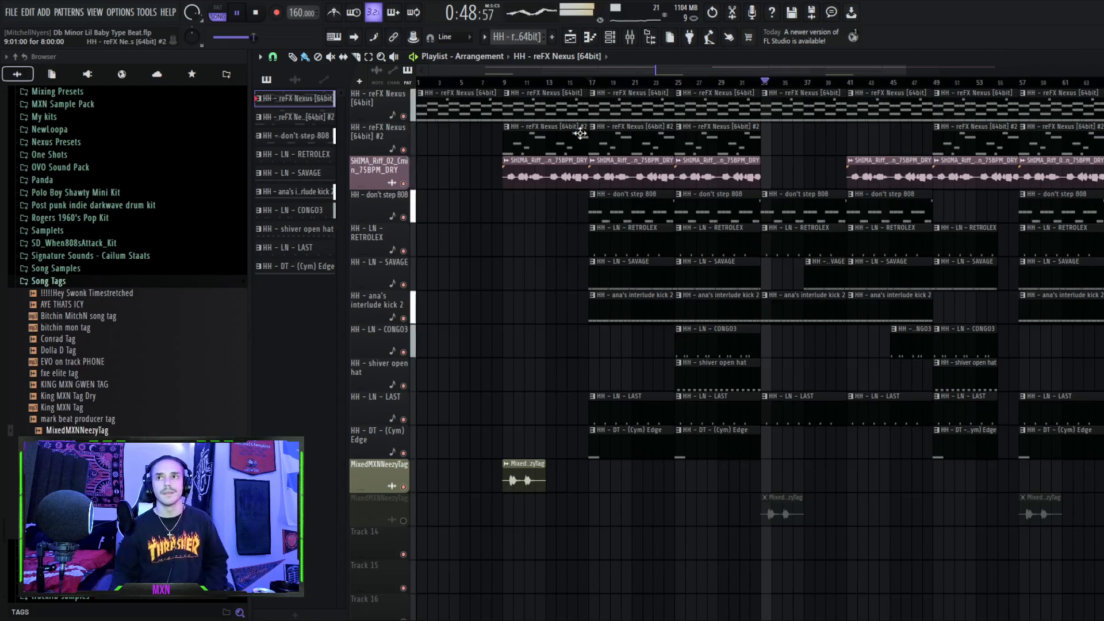
key(space)
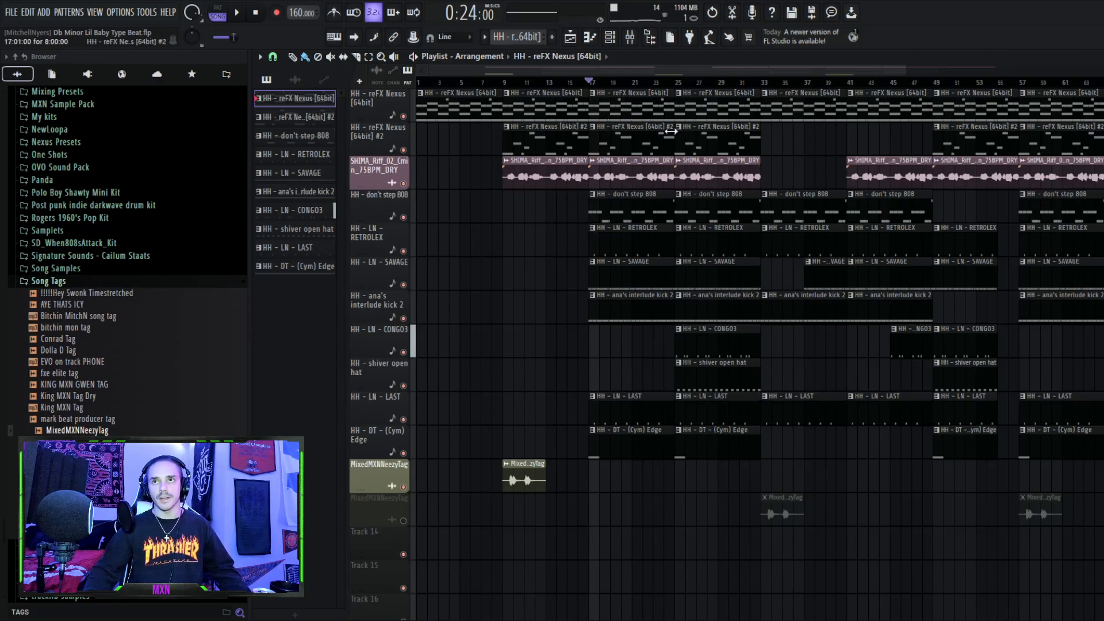
Reopen the notes of the HH - reFX Nexus [64bit] pattern and audition the C#5 key.
double_click(636, 114)
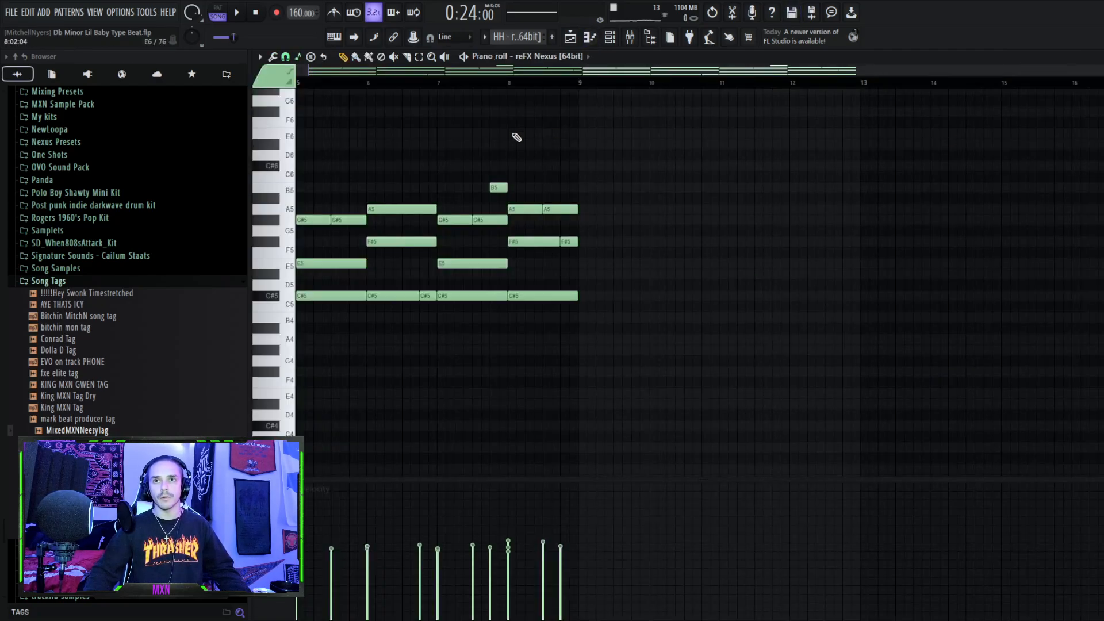
scroll(425, 296, left, 4)
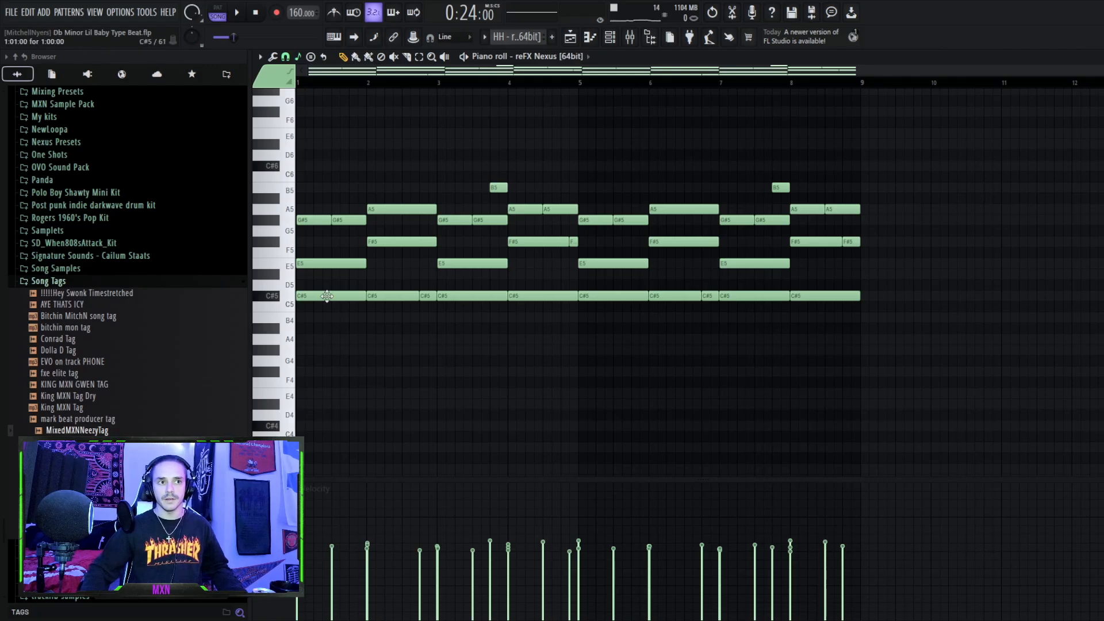
click(287, 294)
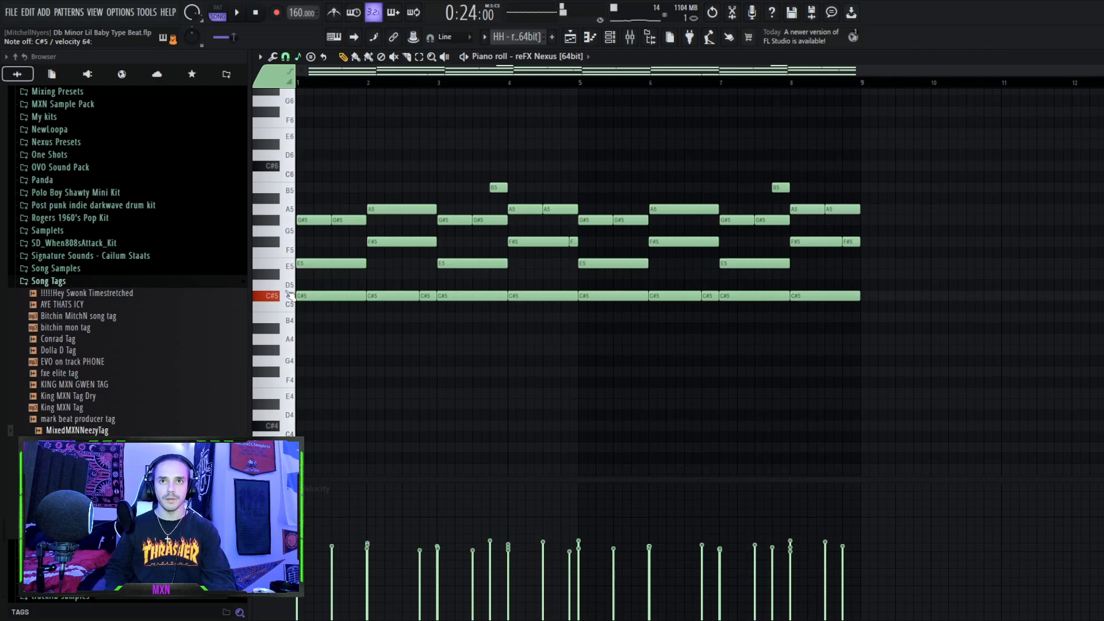
click(287, 294)
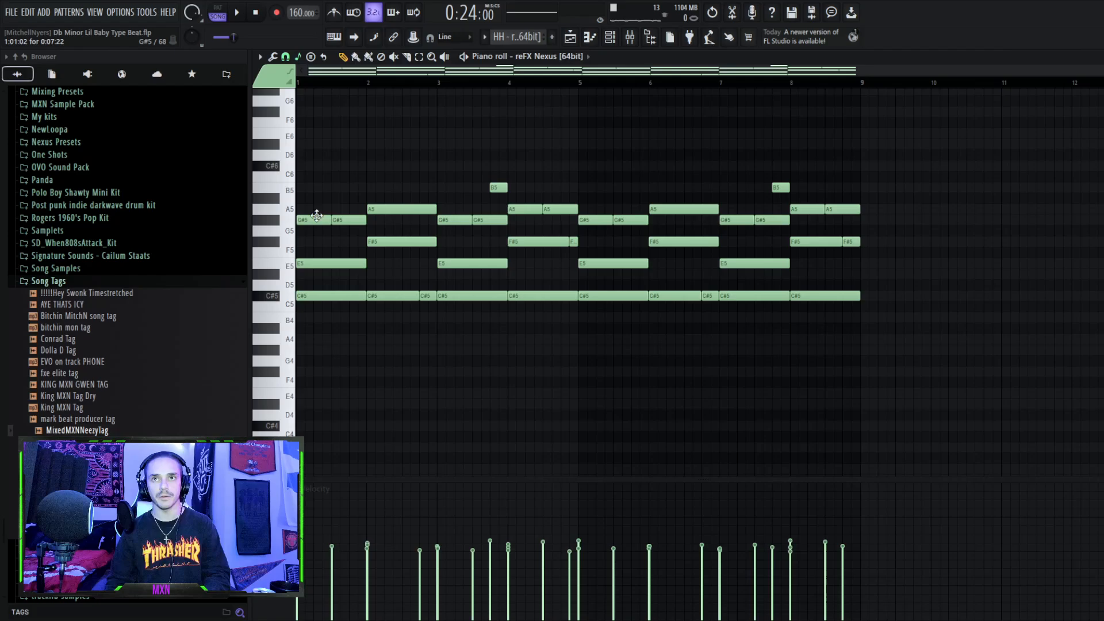
Play the start of the melody pattern and examine the chord notes in its opening bars.
key(space)
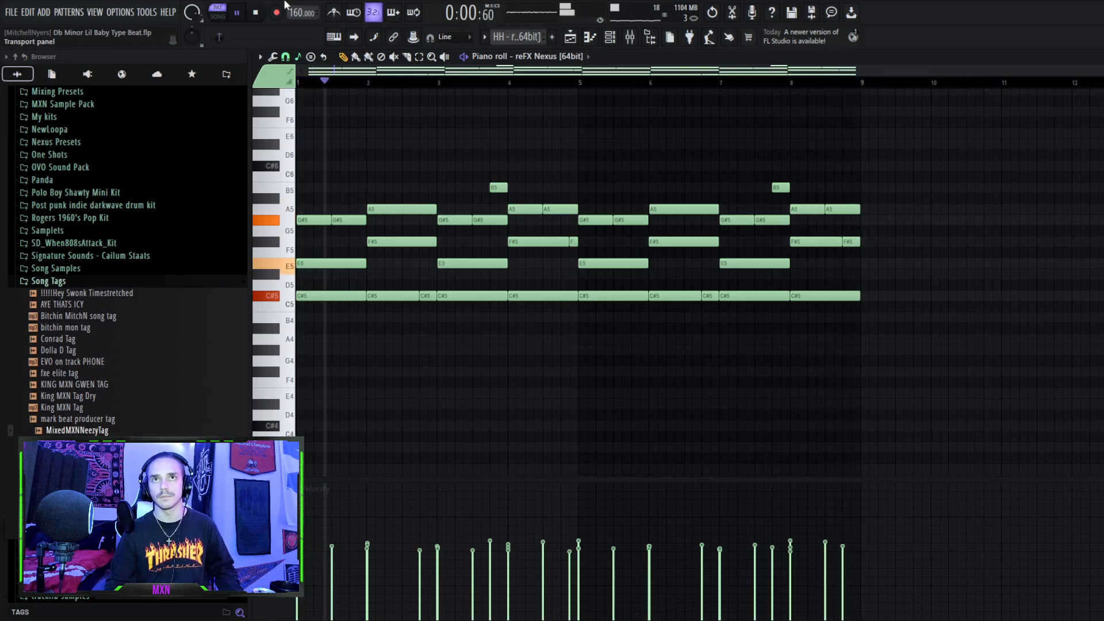
key(space)
scroll(302, 247, up, 5)
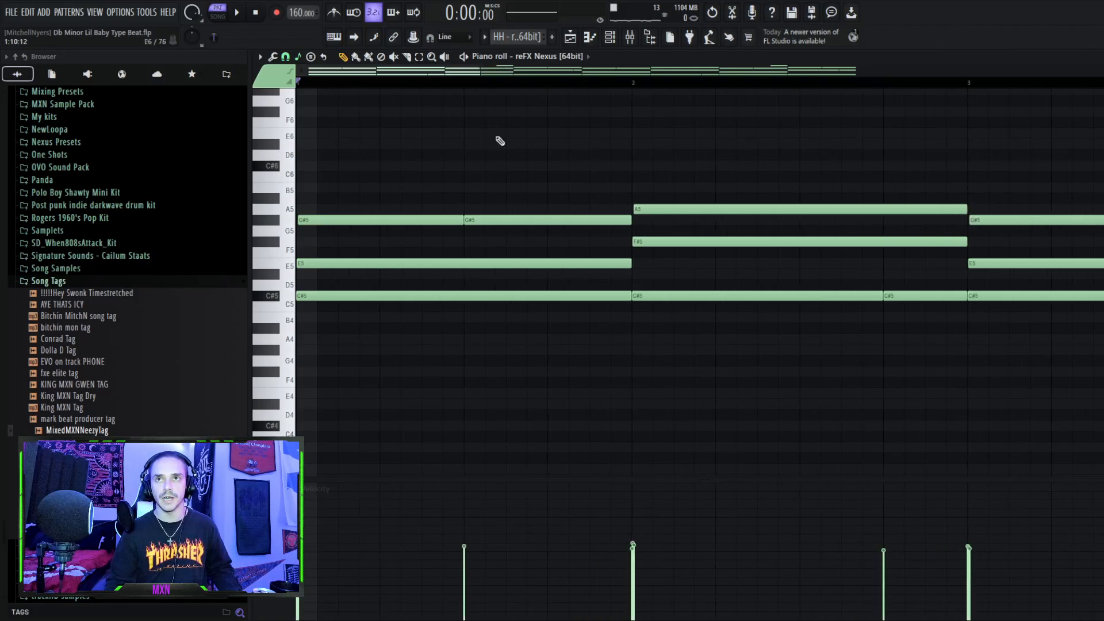
scroll(480, 199, down, 2)
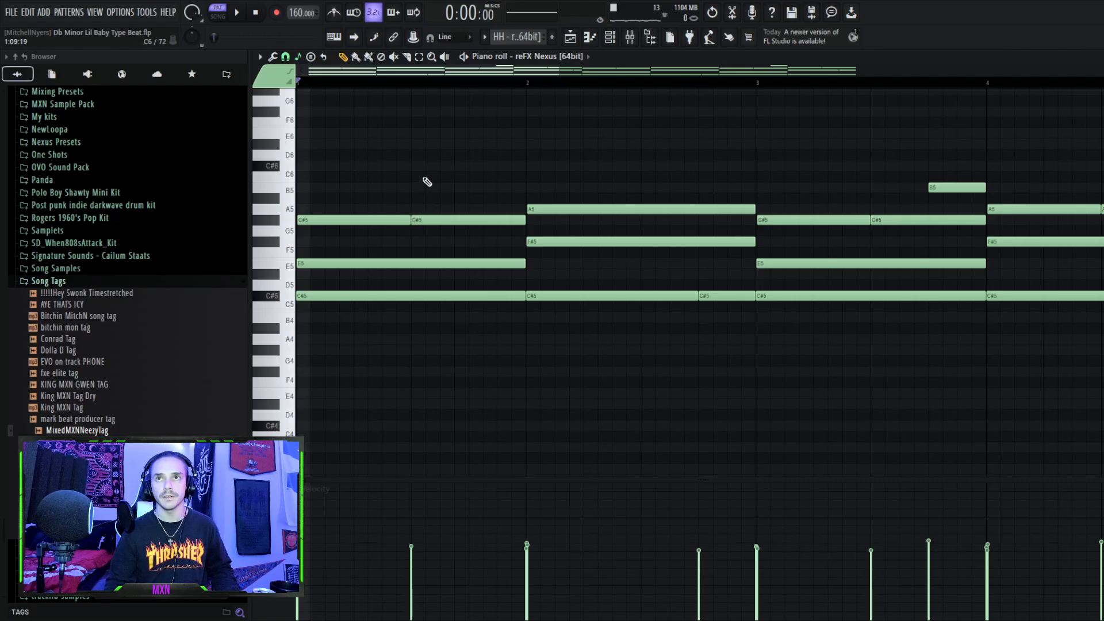
scroll(427, 182, down, 2)
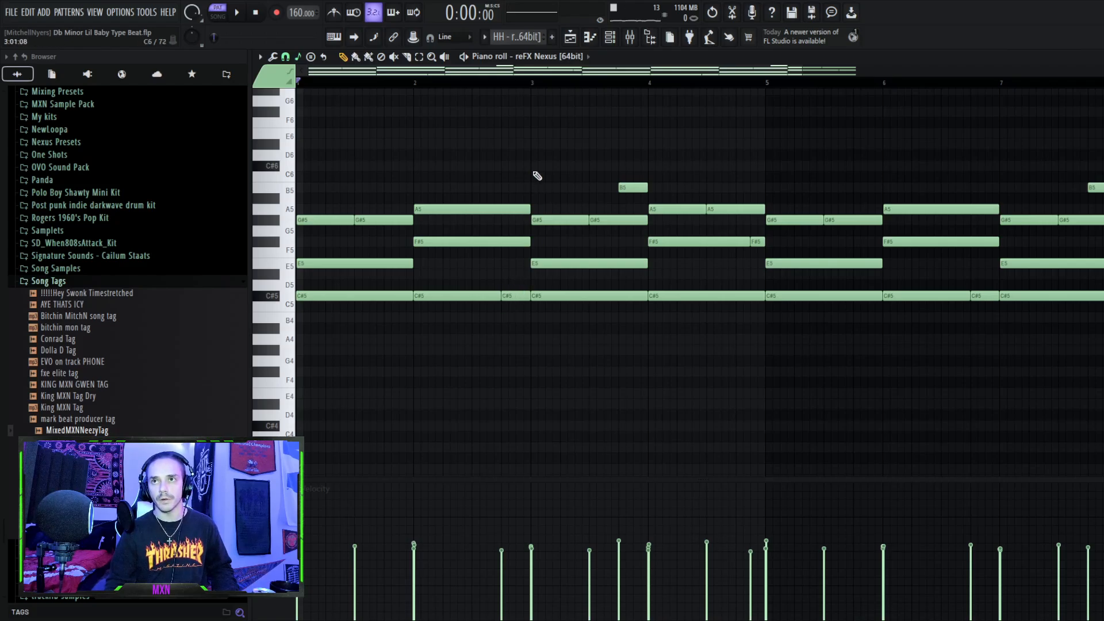
Audition the B5, E5 and G#5 notes in bar 3, trying a D#5 note under the E5 and removing it.
click(632, 188)
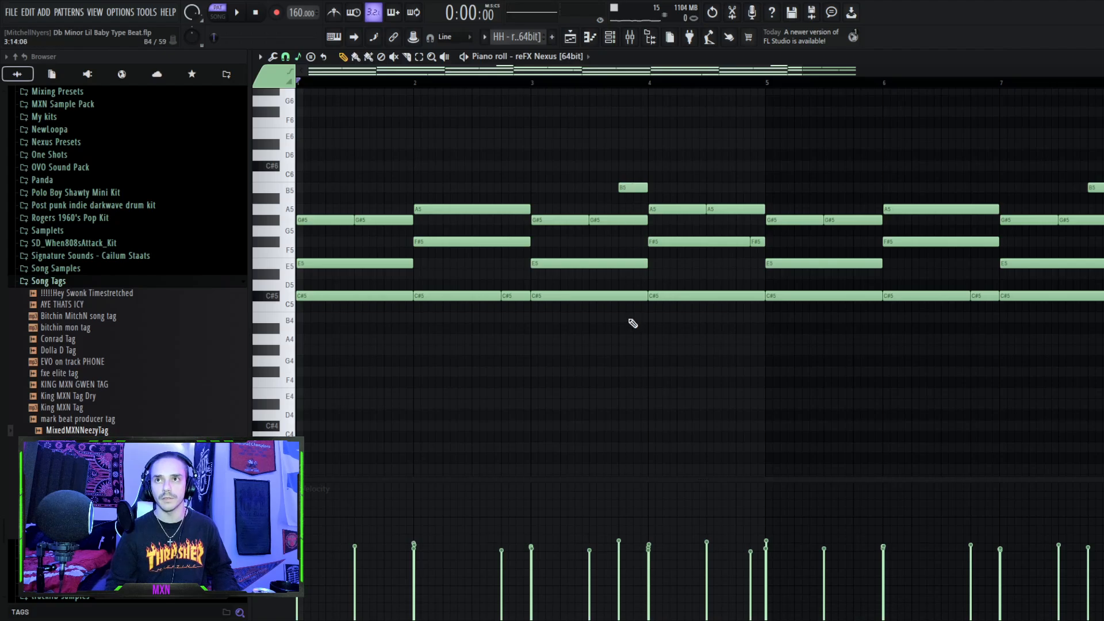
click(593, 273)
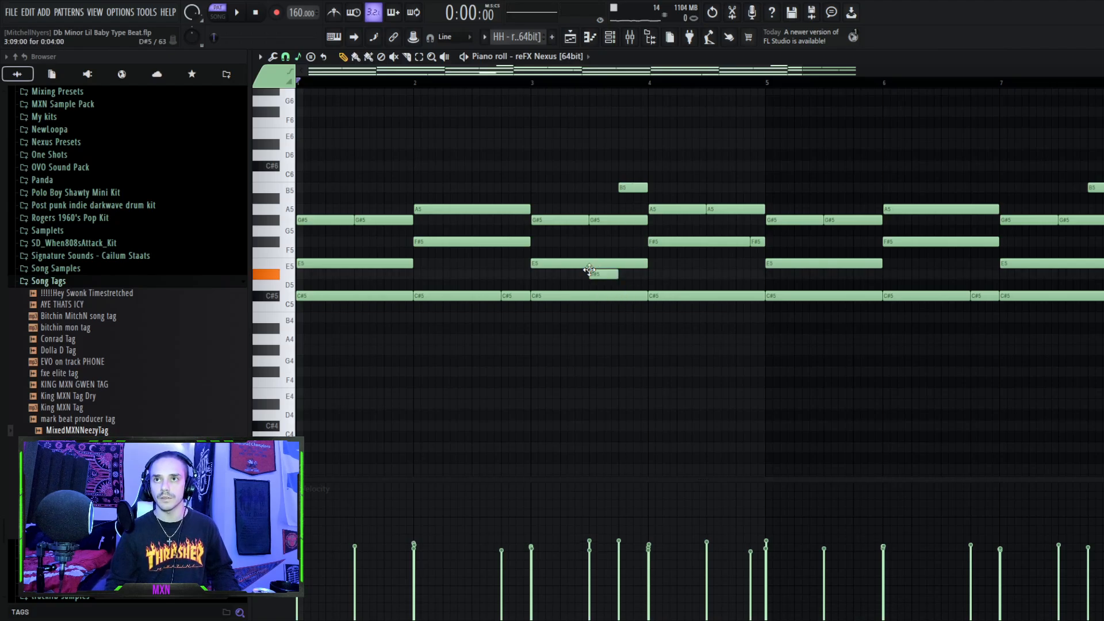
right_click(600, 274)
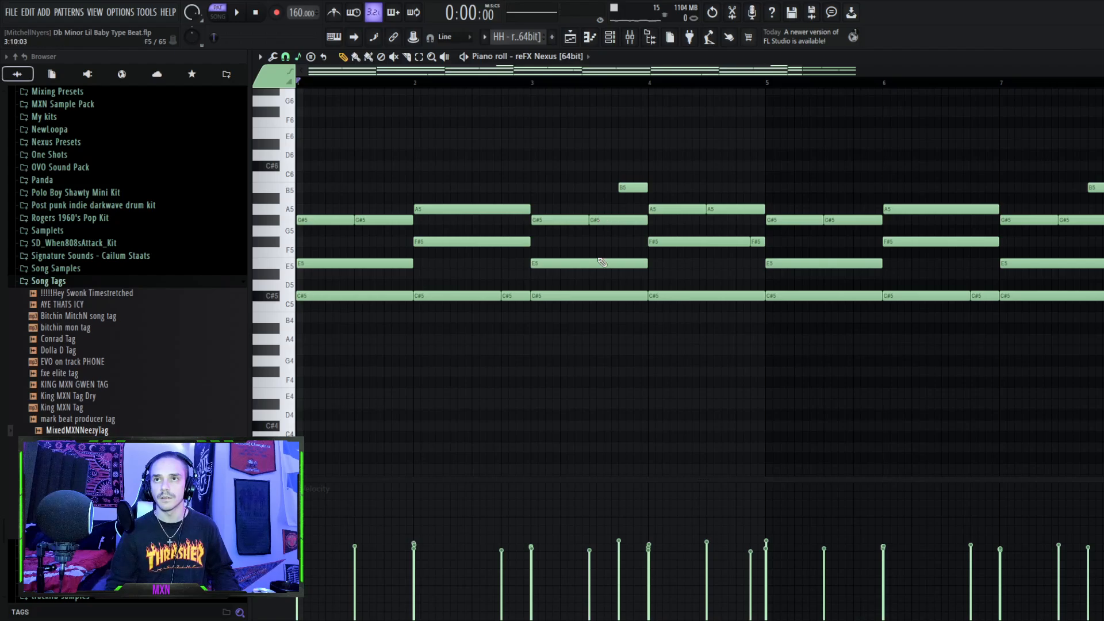
click(566, 263)
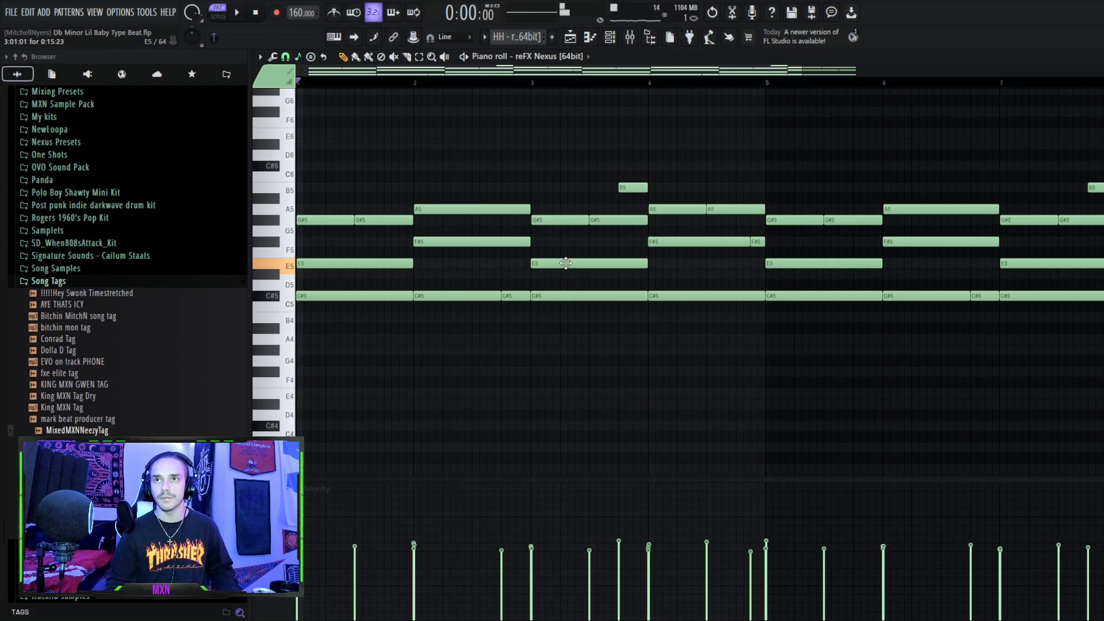
click(559, 221)
click(628, 188)
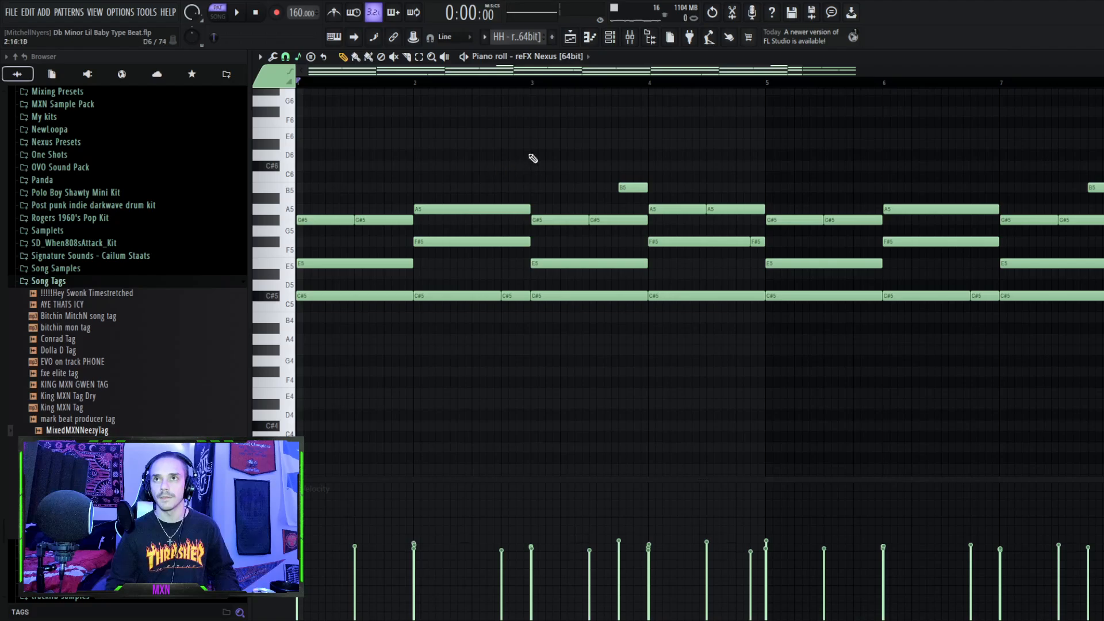
Play the pattern from bar 1 into bar 4 and examine the note start times of the first chord.
key(space)
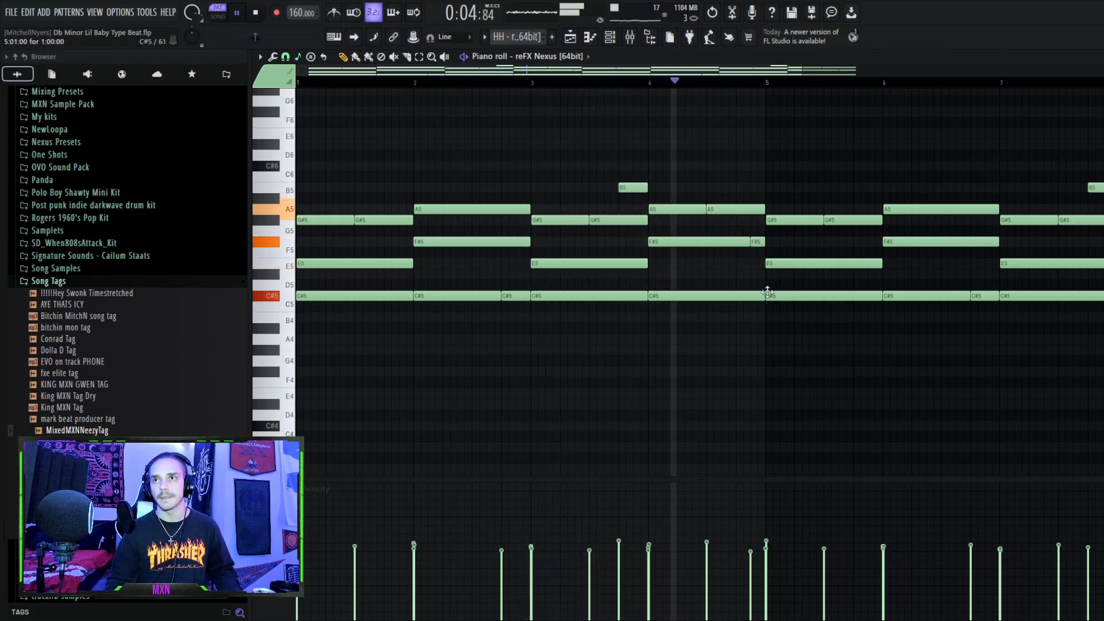
key(space)
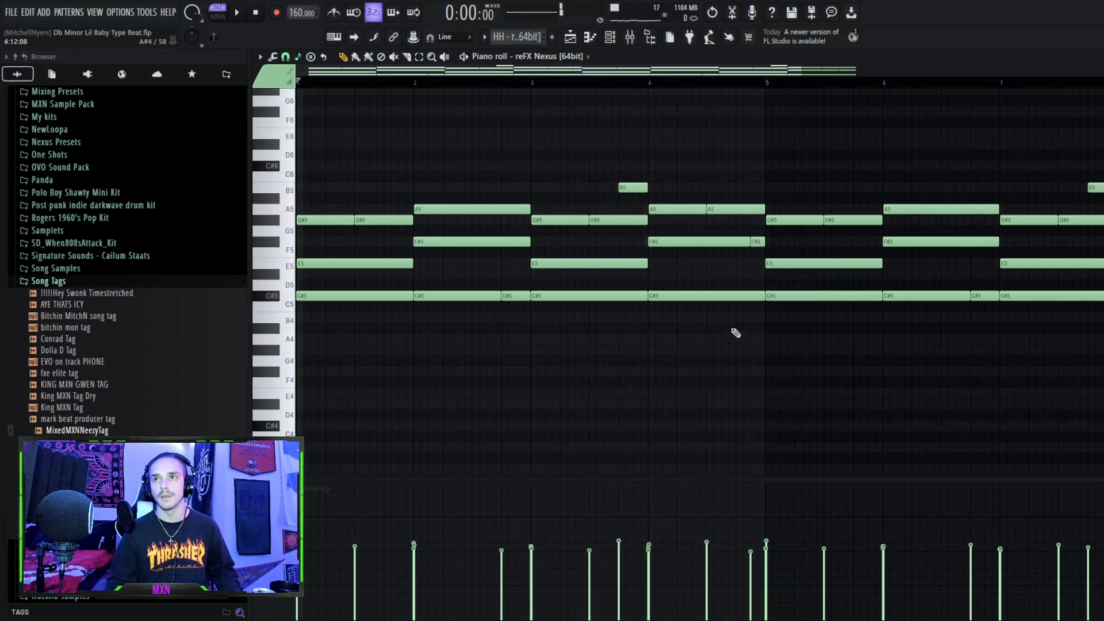
scroll(673, 254, down, 3)
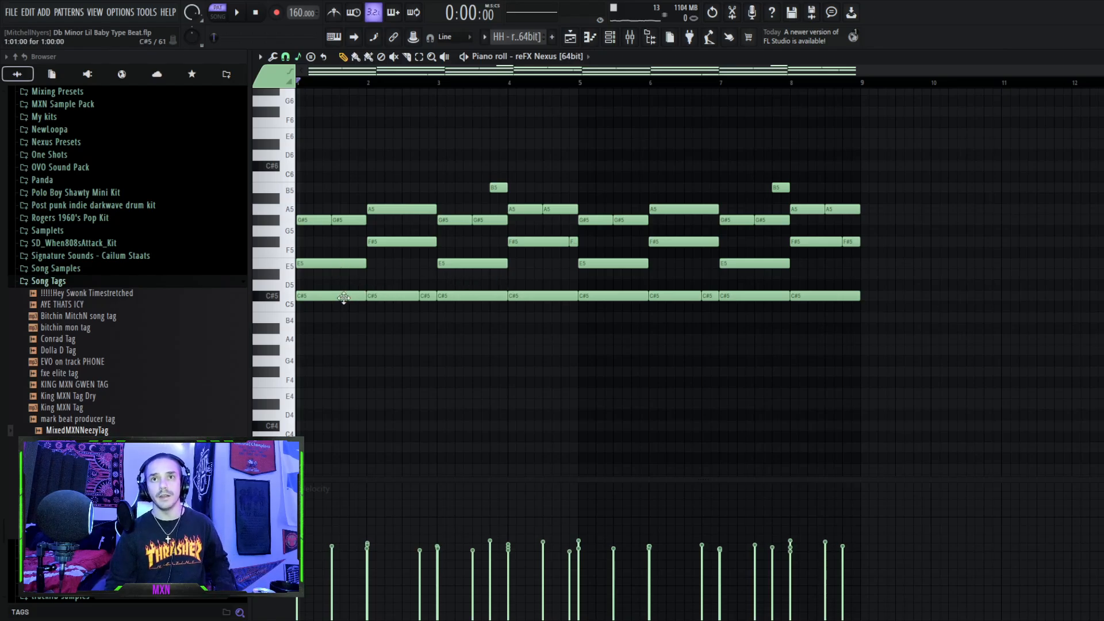
scroll(336, 290, up, 5)
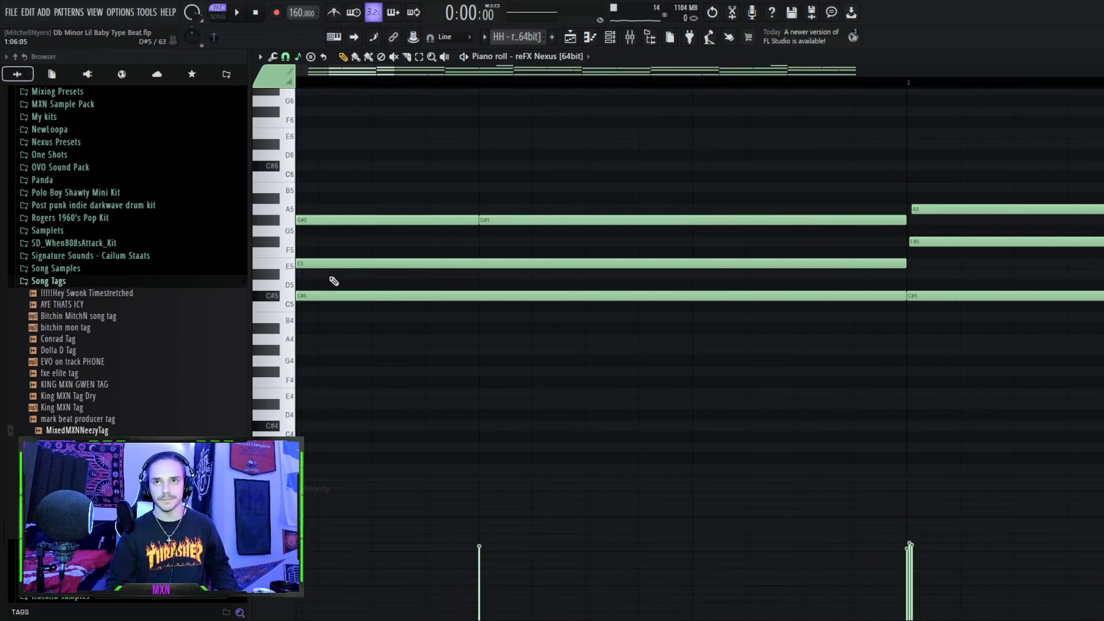
scroll(333, 282, down, 6)
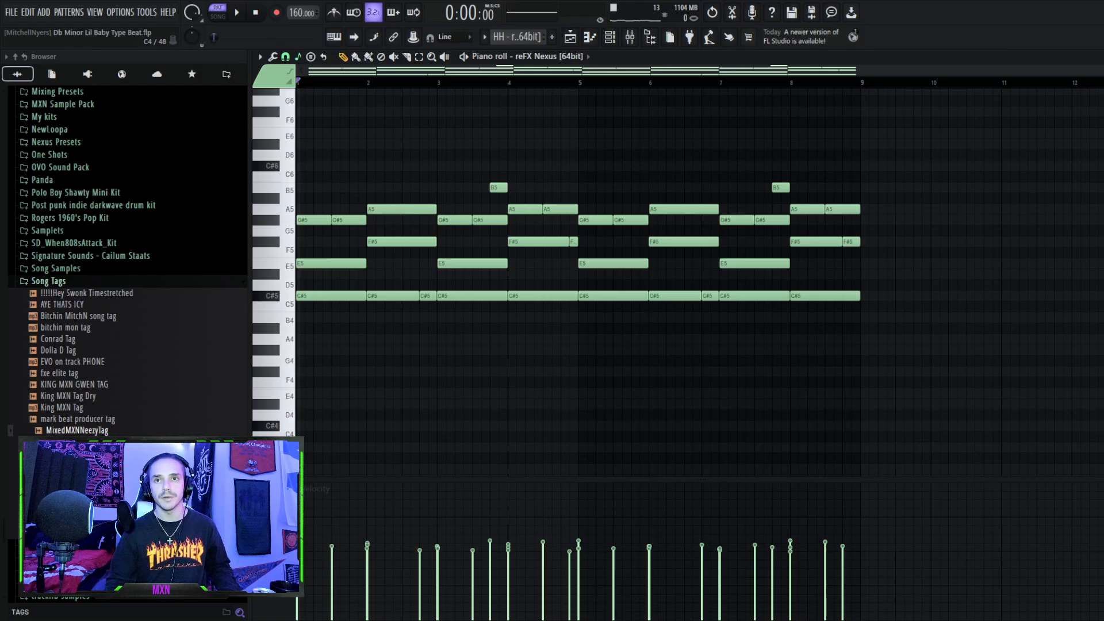
Draw a one-bar chord of C#4, E4 and G#4 below the melody in bar 1.
click(302, 426)
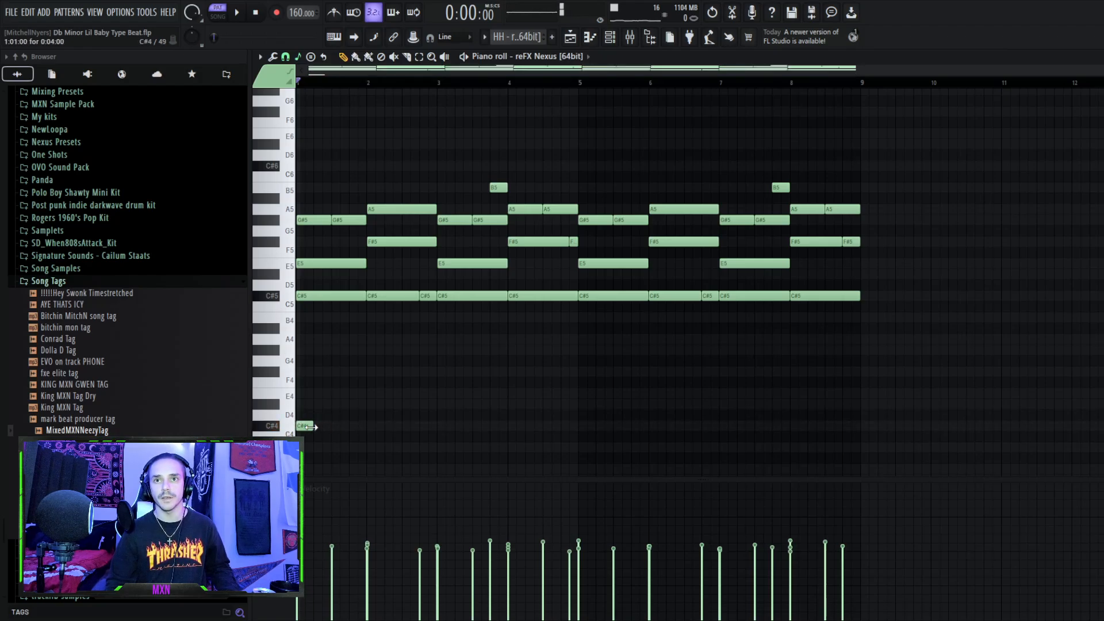
drag(311, 427, 317, 347)
click(325, 404)
click(311, 370)
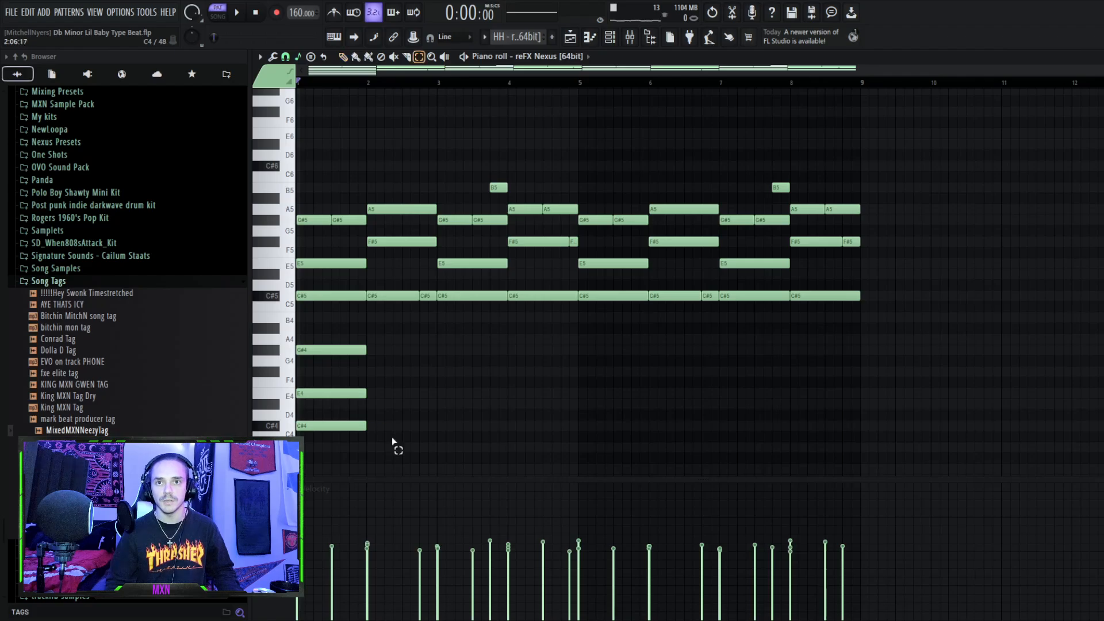
drag(375, 430, 295, 314)
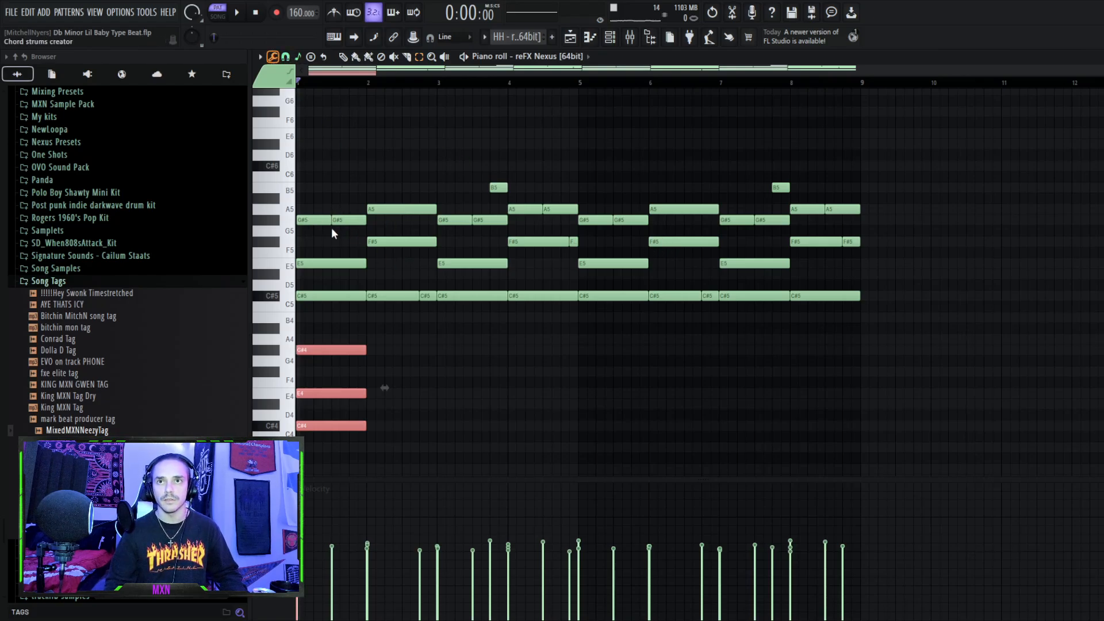
click(451, 399)
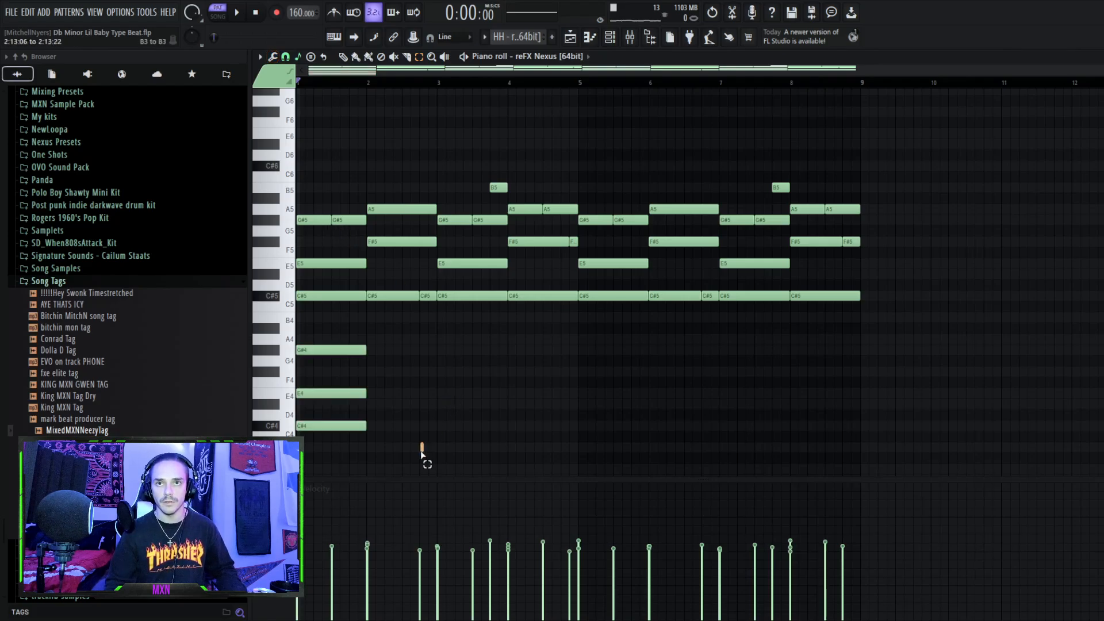
drag(424, 453, 297, 323)
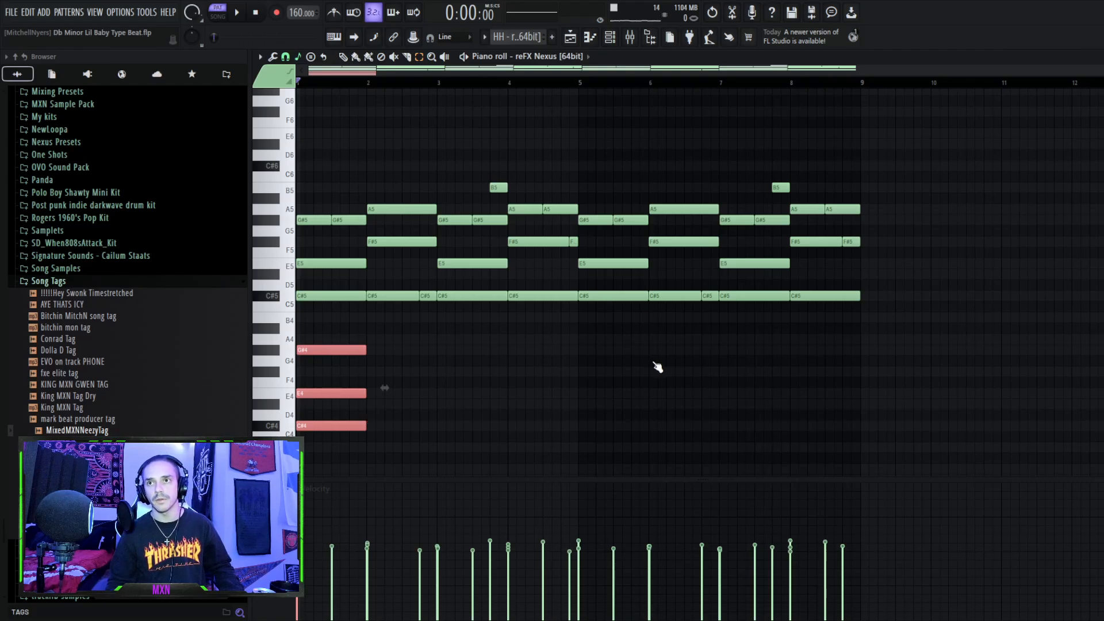
click(348, 322)
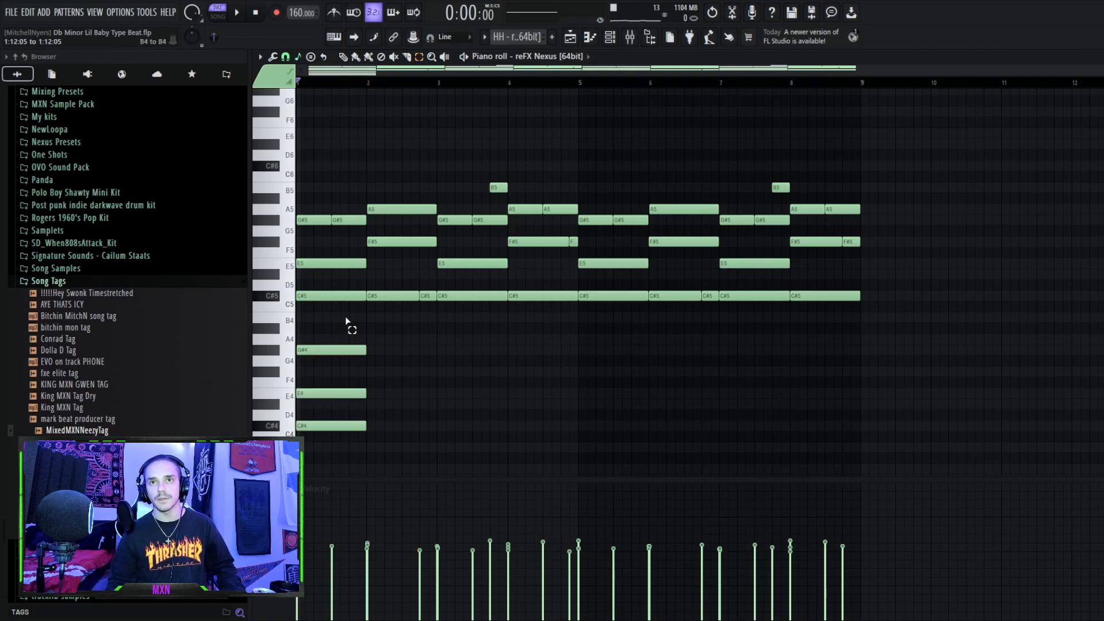
Mute the original C#5, E5 and first G#5 notes in bar 1 and select the new C#4, E4 and G#4 chord.
key(space)
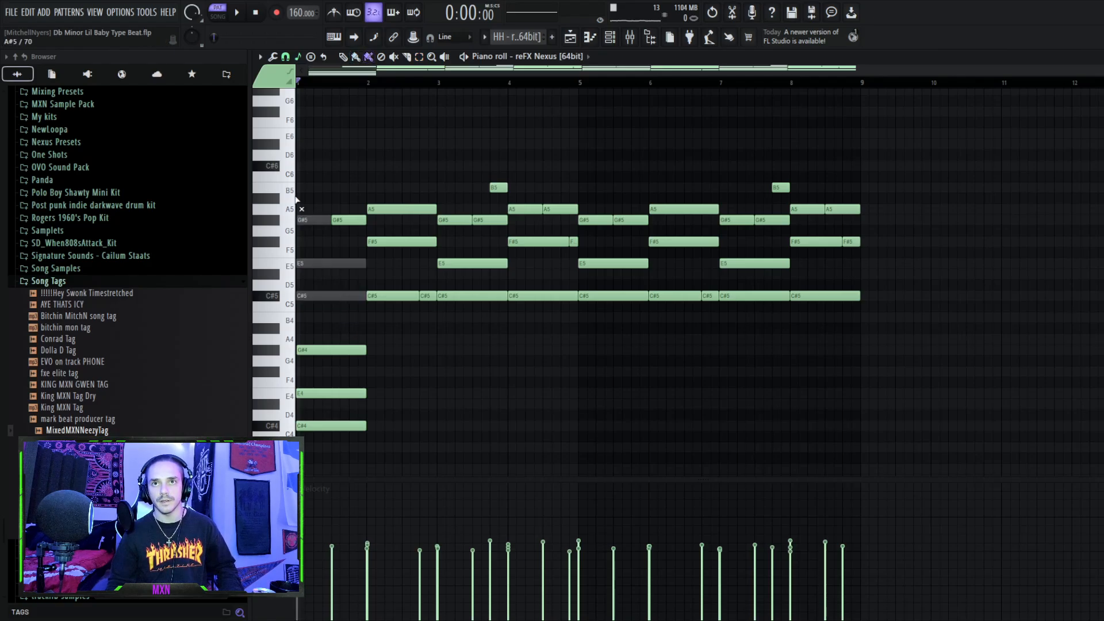
key(space)
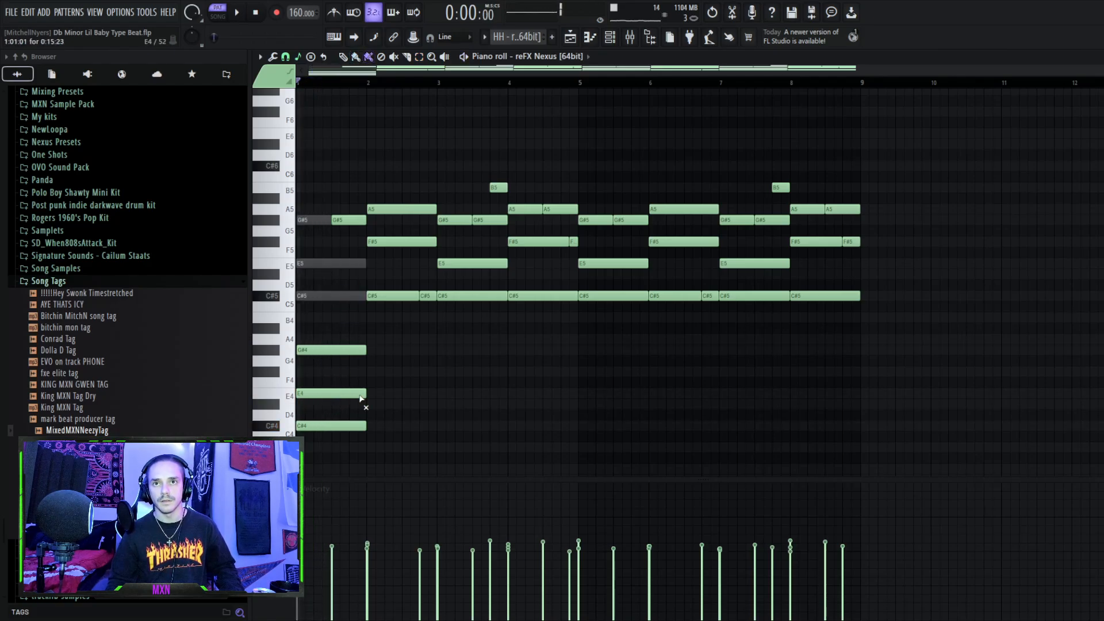
scroll(382, 412, up, 2)
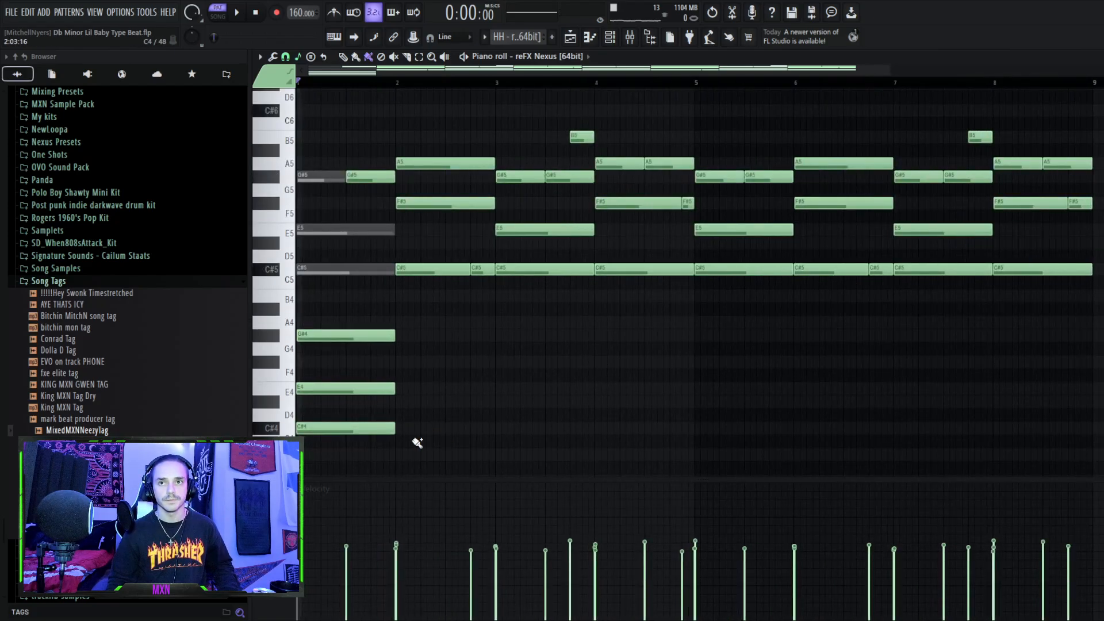
drag(421, 446, 323, 327)
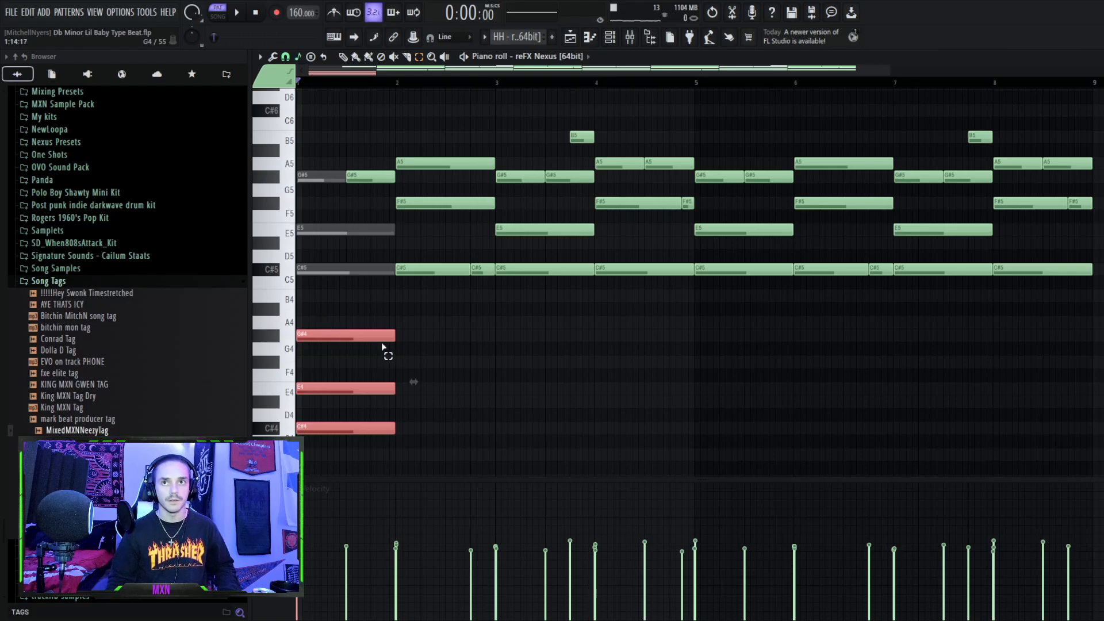
Play the C#4, E4 and G#4 chord in bar 1 to hear how it sounds in the lower octave.
key(space)
key(space)
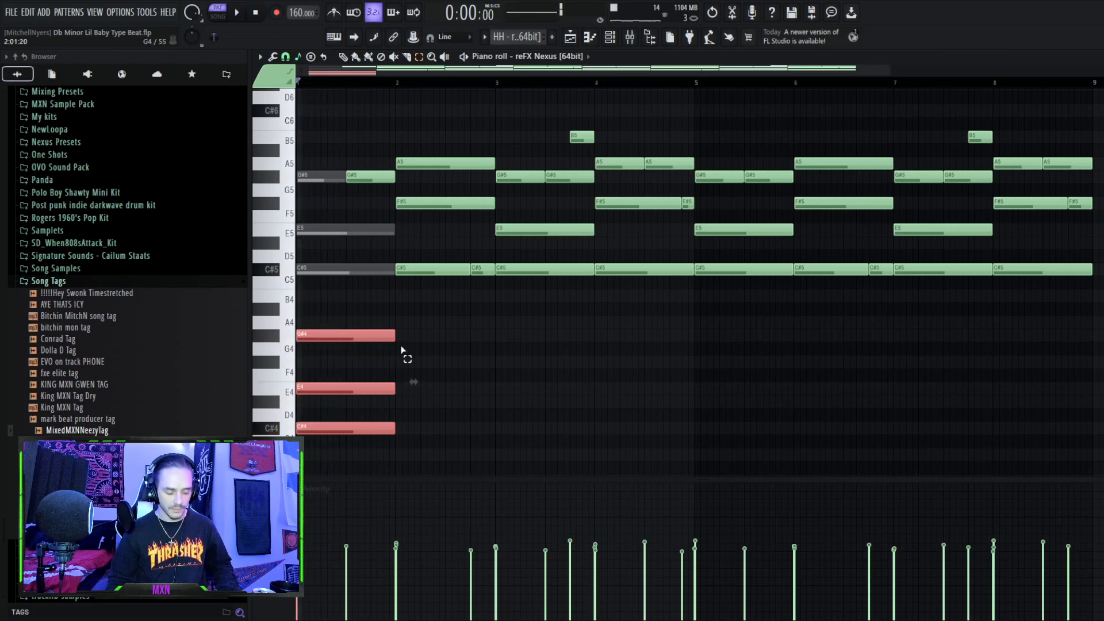
key(space)
key(space)
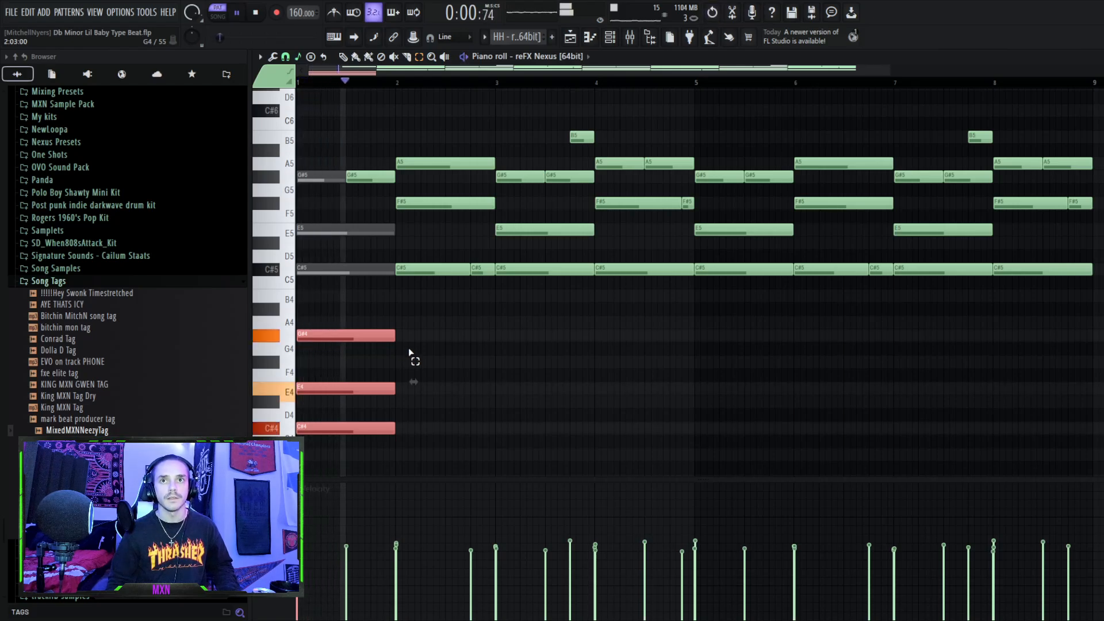
Delete the C#4, E4 and G#4 chord and unmute the original C#5, E5 and G#5 notes in bar 1.
mouse_move(429, 443)
mouse_down()
mouse_move(321, 315)
mouse_move(331, 167)
mouse_up()
key(Delete)
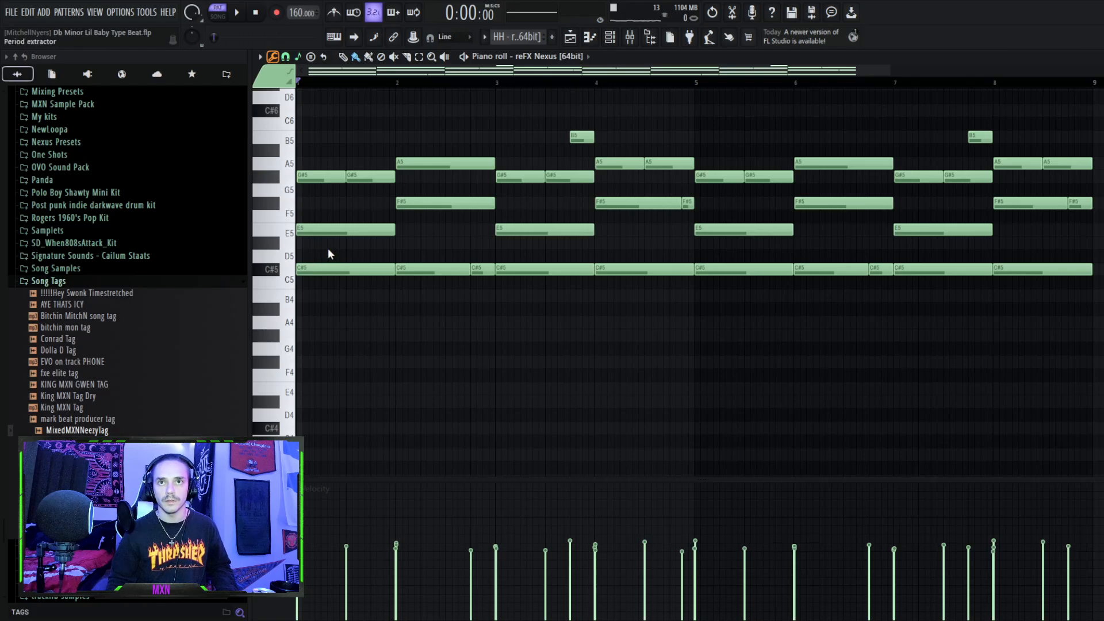
click(307, 286)
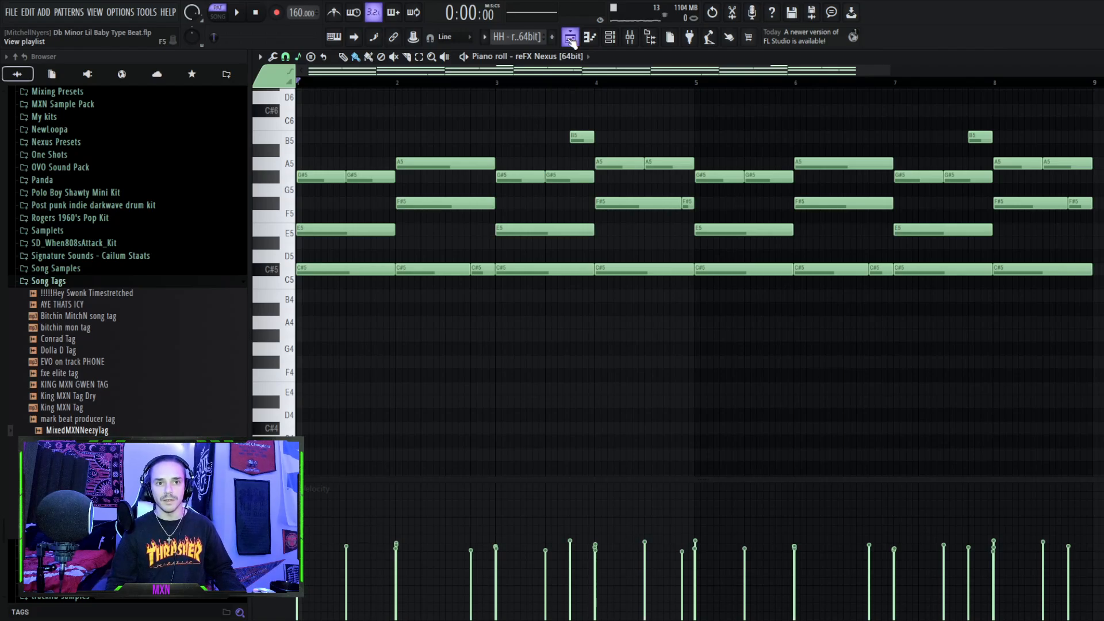
Open the second Nexus pattern from the playlist, examine its notes across all eight bars, and return to the arrangement.
click(571, 38)
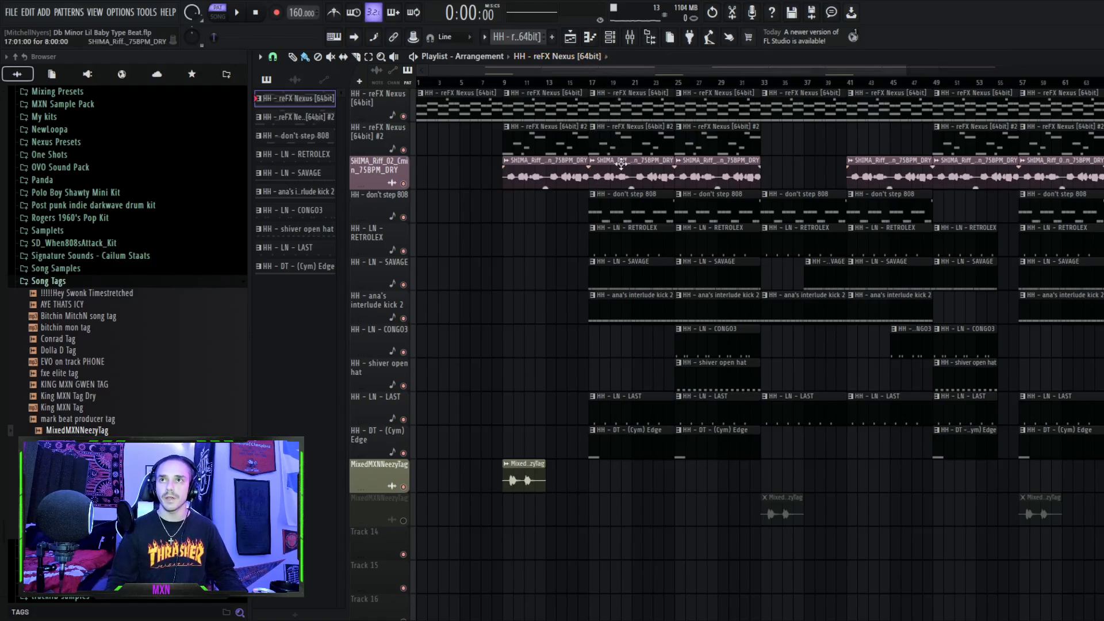
double_click(630, 152)
scroll(580, 125, up, 5)
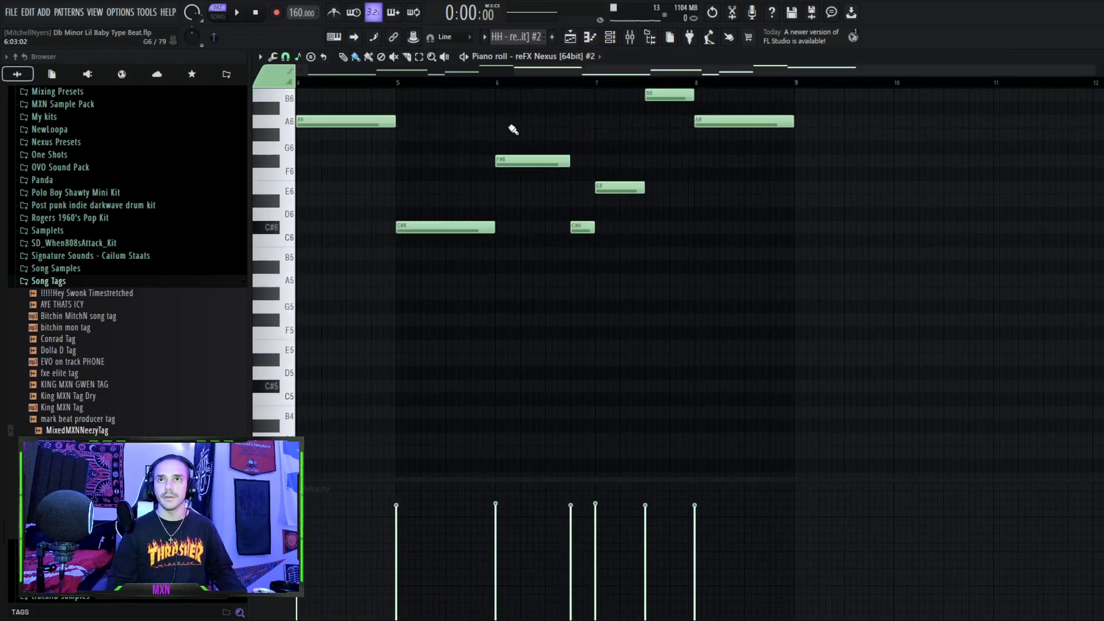
scroll(464, 159, down, 3)
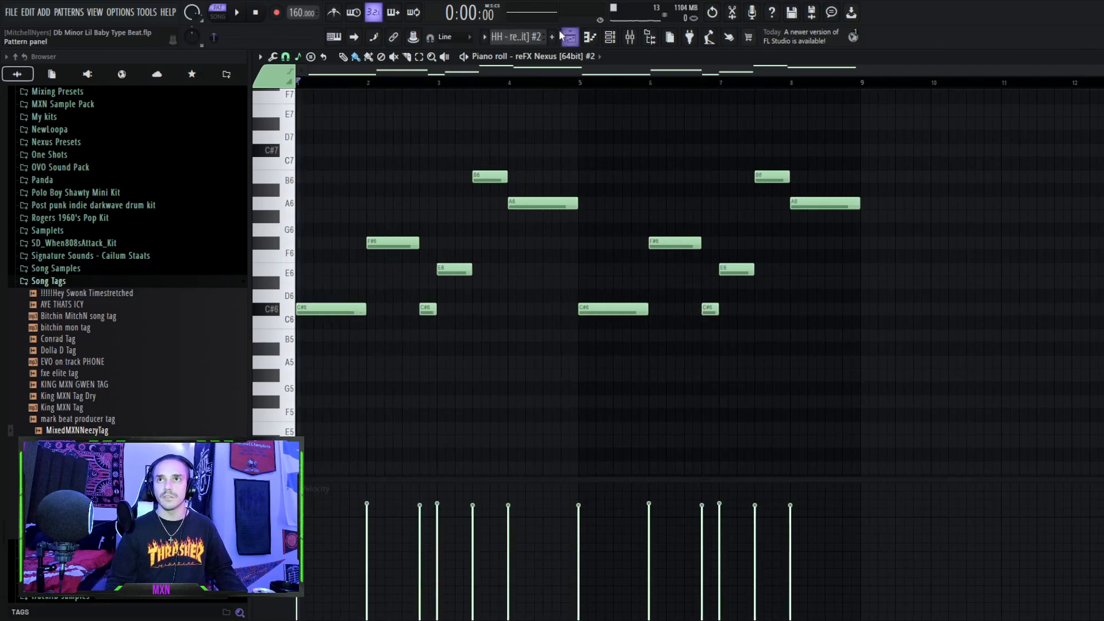
key(F5)
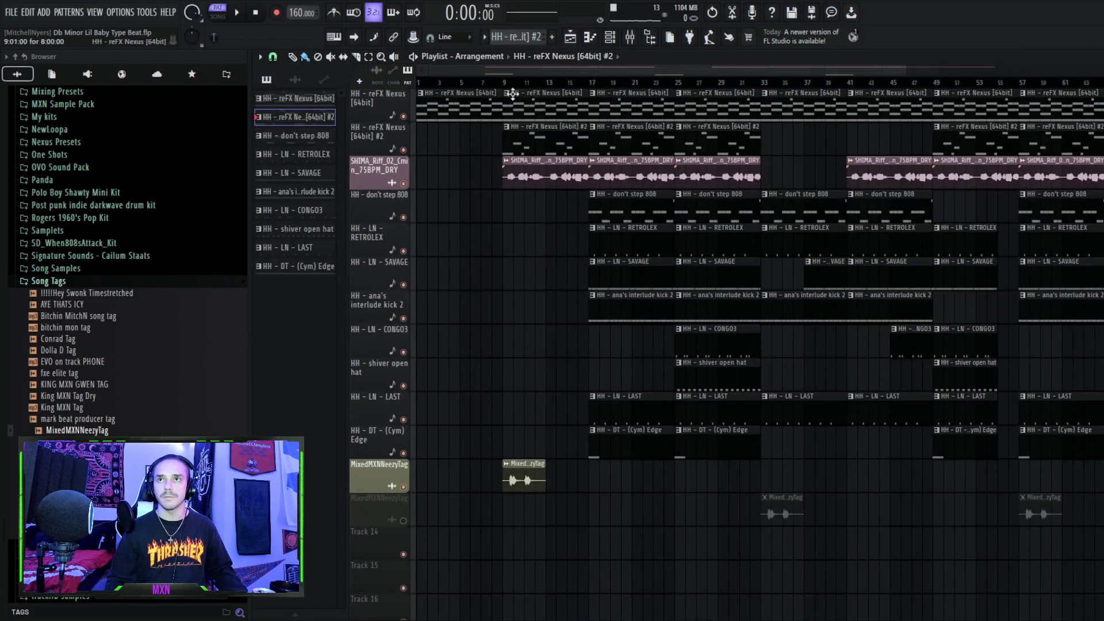
Set the song position to bar 17, solo the reFX Nexus #2 track, and unmute the first Nexus track with it.
click(590, 83)
right_click(404, 150)
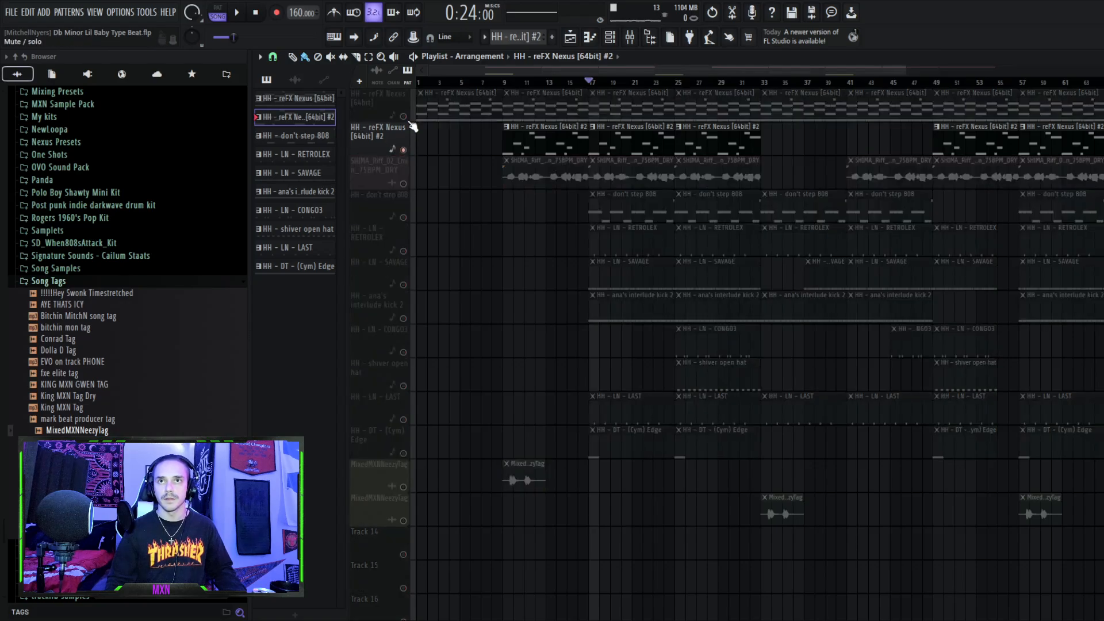
click(403, 116)
Play the two Nexus melodies together while viewing the second pattern's notes in the piano roll.
key(space)
double_click(630, 146)
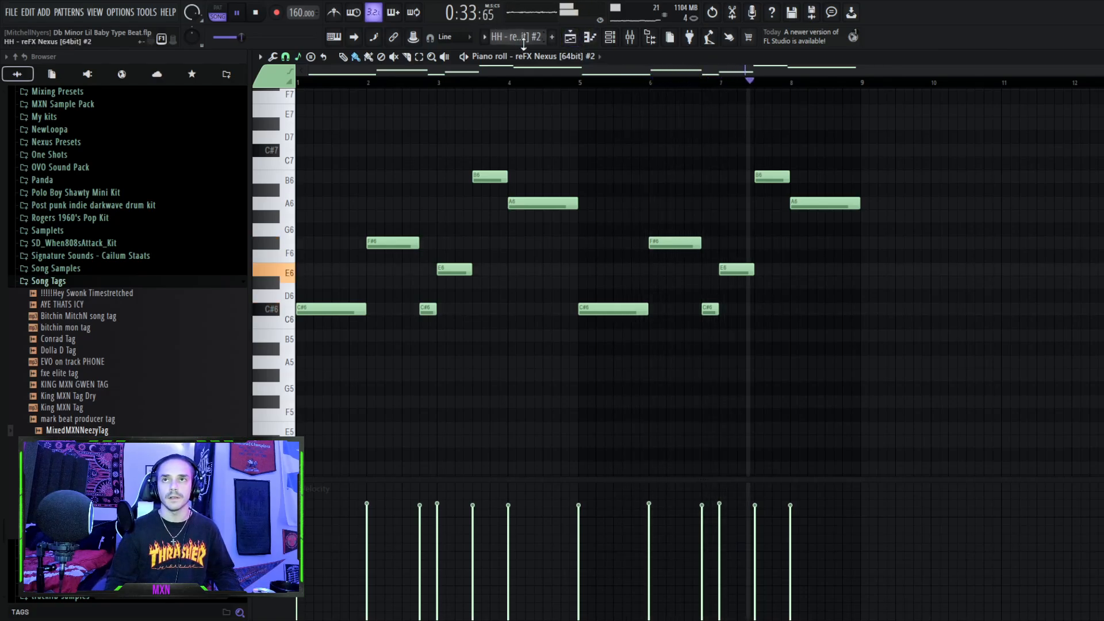
scroll(524, 43, up, 1)
scroll(524, 42, down, 1)
key(space)
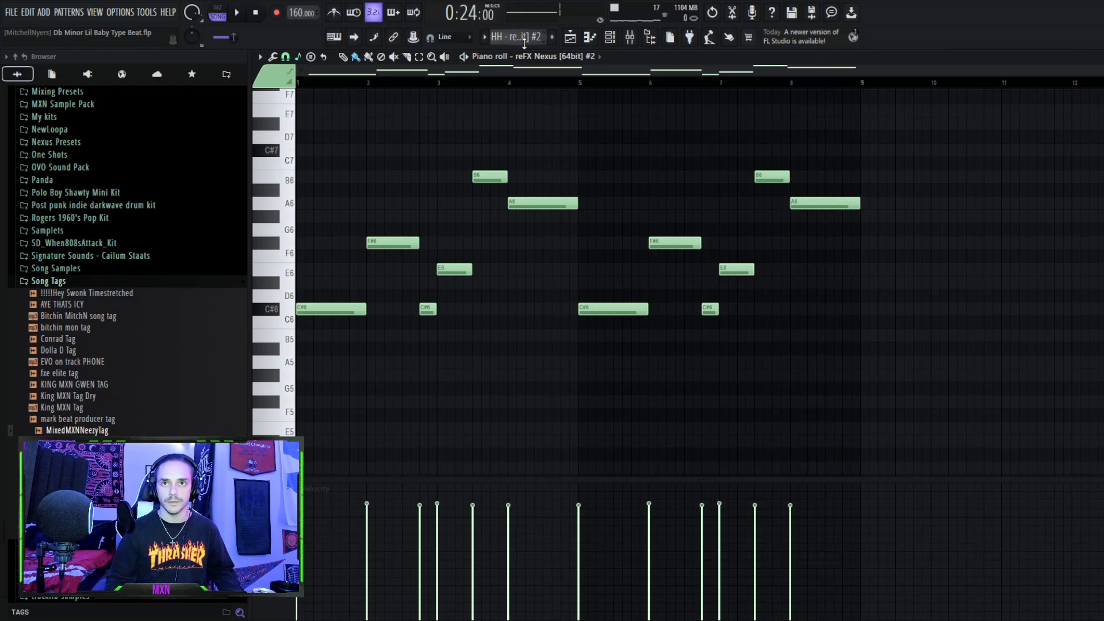
Compare the first Nexus pattern's chord notes with the second Nexus pattern's higher melody notes.
scroll(524, 43, up, 1)
scroll(488, 156, down, 3)
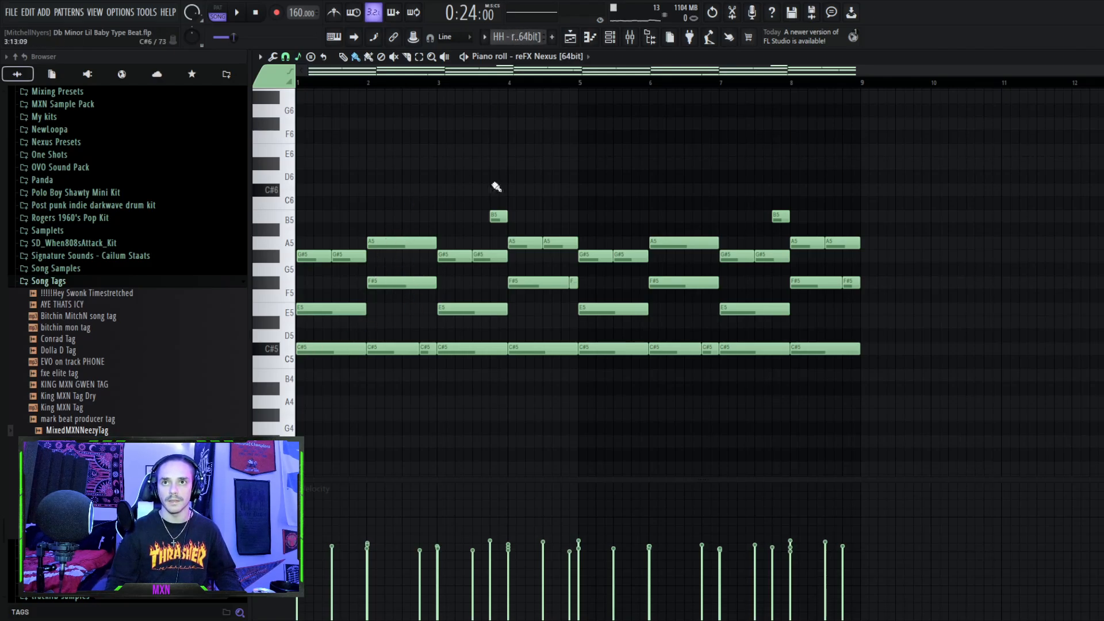
scroll(519, 36, down, 1)
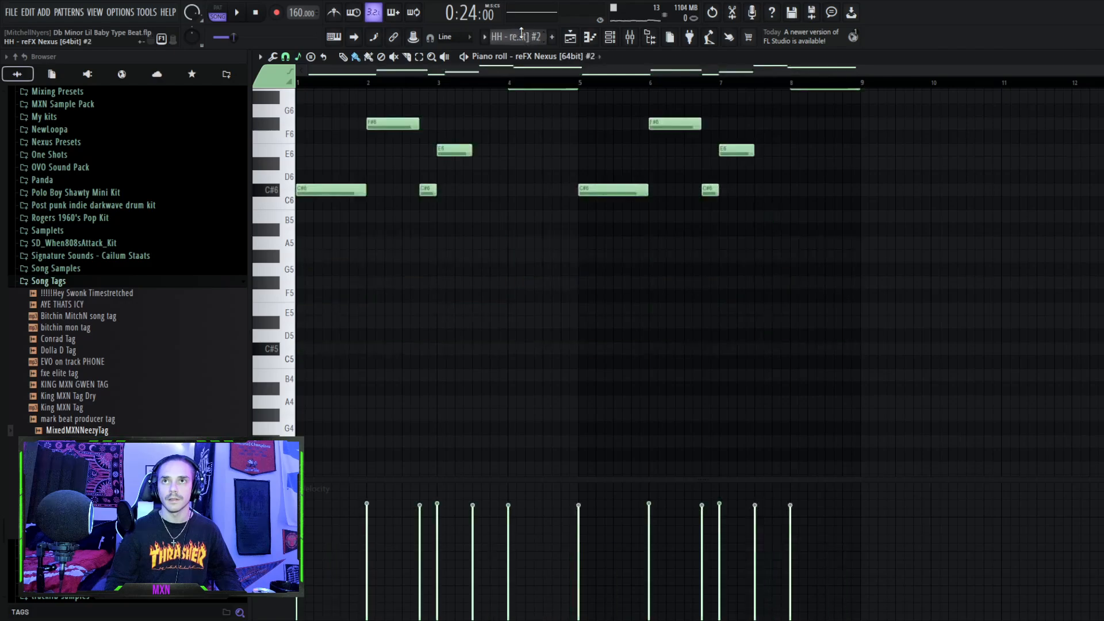
scroll(410, 197, up, 1)
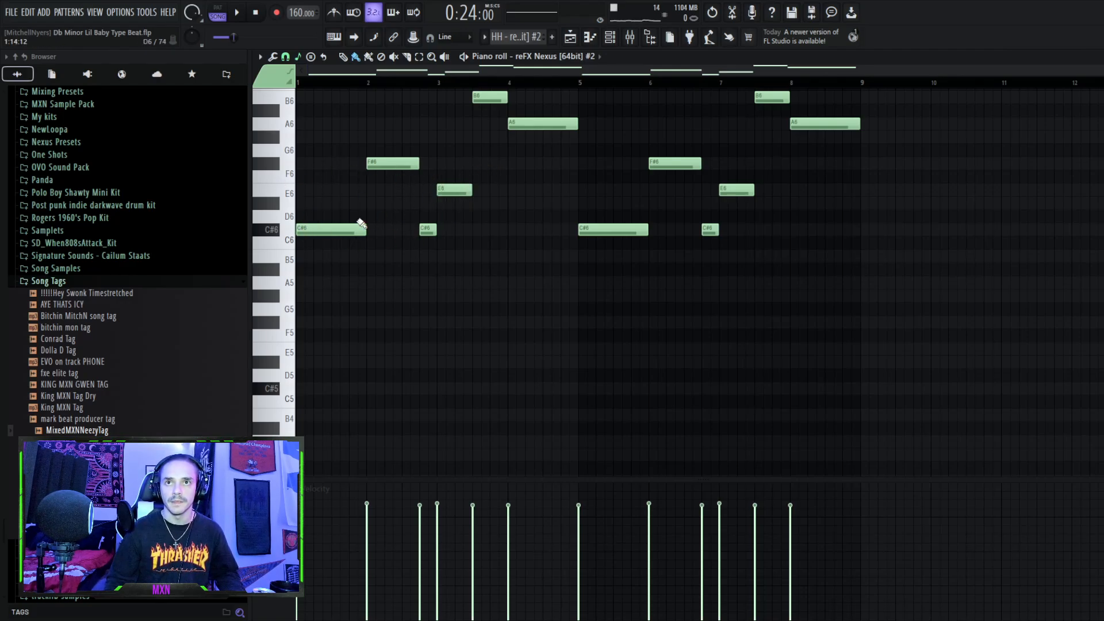
Audition the C#6 note in bar 1 and the E6 note in bar 3 of the second Nexus pattern.
scroll(440, 227, up, 1)
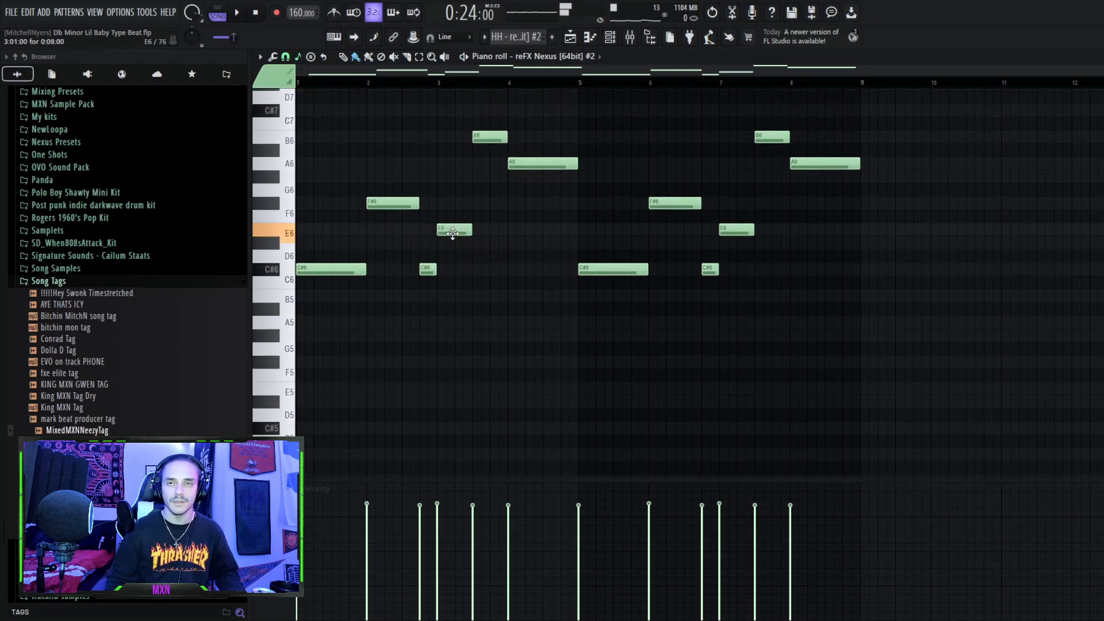
click(305, 273)
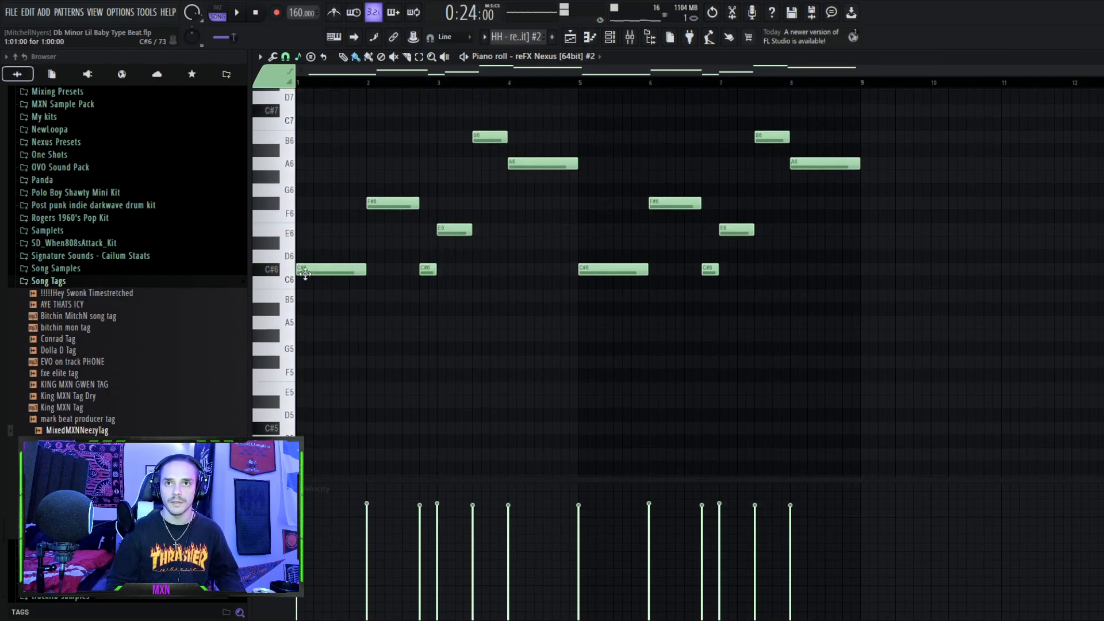
click(305, 273)
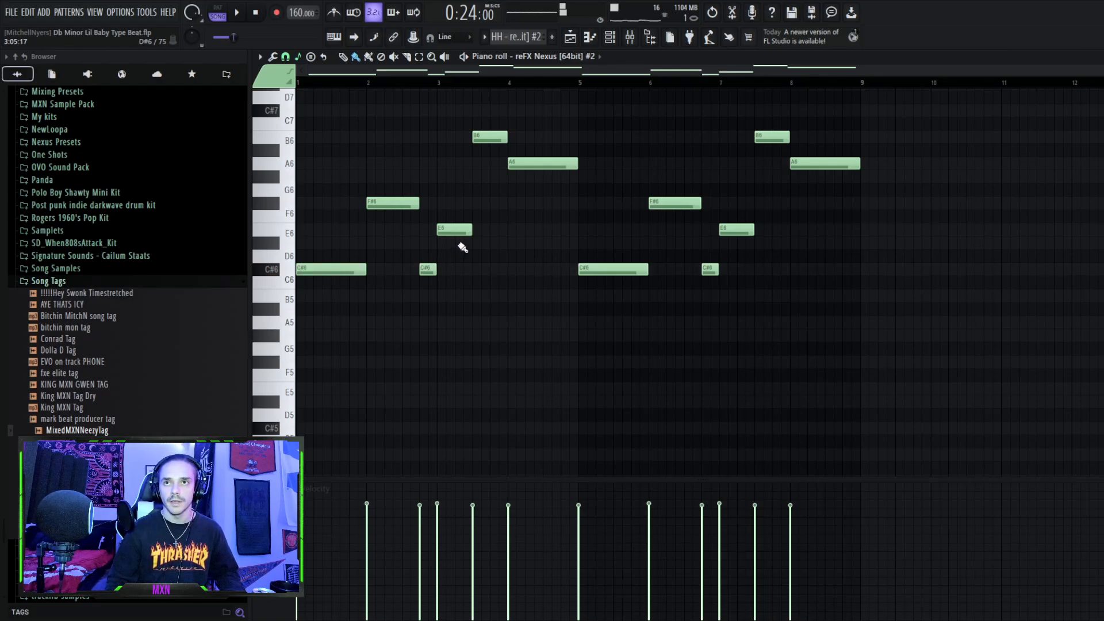
click(454, 229)
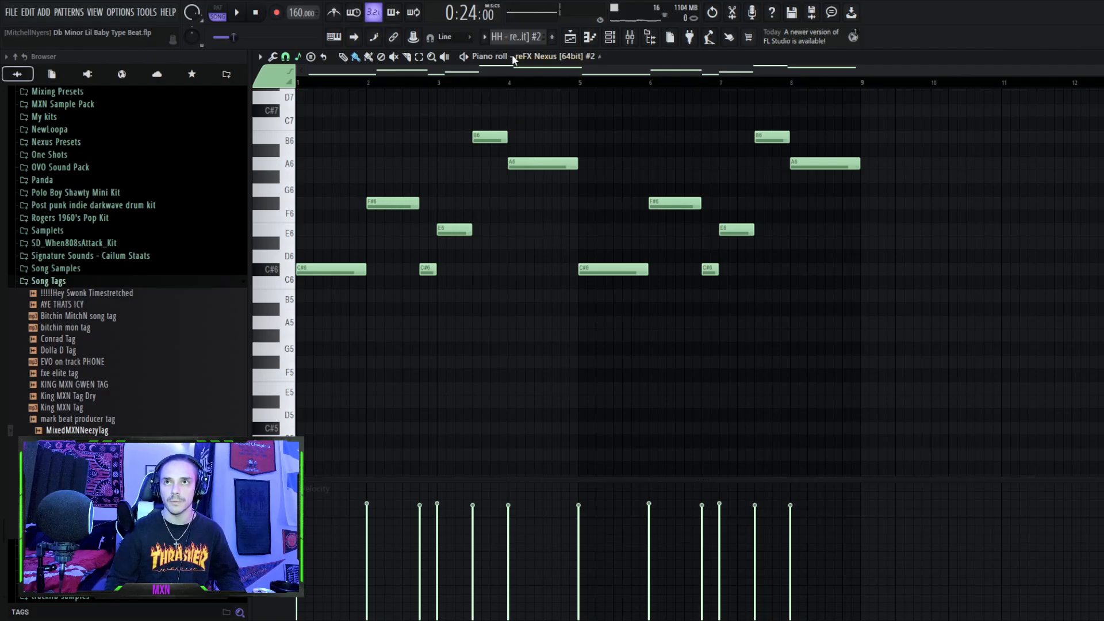
Play both Nexus melodies from bar 17 in the playlist and check the instruments in the channel rack.
click(571, 37)
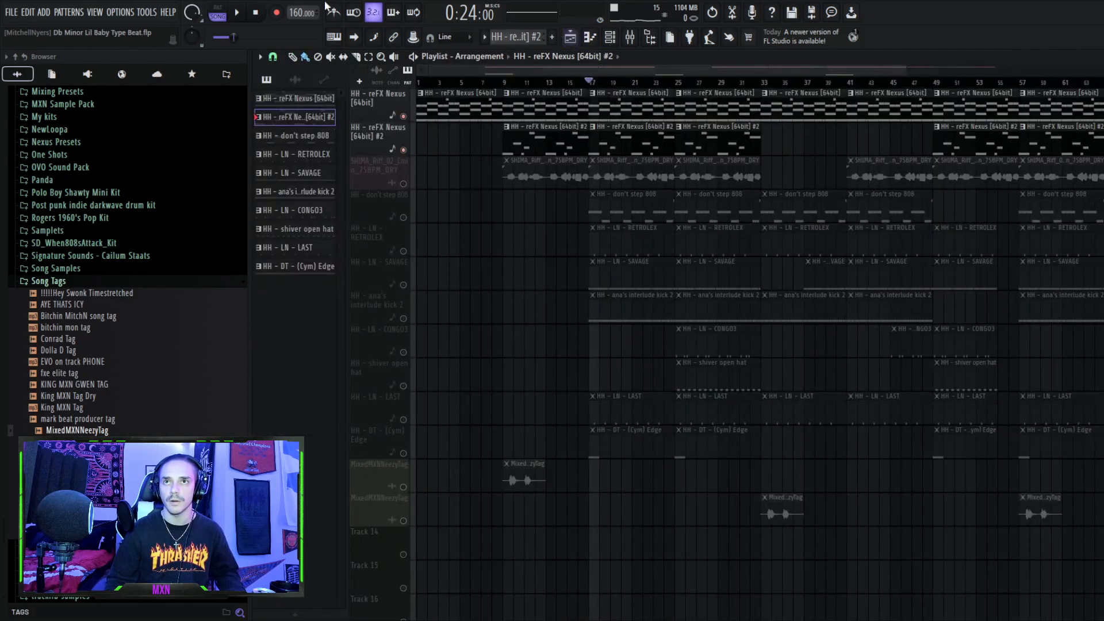
key(space)
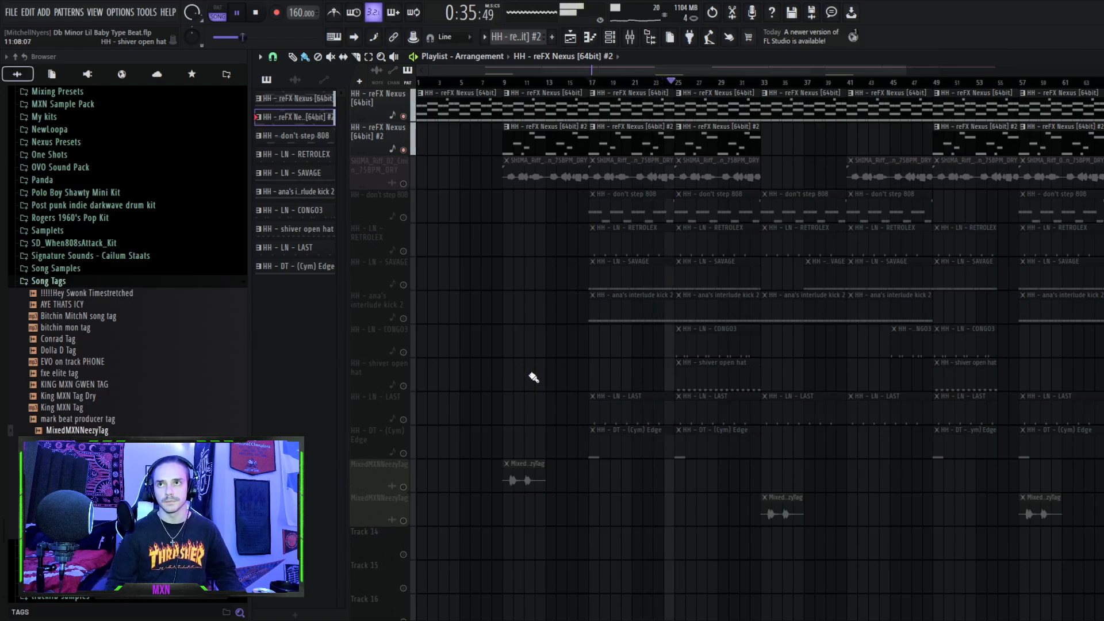
key(space)
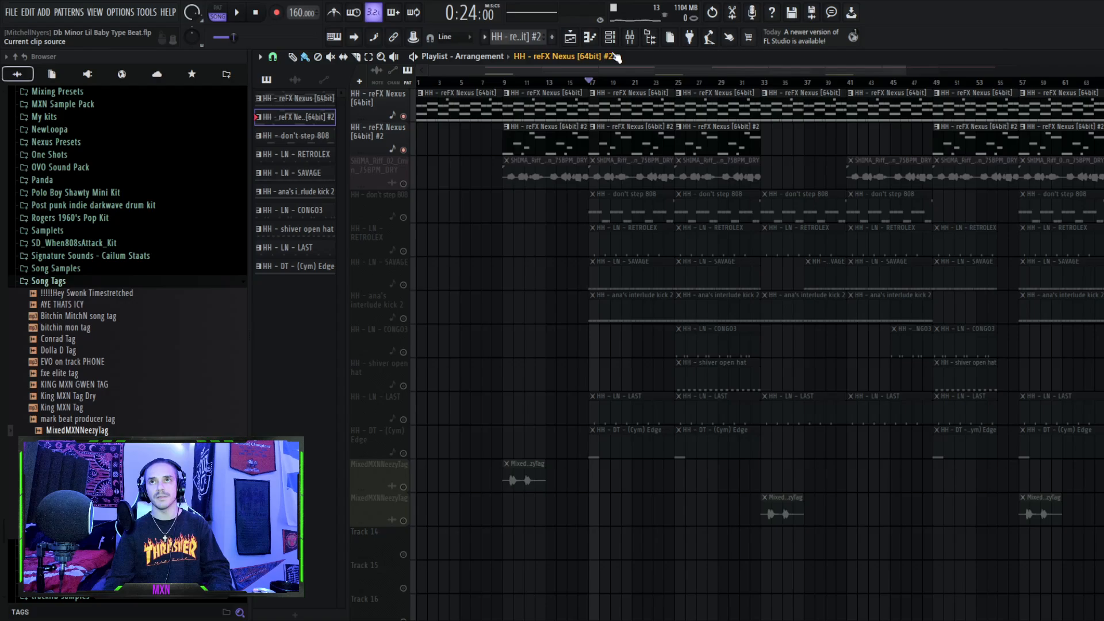
click(611, 36)
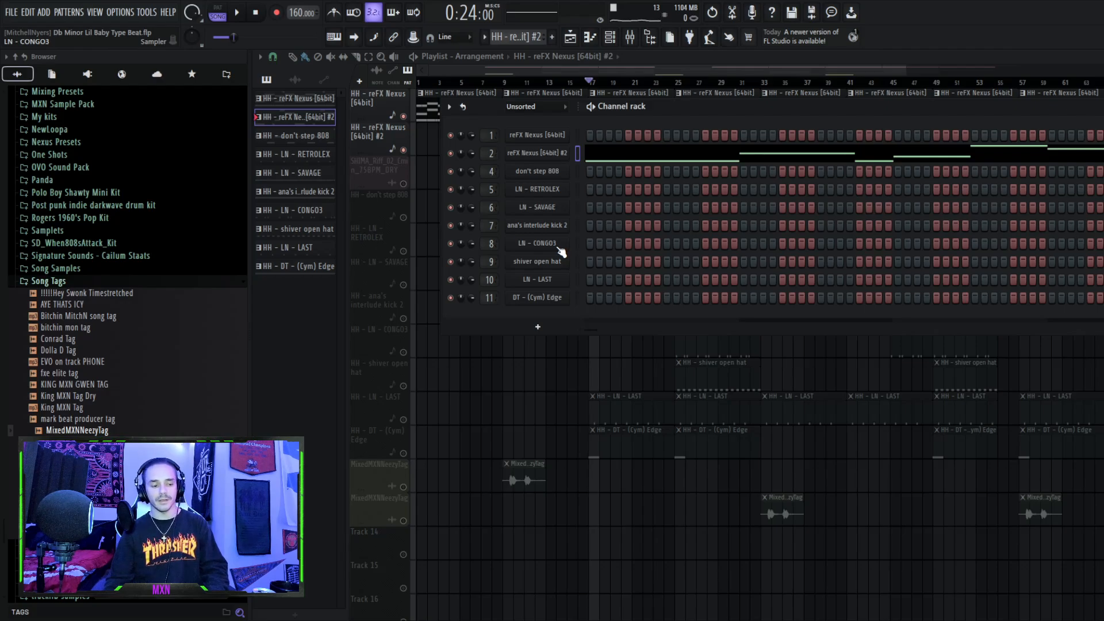
right_click(529, 430)
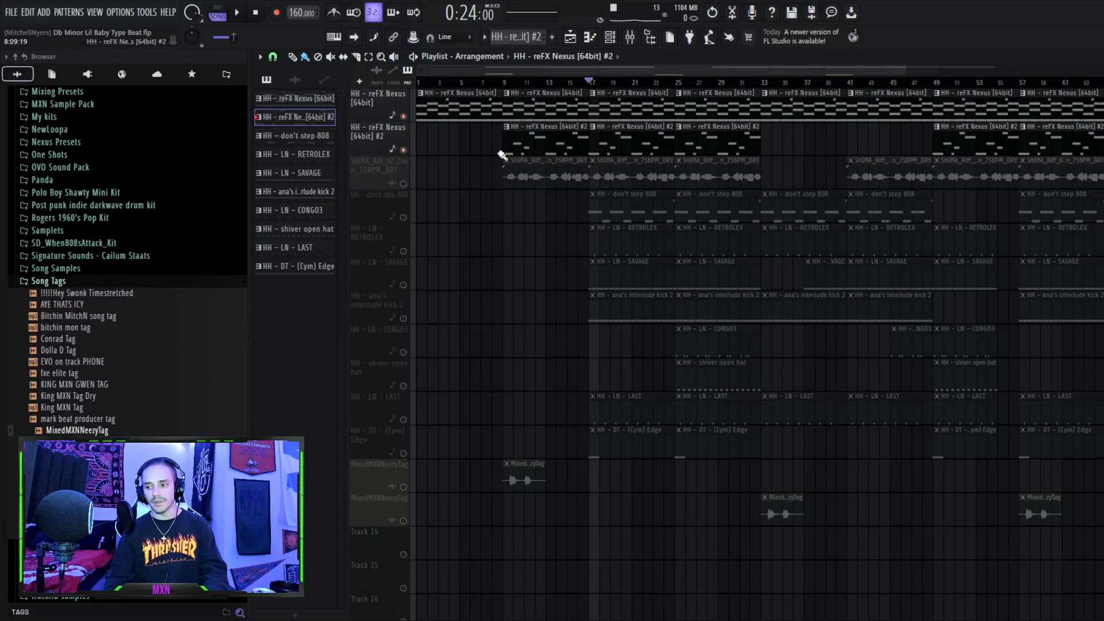
Unmute the SHIMA riff audio track and play it with both Nexus melodies from bar 17.
click(403, 180)
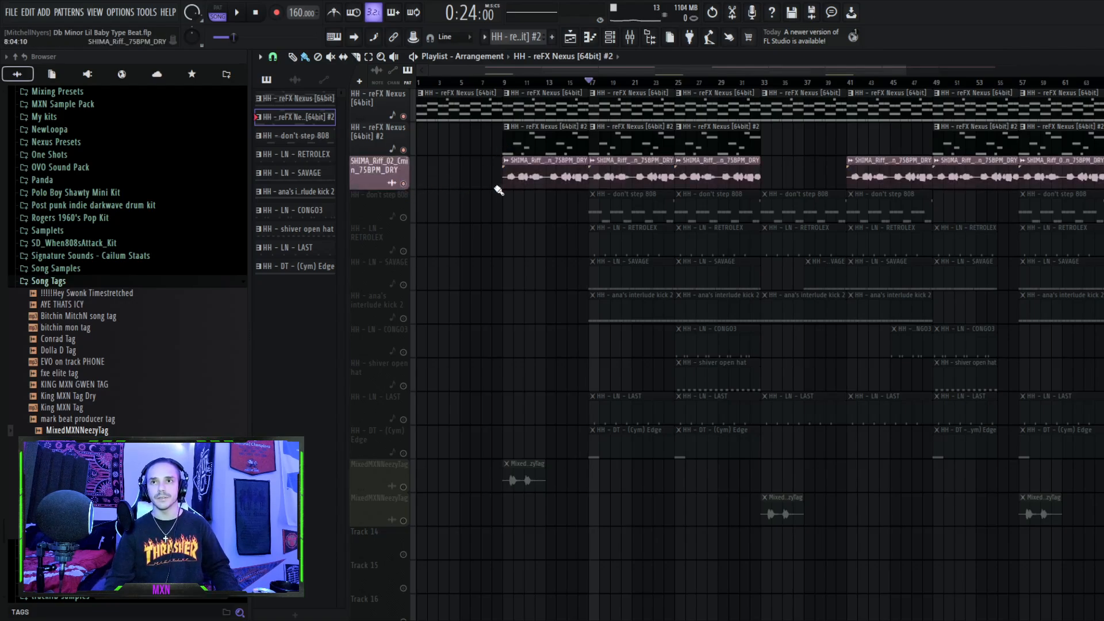
key(space)
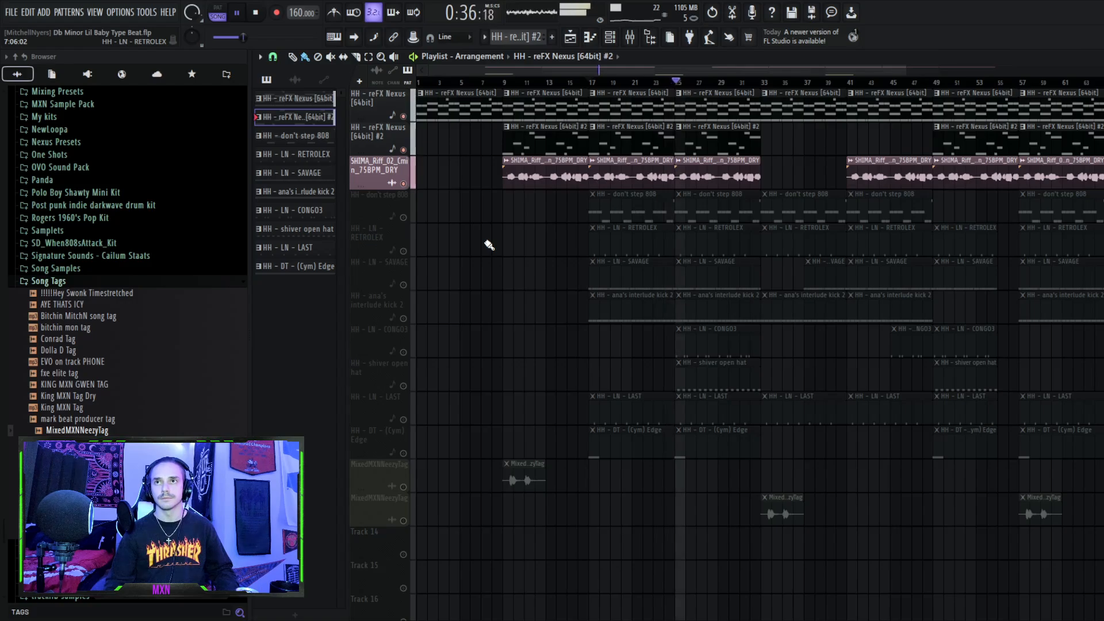
key(space)
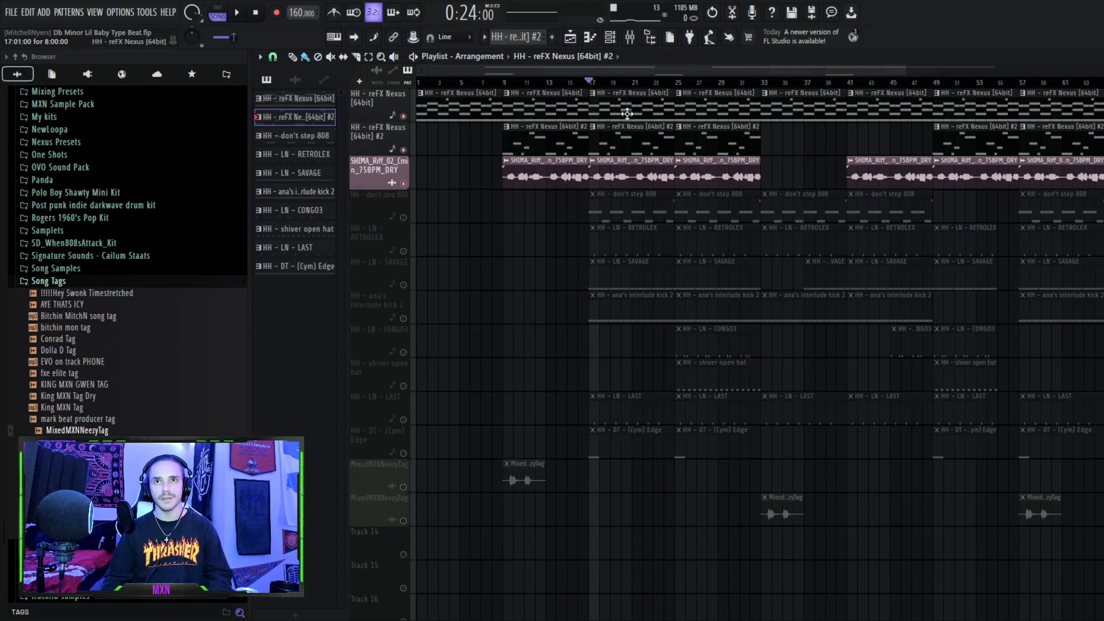
Try raising the two C#5 notes in bar 2 of the first Nexus pattern by an octave and play it.
double_click(626, 109)
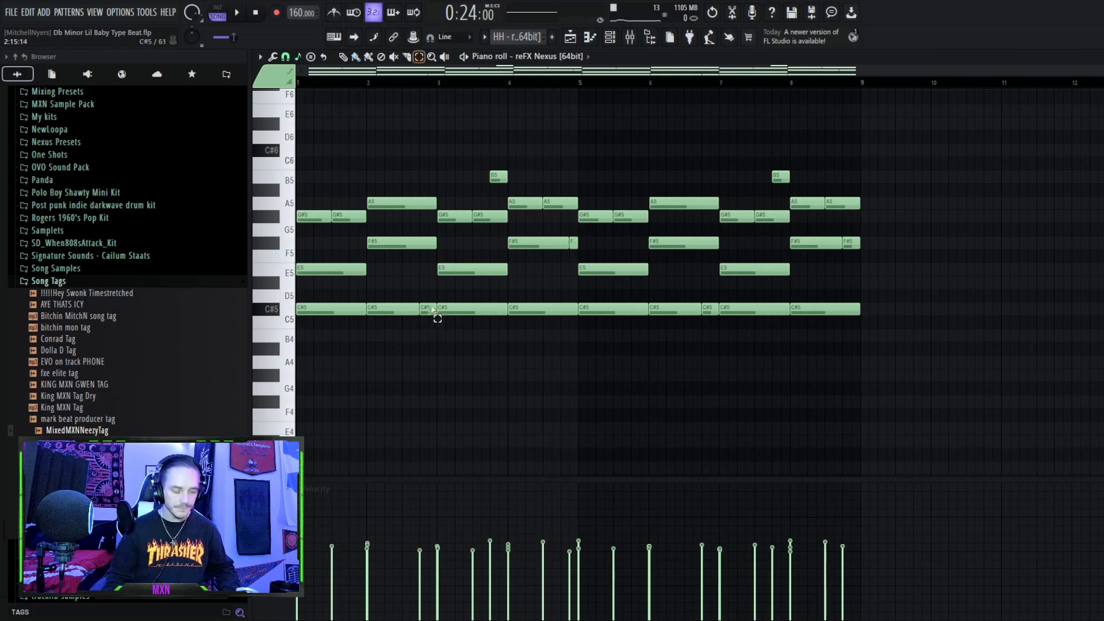
drag(390, 315, 433, 306)
key(ctrl+Up)
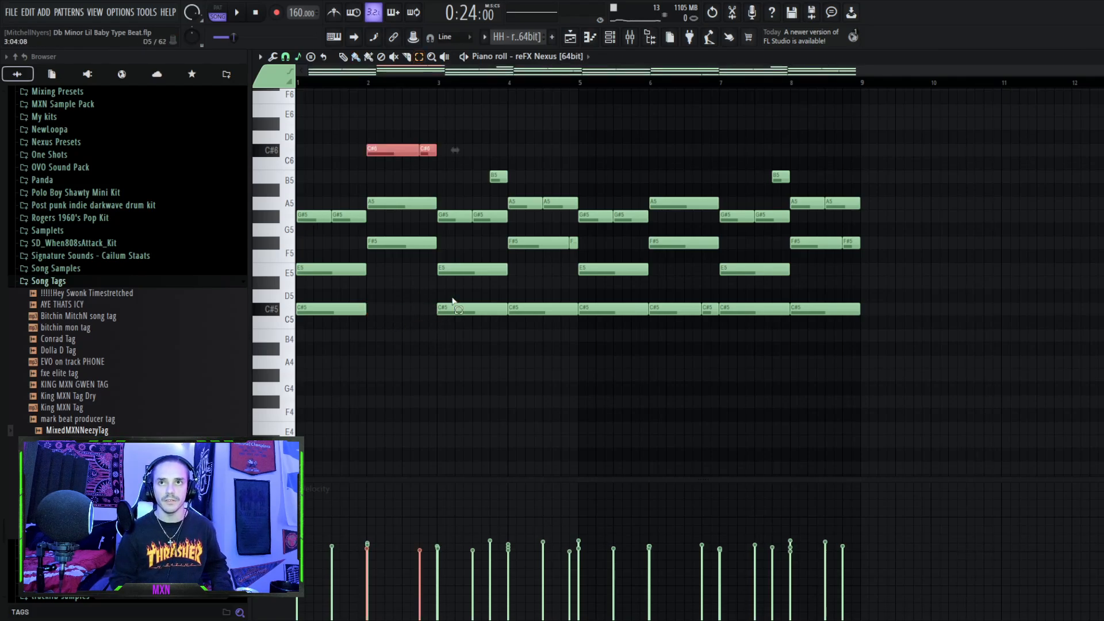
key(space)
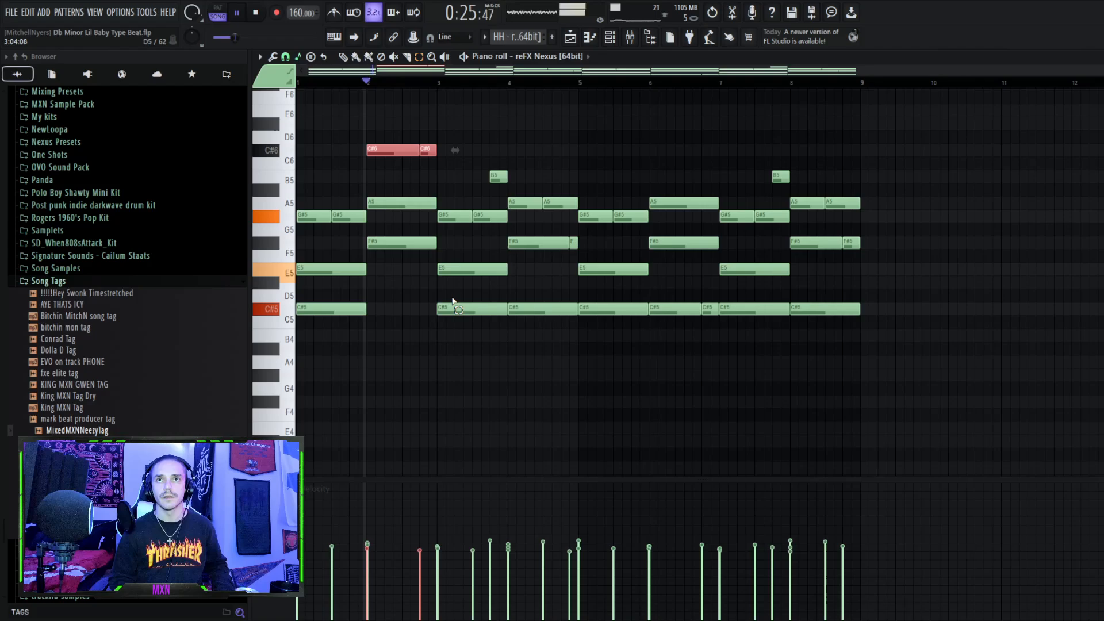
key(space)
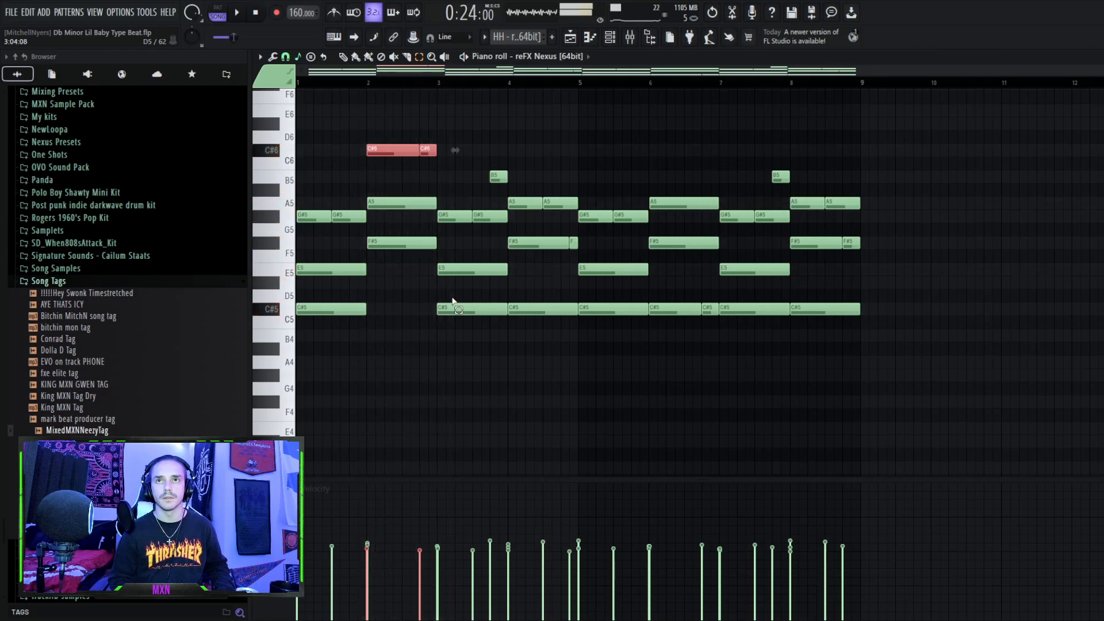
Lower the two selected bar 2 notes back by an octave and play the melody into bar 5.
key(ctrl+Down)
key(space)
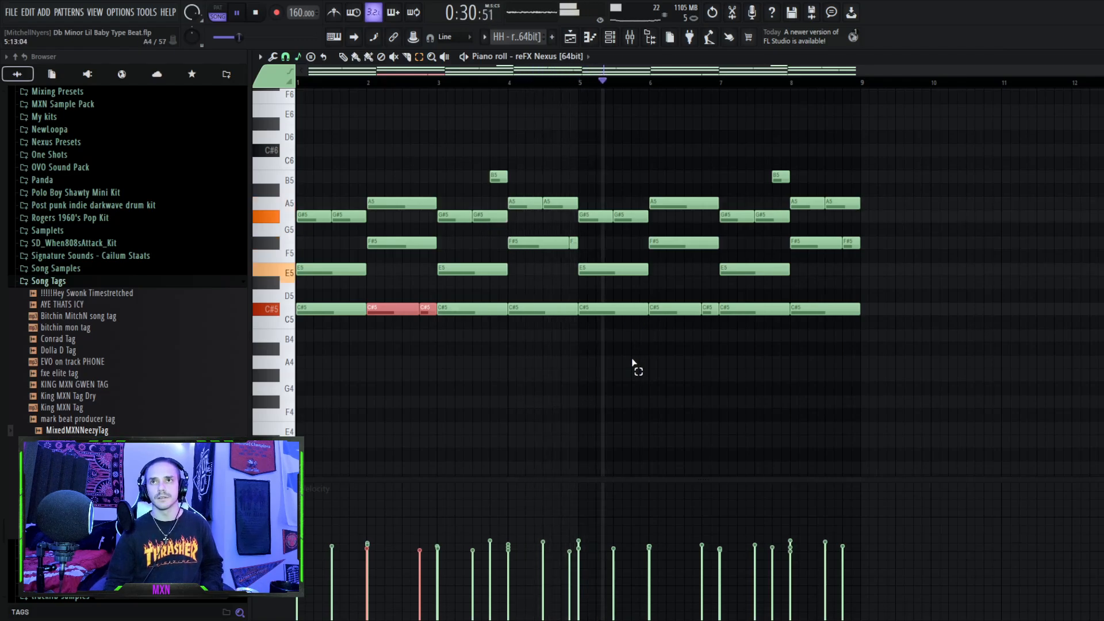
key(space)
Unmute all drum, 808 and tag tracks in the playlist, and mute the SHIMA riff and both Nexus tracks.
click(571, 39)
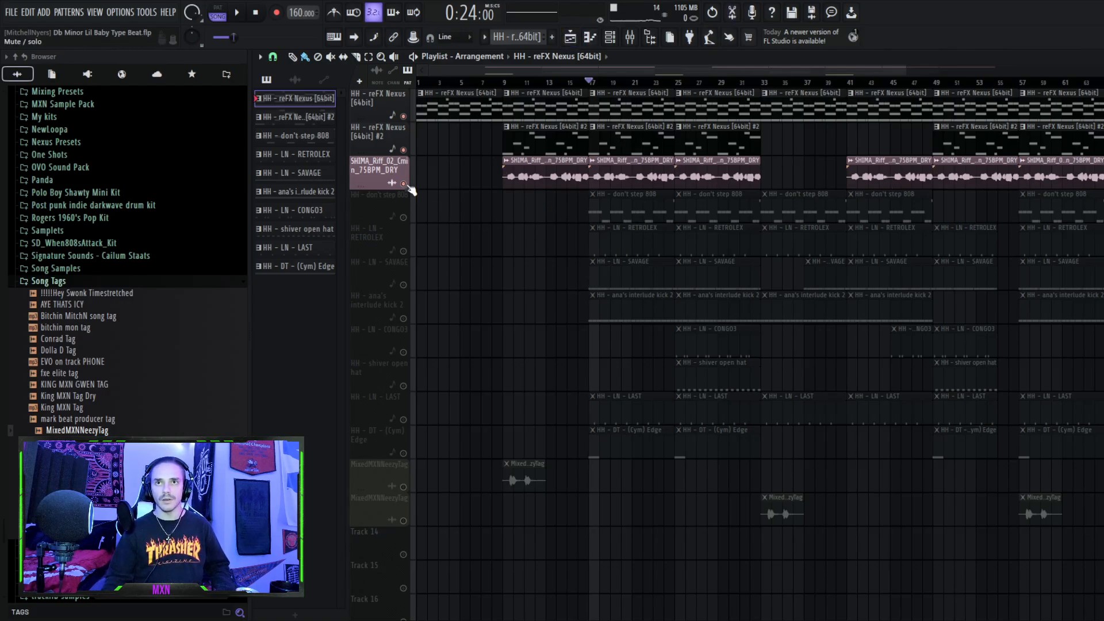
right_click(404, 184)
right_click(405, 184)
click(405, 184)
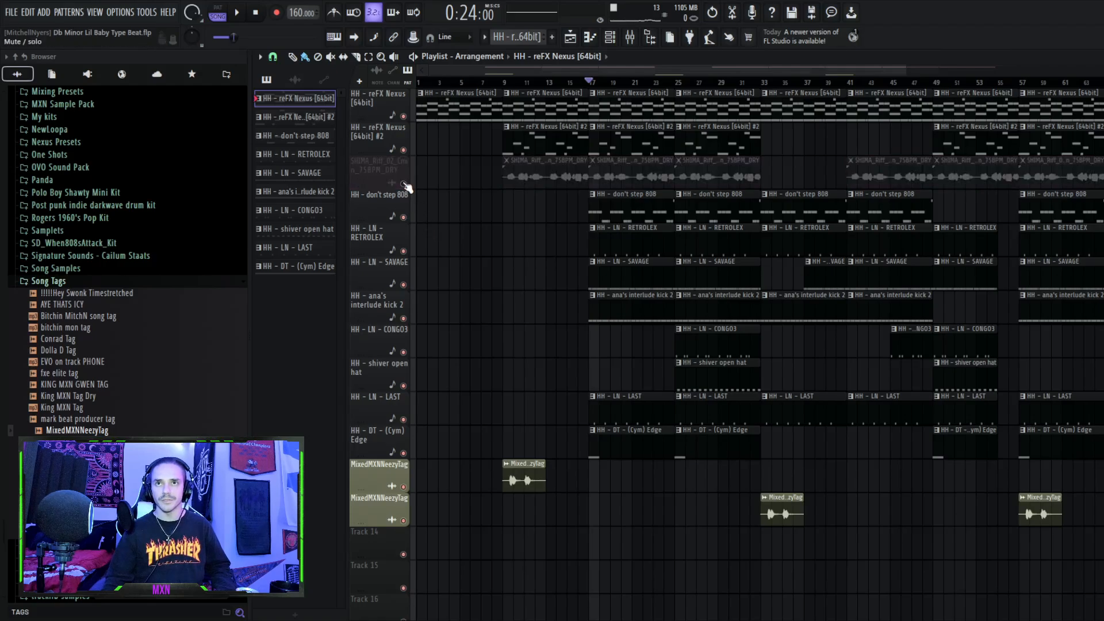
click(403, 150)
click(403, 116)
Play the drums and 808 from bar 17 and mute the second MixedMXNNeezyTag track.
key(space)
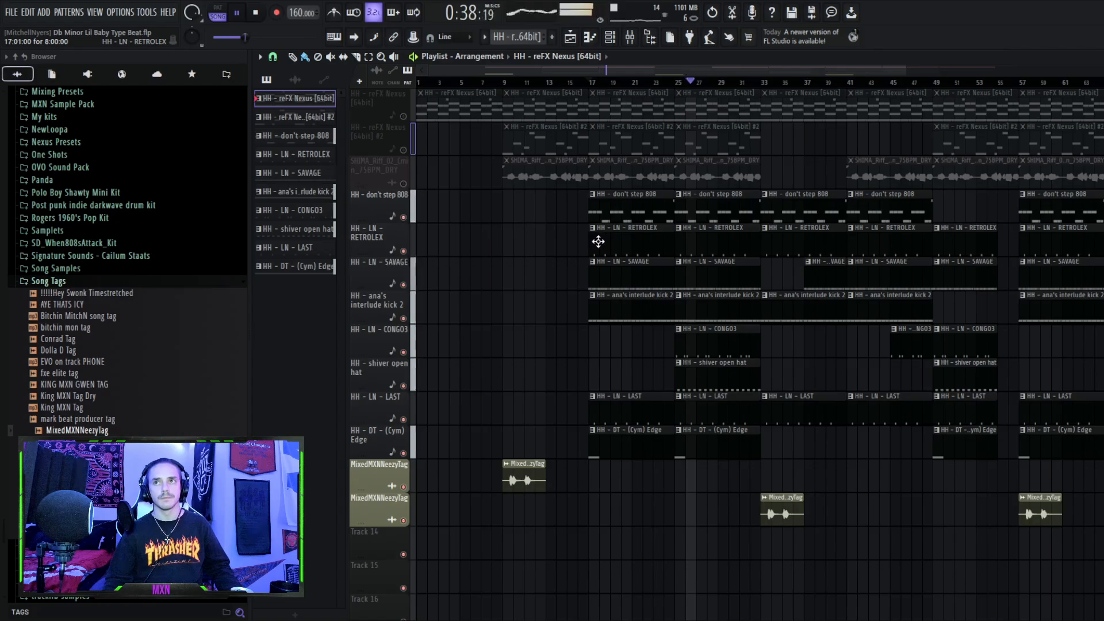
click(403, 521)
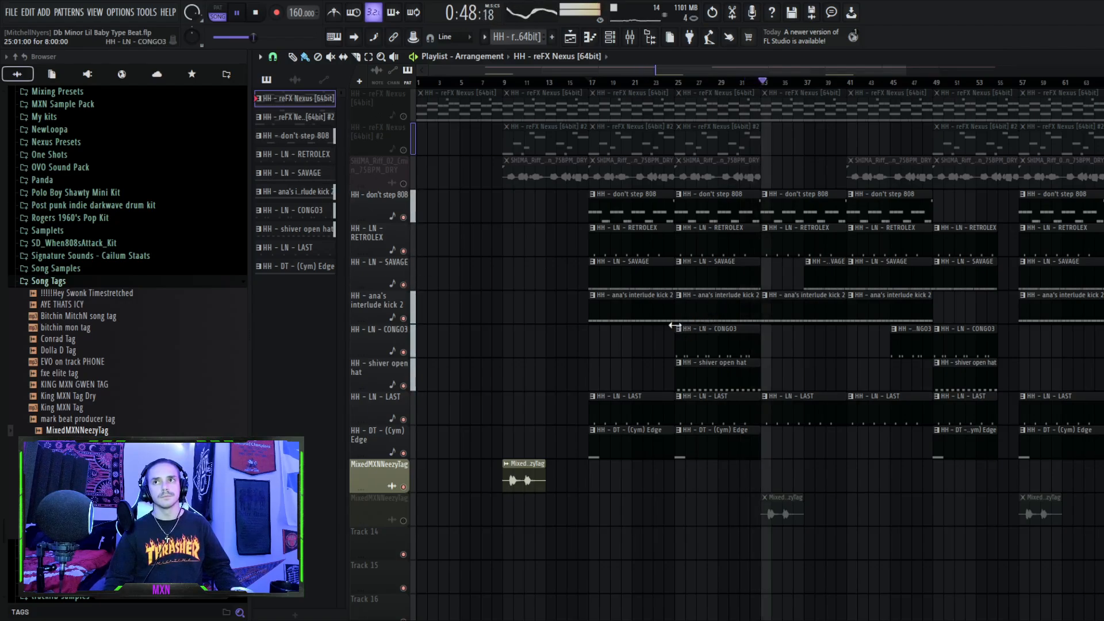
Stop playback, open the don't step 808 pattern in the piano roll and audition its C#5 and A4 keys.
key(space)
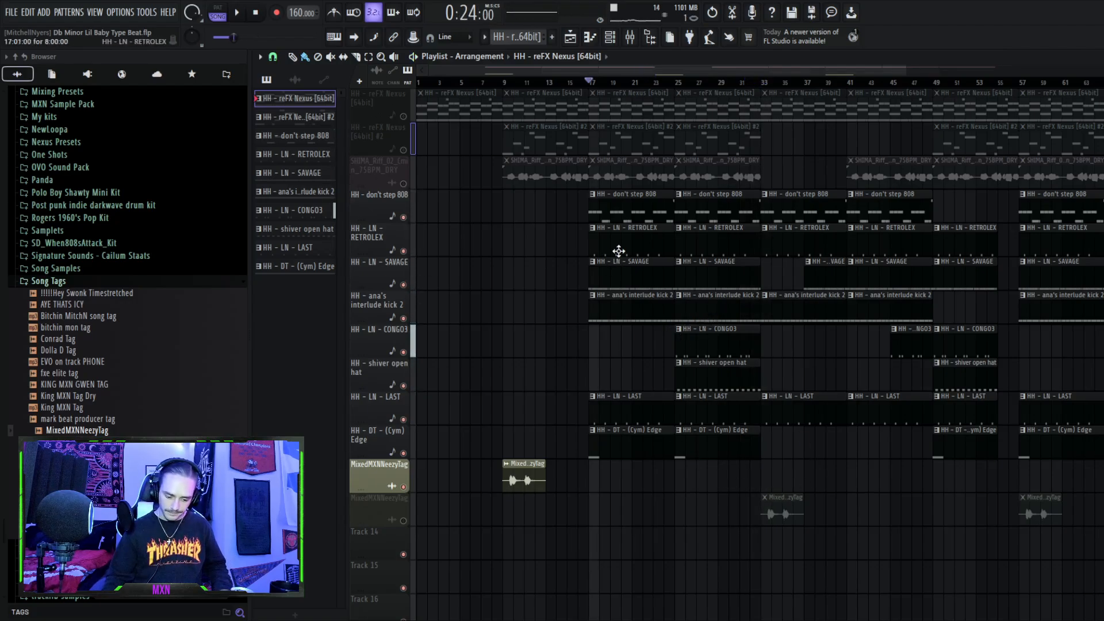
double_click(636, 212)
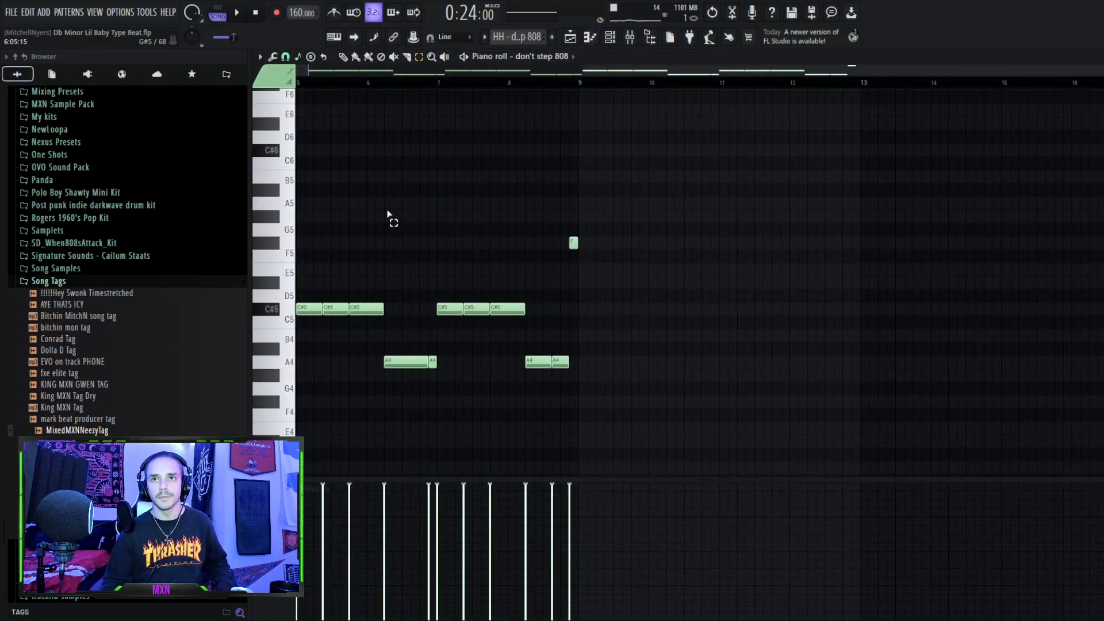
scroll(397, 213, left, 4)
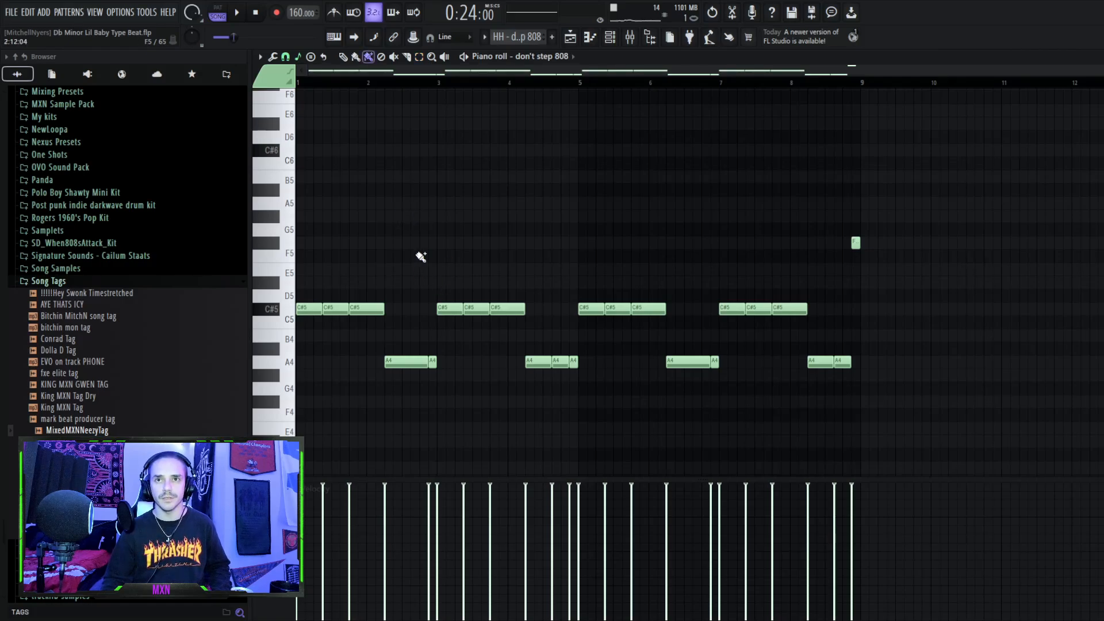
click(278, 310)
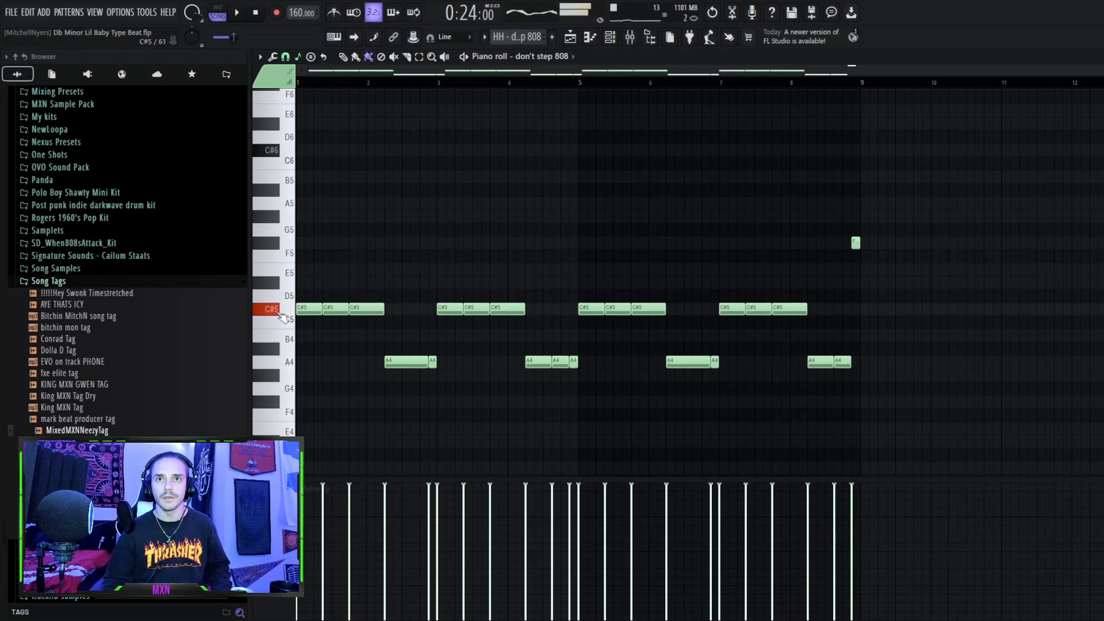
click(279, 314)
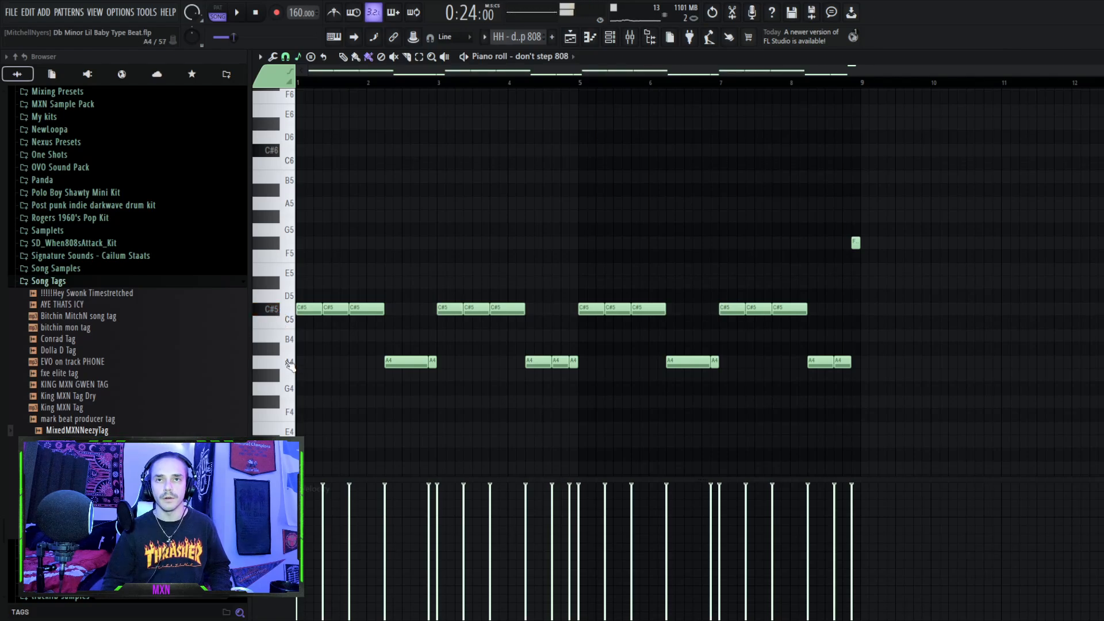
click(288, 373)
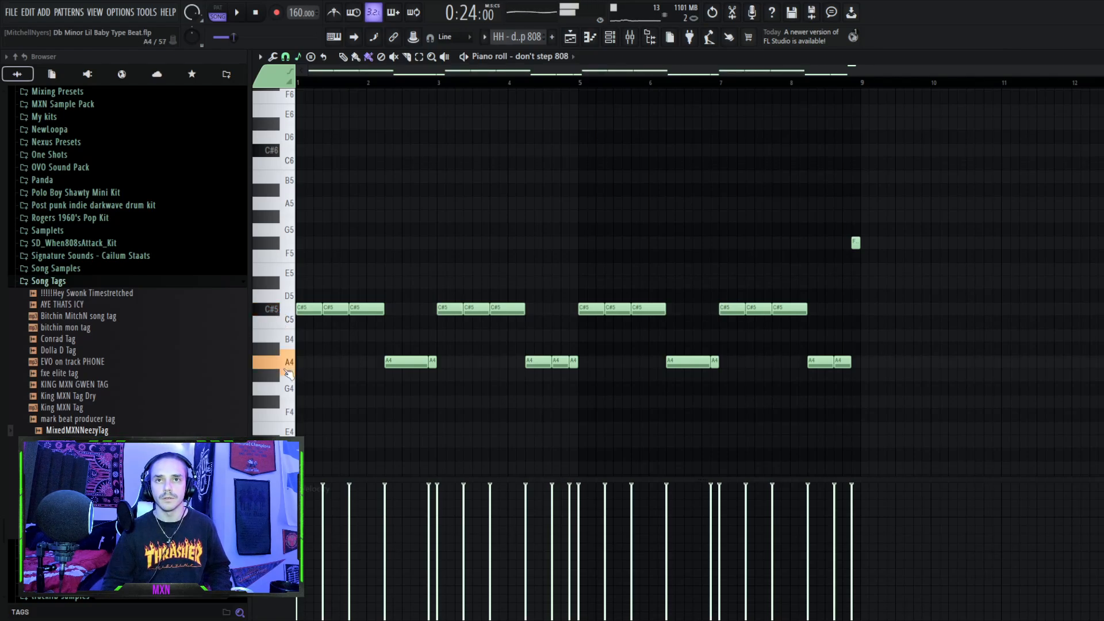
click(288, 374)
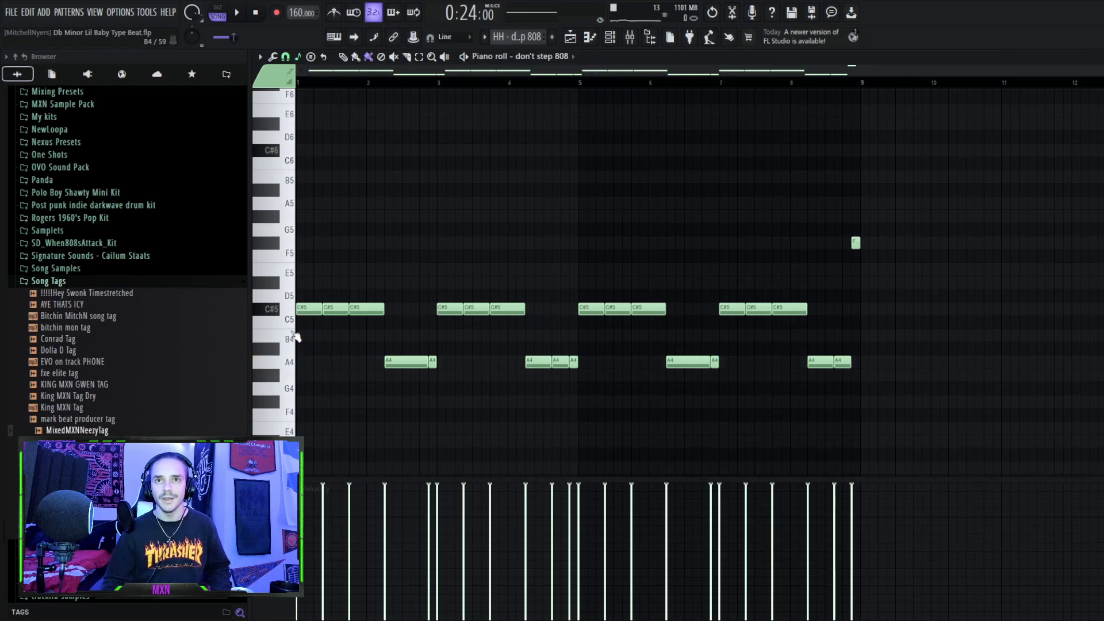
click(275, 406)
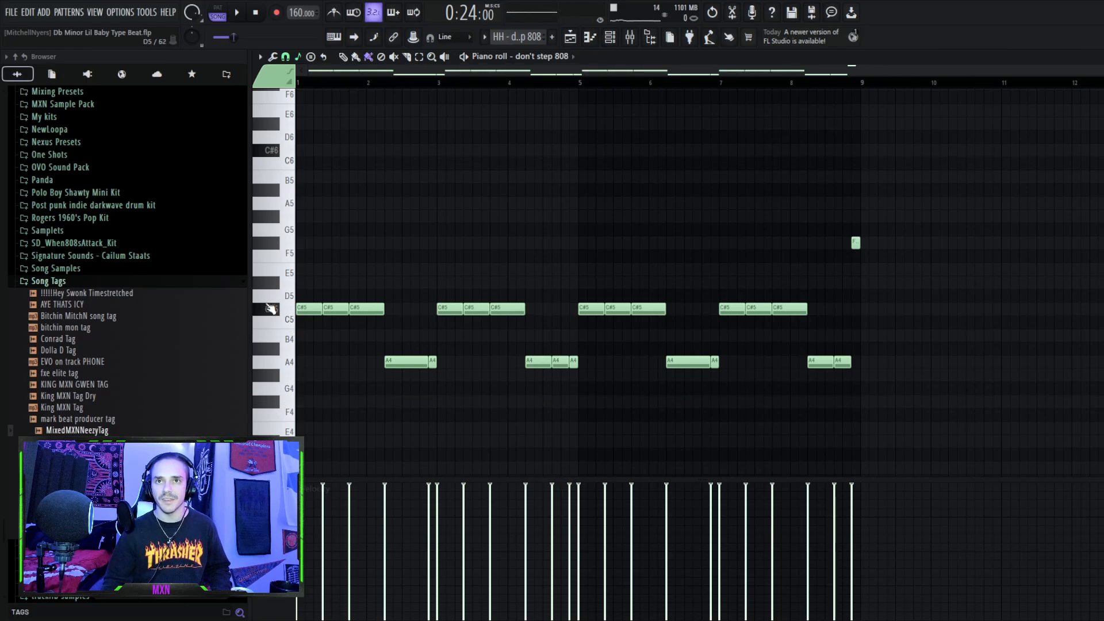
click(268, 311)
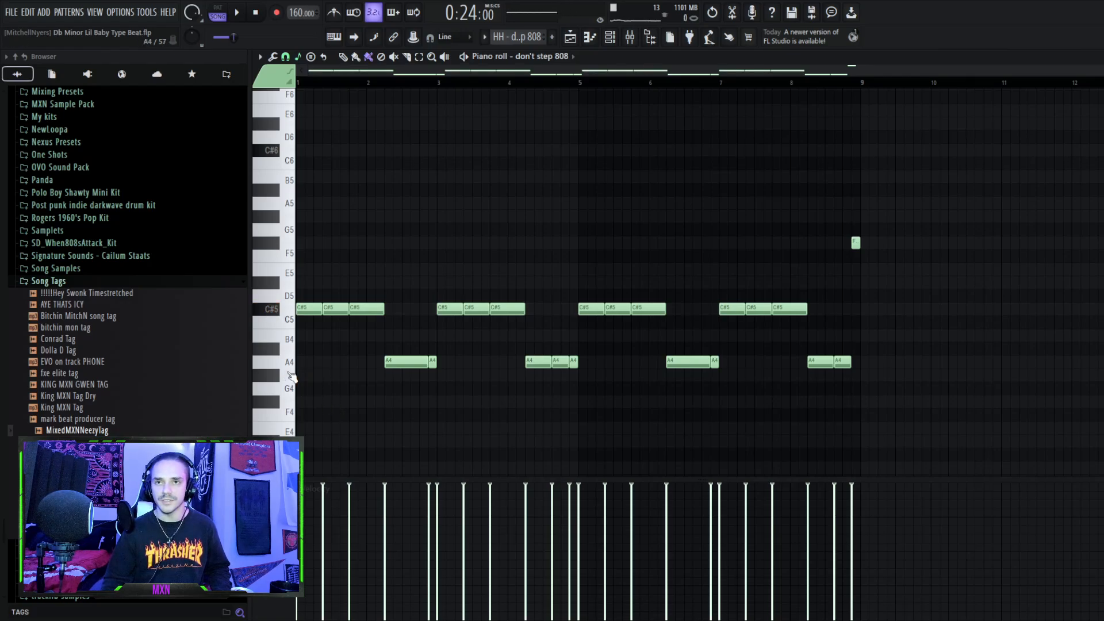
Play the don't step 808 pattern on its own, stop it and return to the playlist.
click(464, 56)
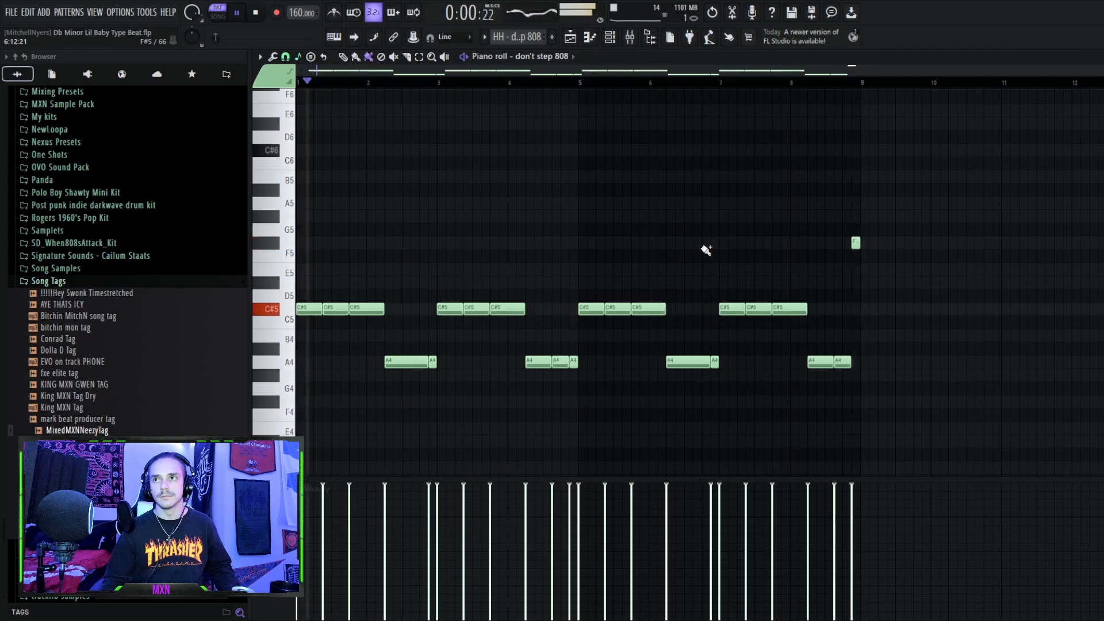
key(space)
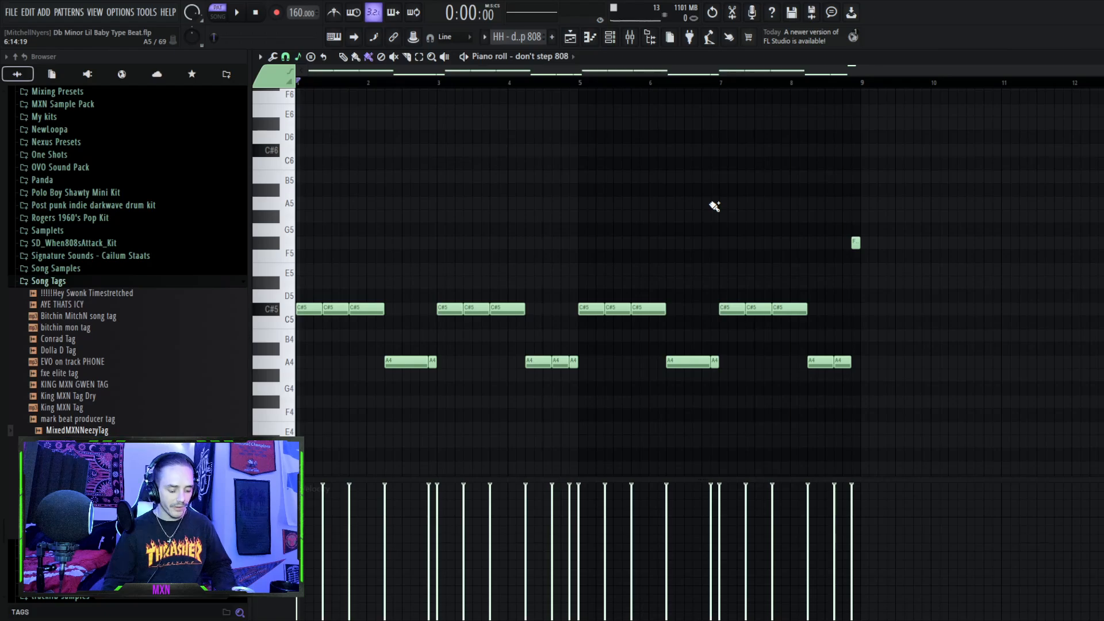
click(570, 37)
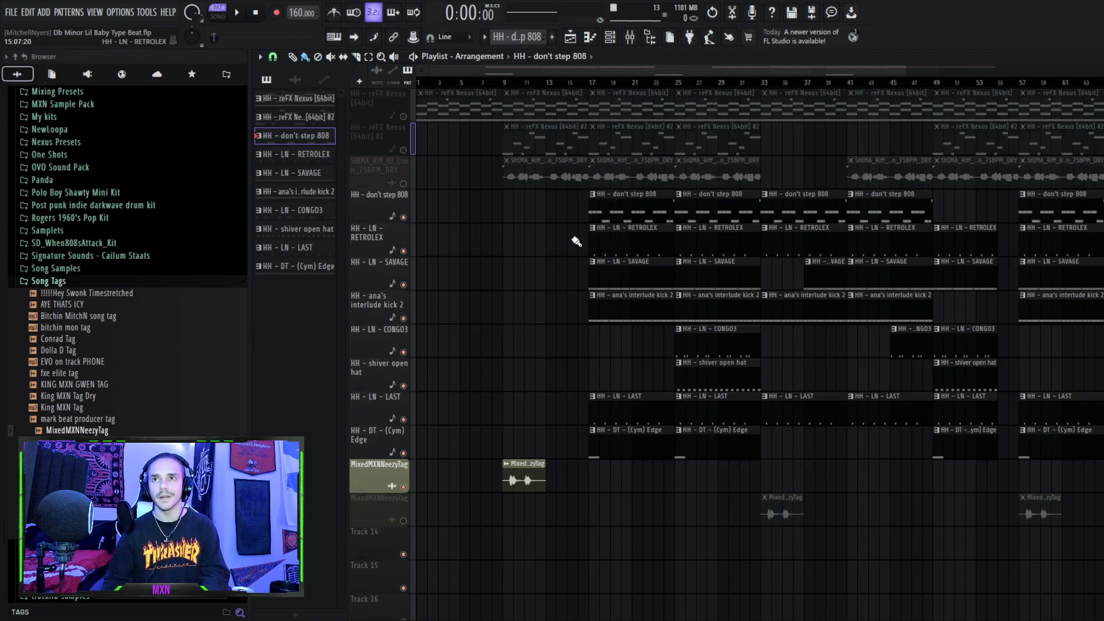
Open the LN - RETROLEX pattern from the playlist in the piano roll and audition its C5 sound several times.
click(590, 84)
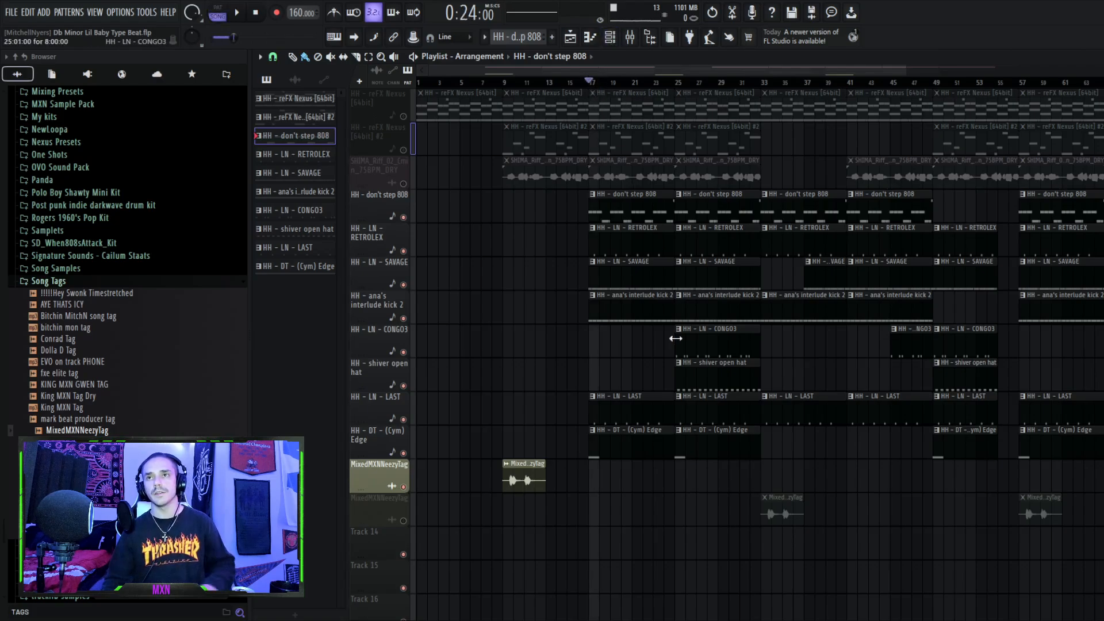
scroll(677, 345, up, 6)
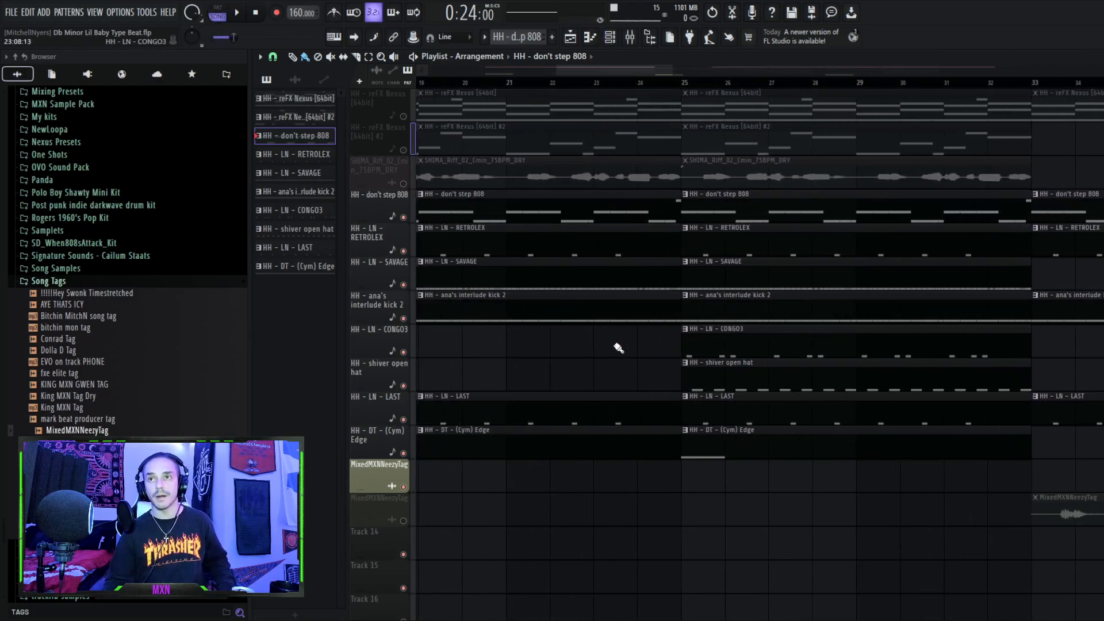
scroll(525, 335, down, 6)
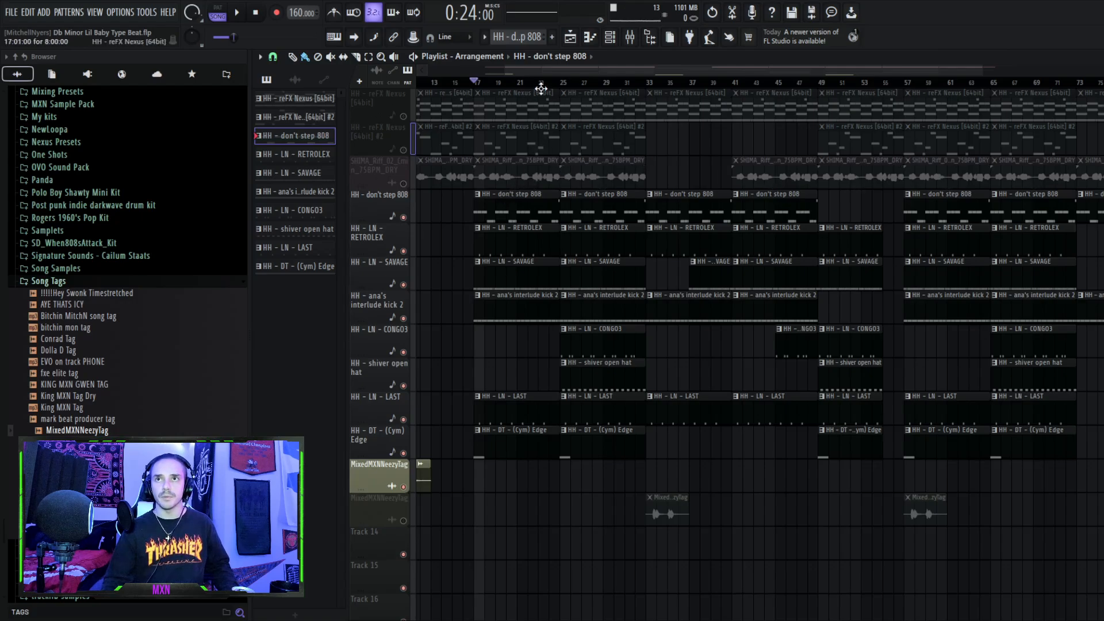
click(541, 88)
double_click(490, 246)
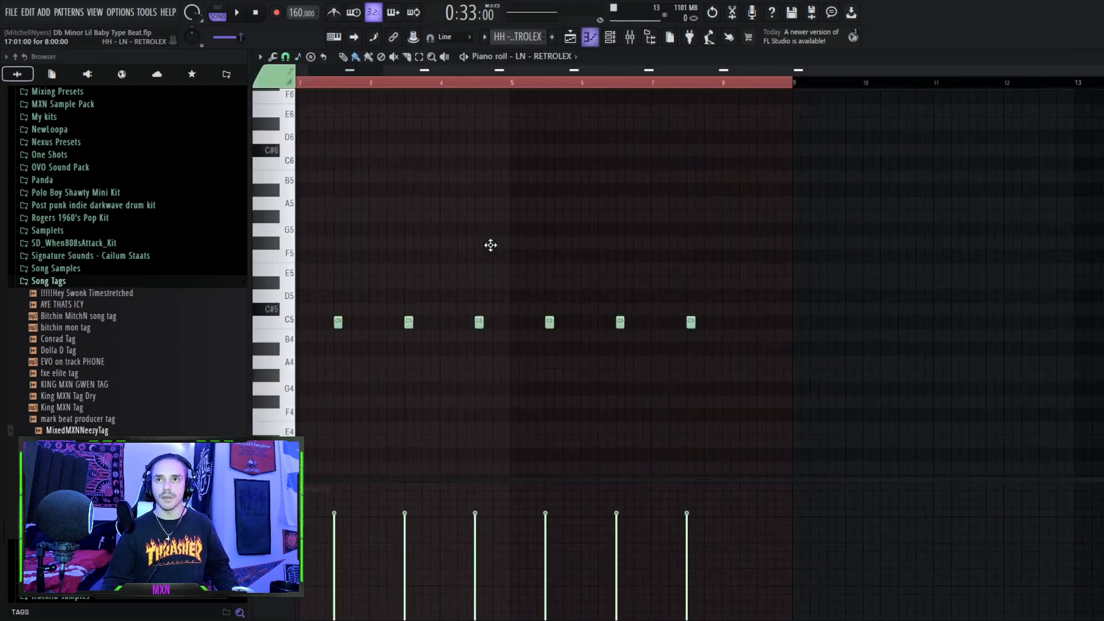
scroll(464, 241, up, 1)
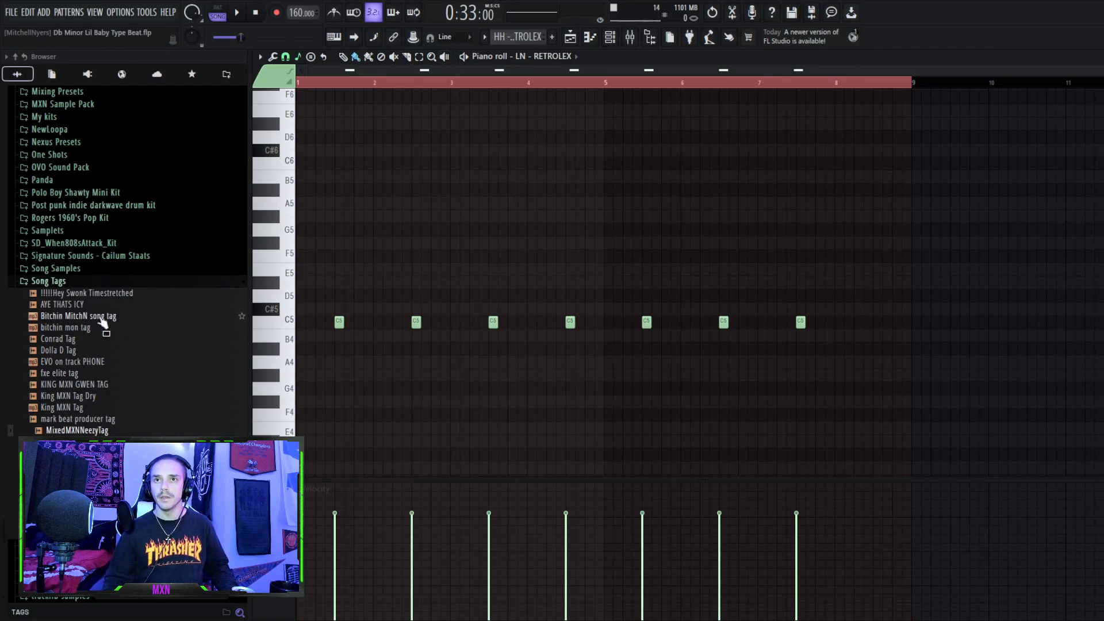
click(285, 325)
click(285, 326)
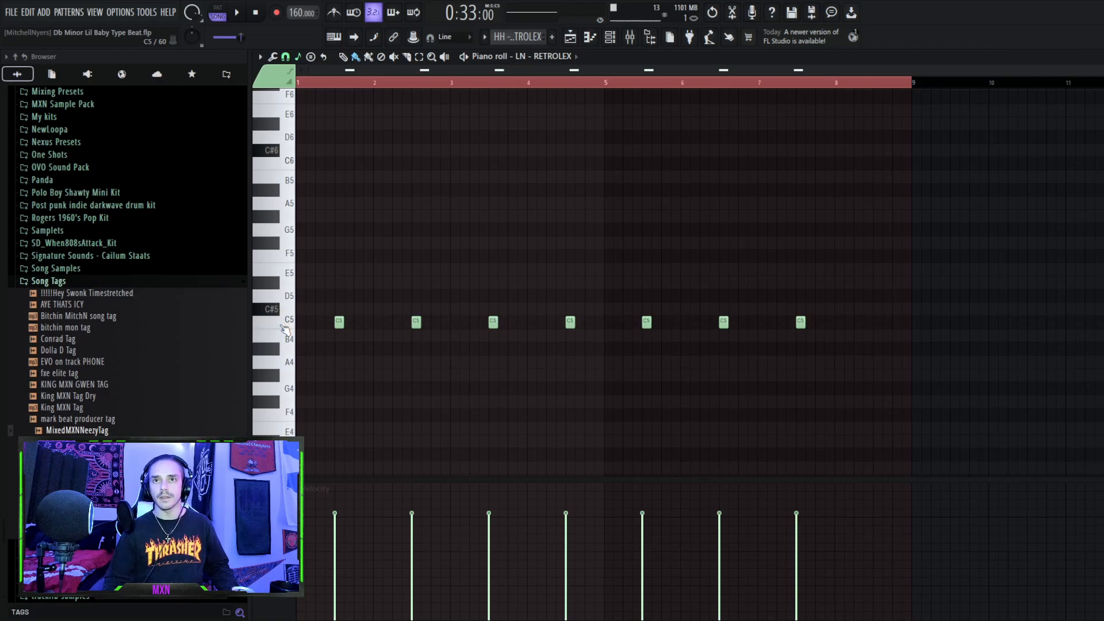
click(284, 326)
click(285, 326)
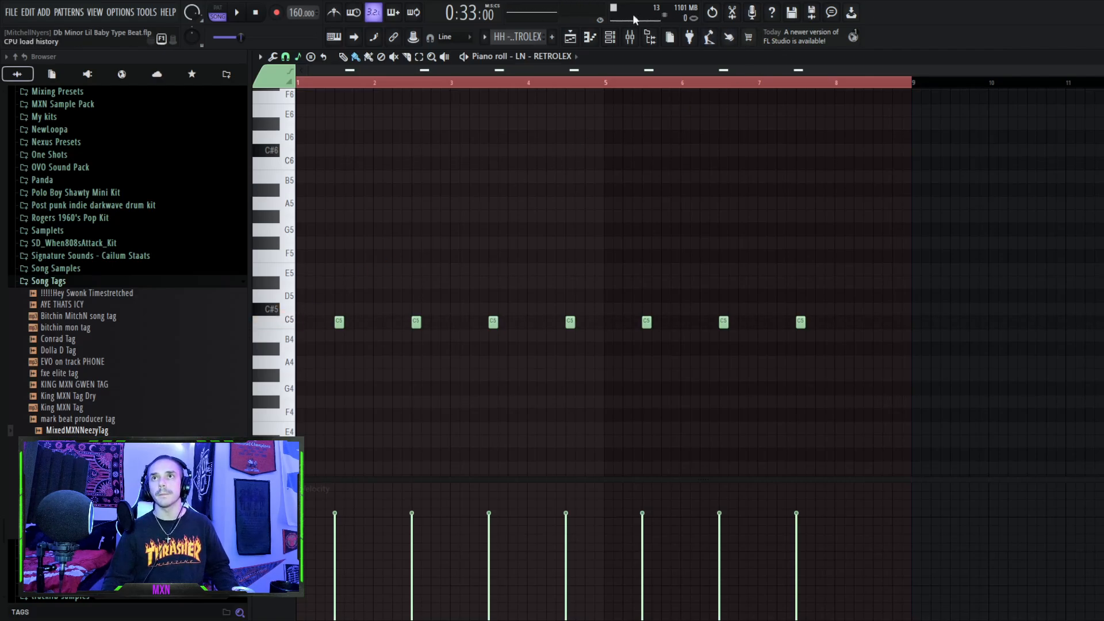
Return to the playlist and play the drums and 808 from bar 23 across the bar 25 transition.
click(570, 36)
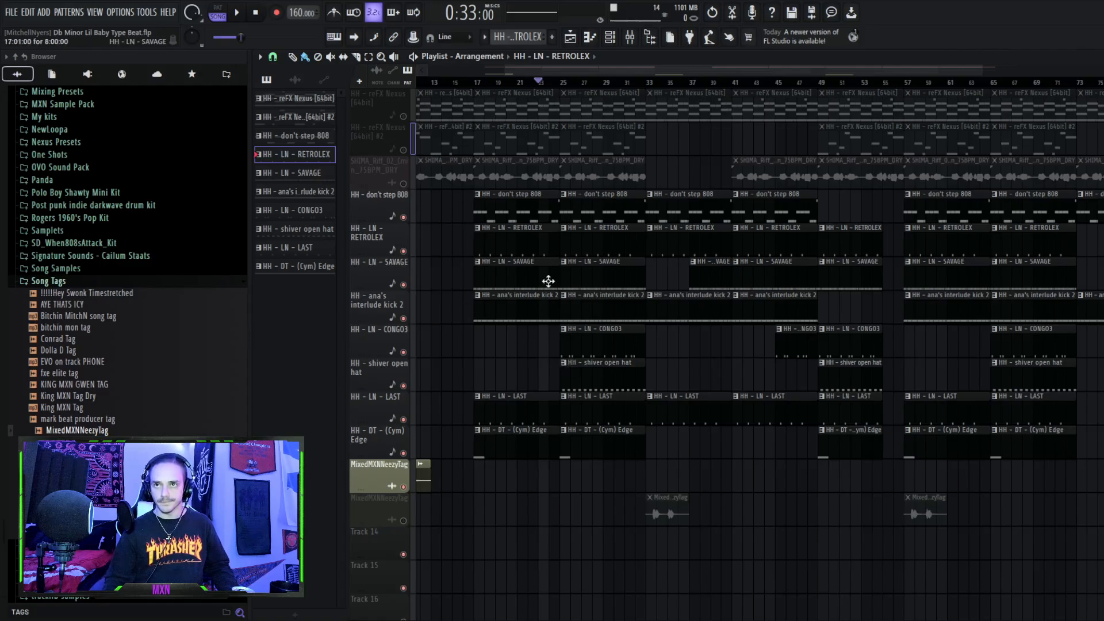
scroll(482, 286, up, 4)
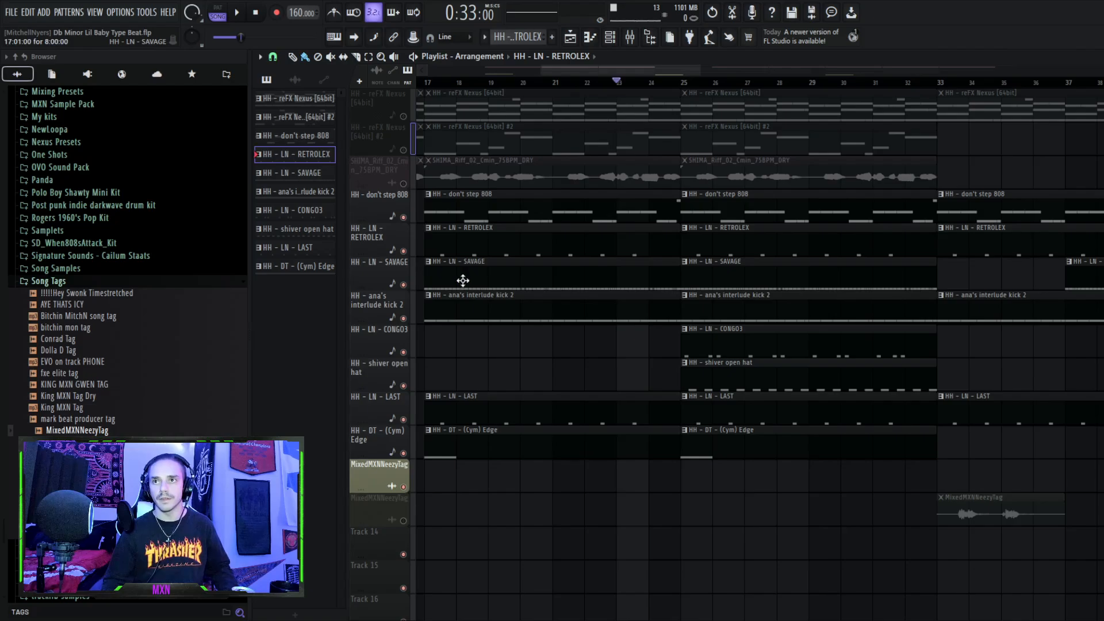
scroll(557, 387, down, 2)
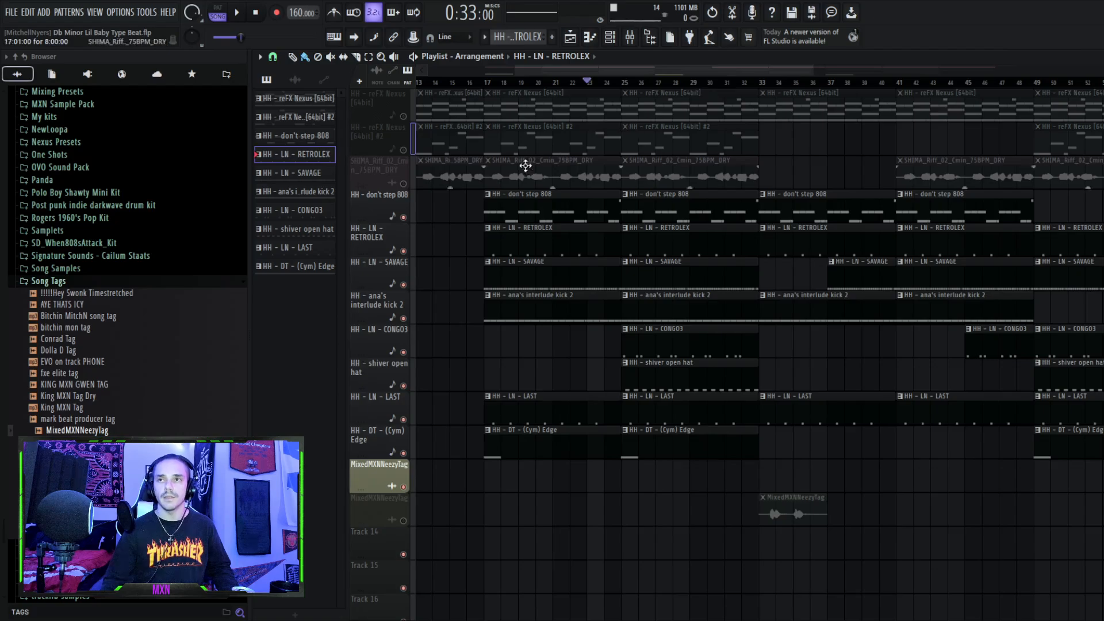
key(space)
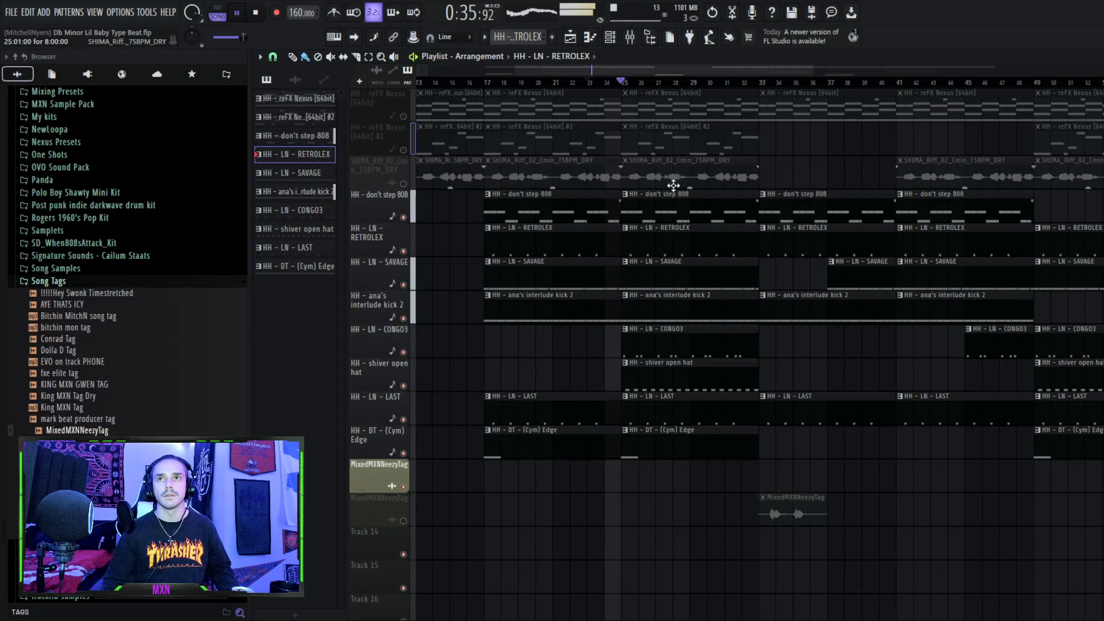
key(space)
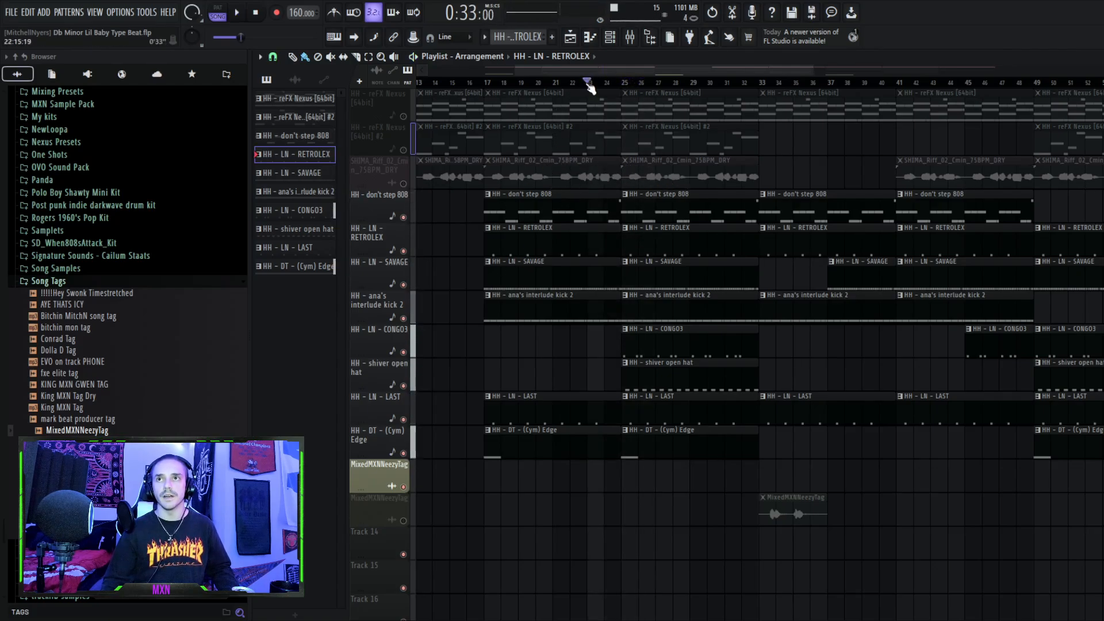
Replay the drums and 808 from bar 22, restart them from bar 21, and stop playback.
click(574, 85)
key(space)
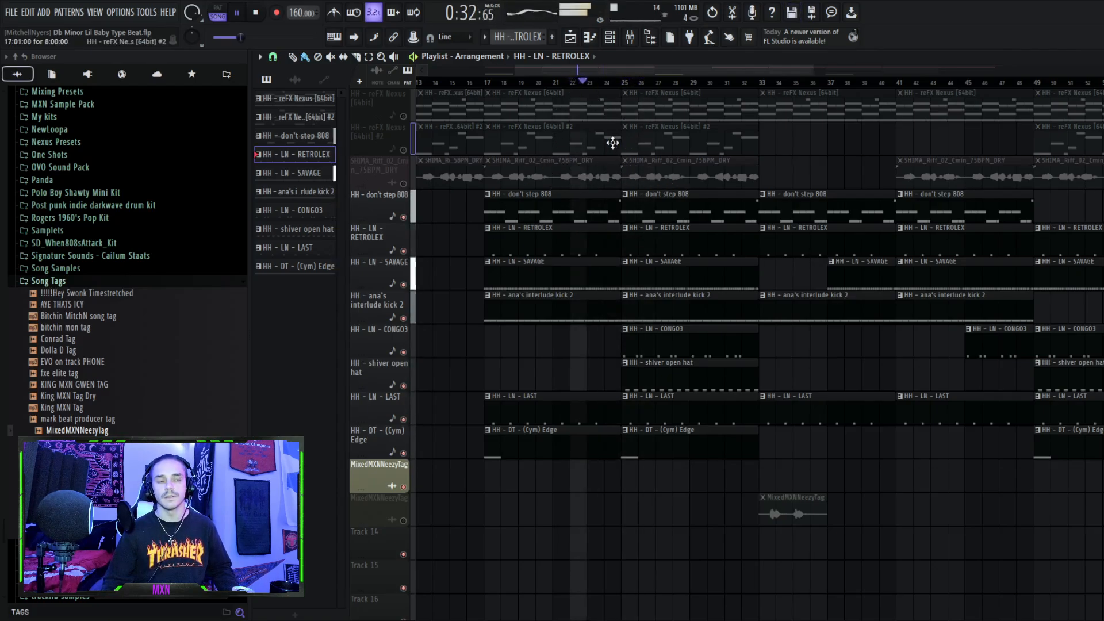
click(557, 84)
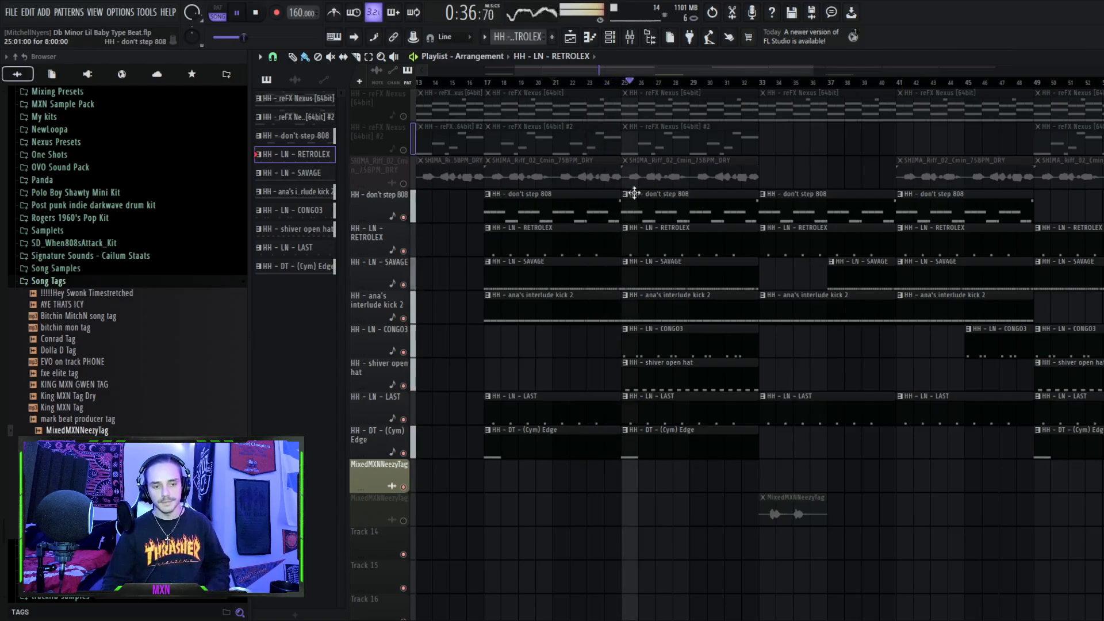
key(space)
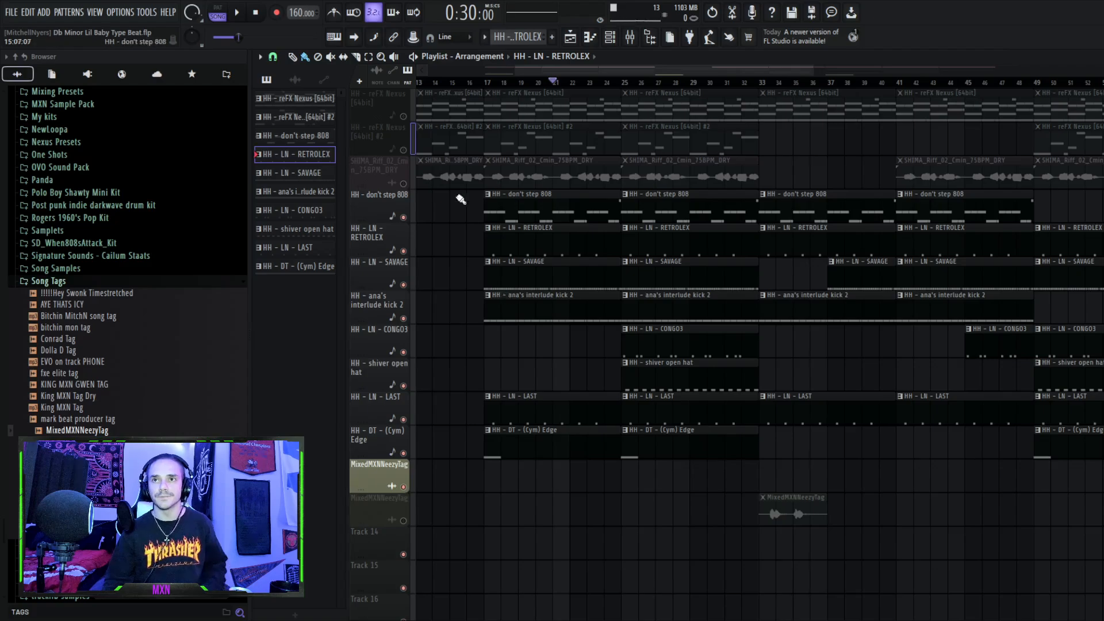
Open the LN - SAVAGE pattern in the piano roll, play it on its own and return to the playlist.
double_click(547, 276)
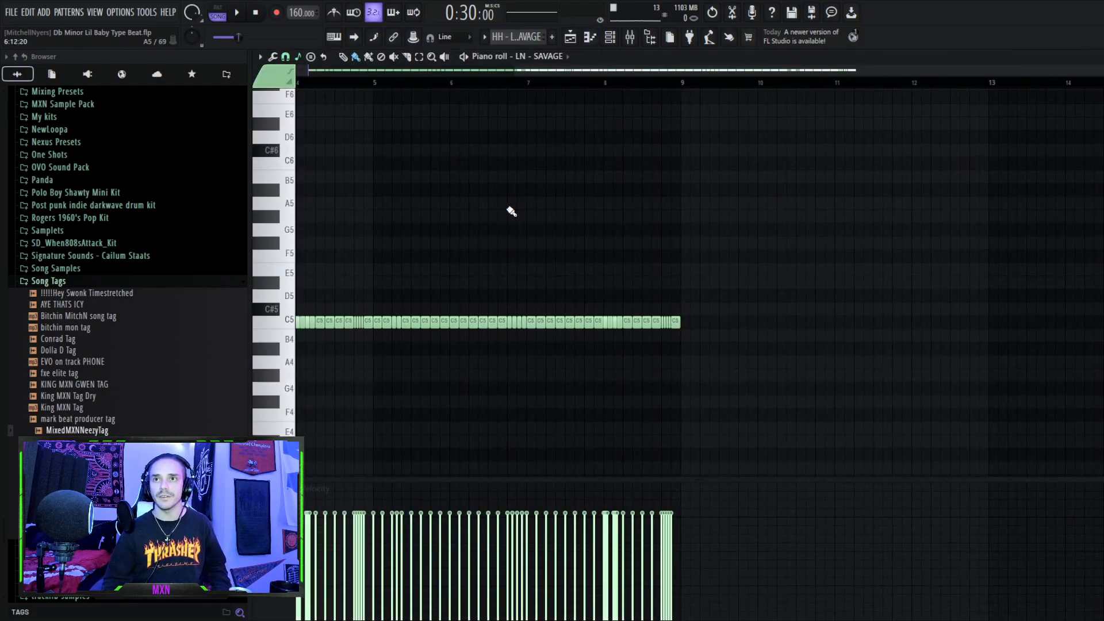
click(466, 56)
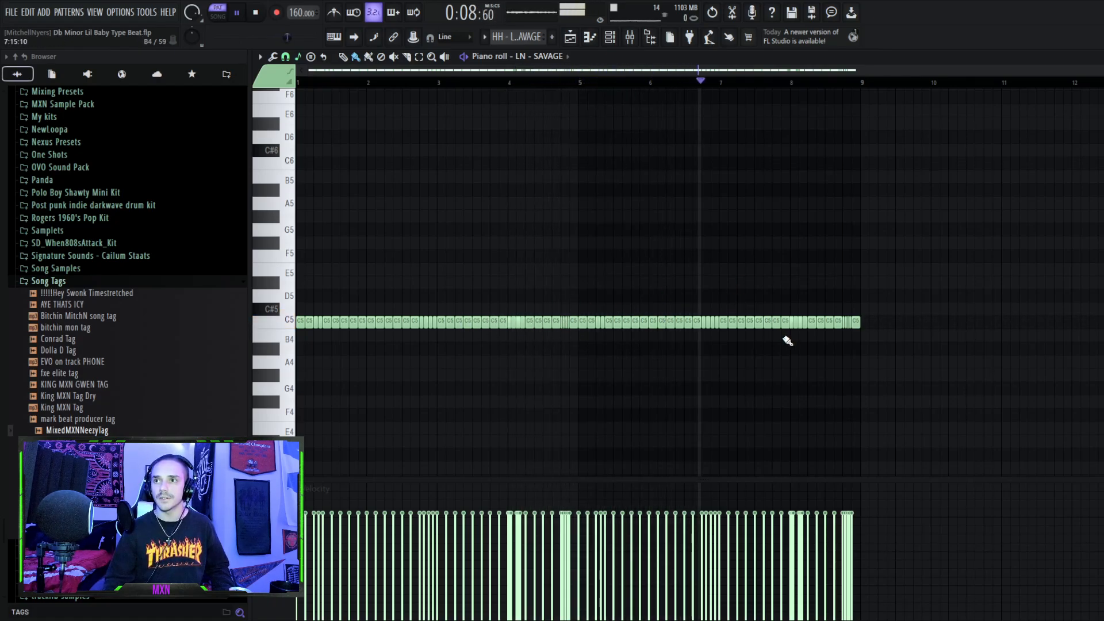
key(F5)
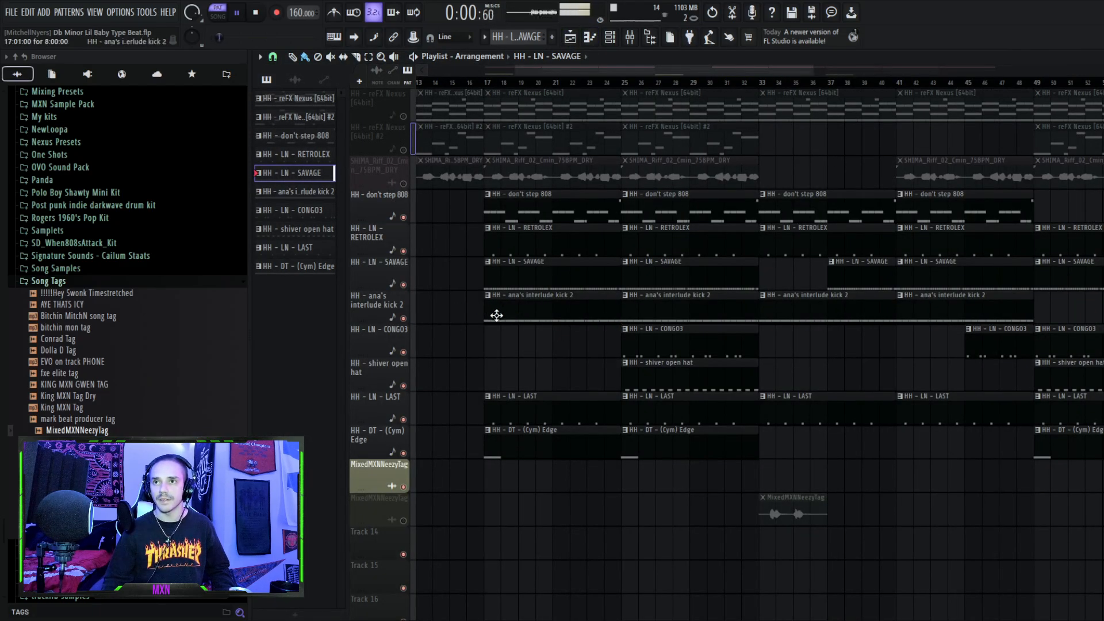
Solo the ana's interlude kick 2 track and play it from bar 17 and from bar 25.
right_click(403, 318)
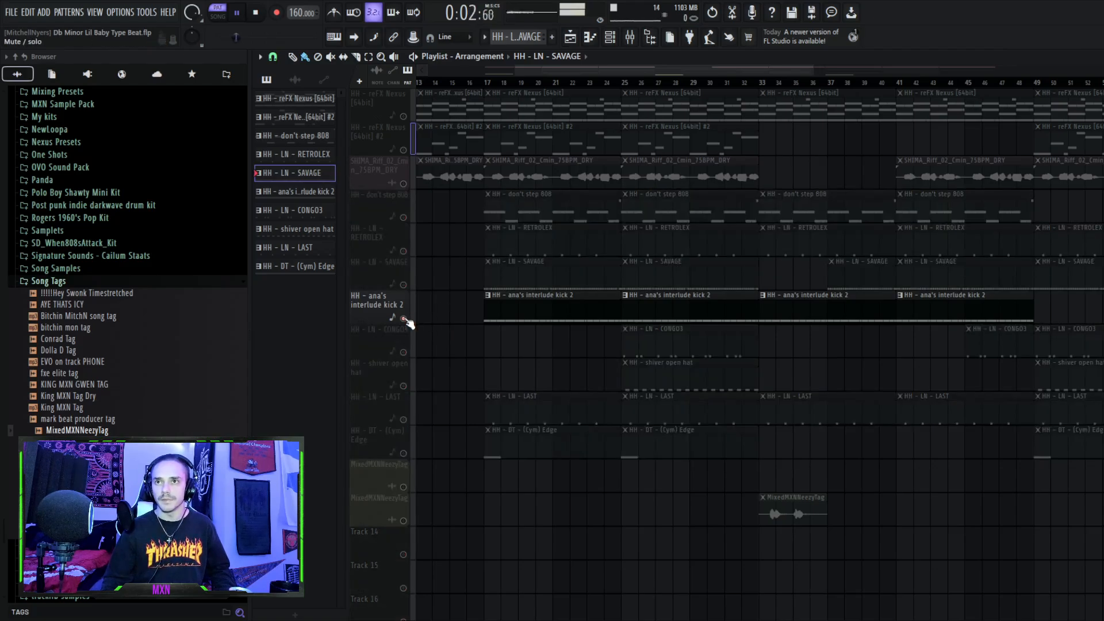
click(486, 82)
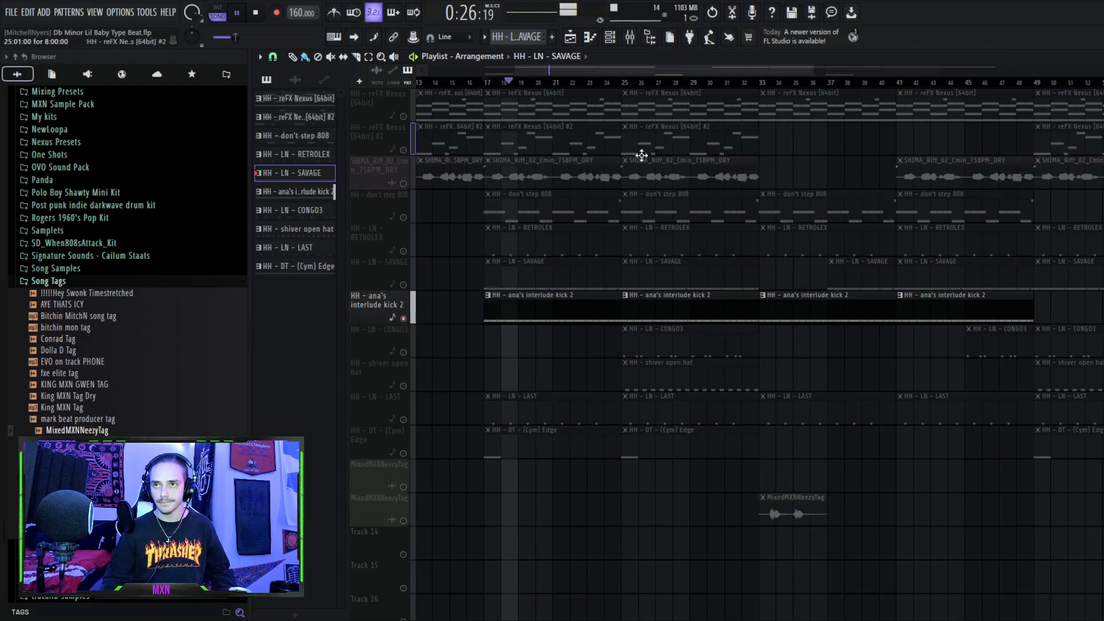
click(625, 82)
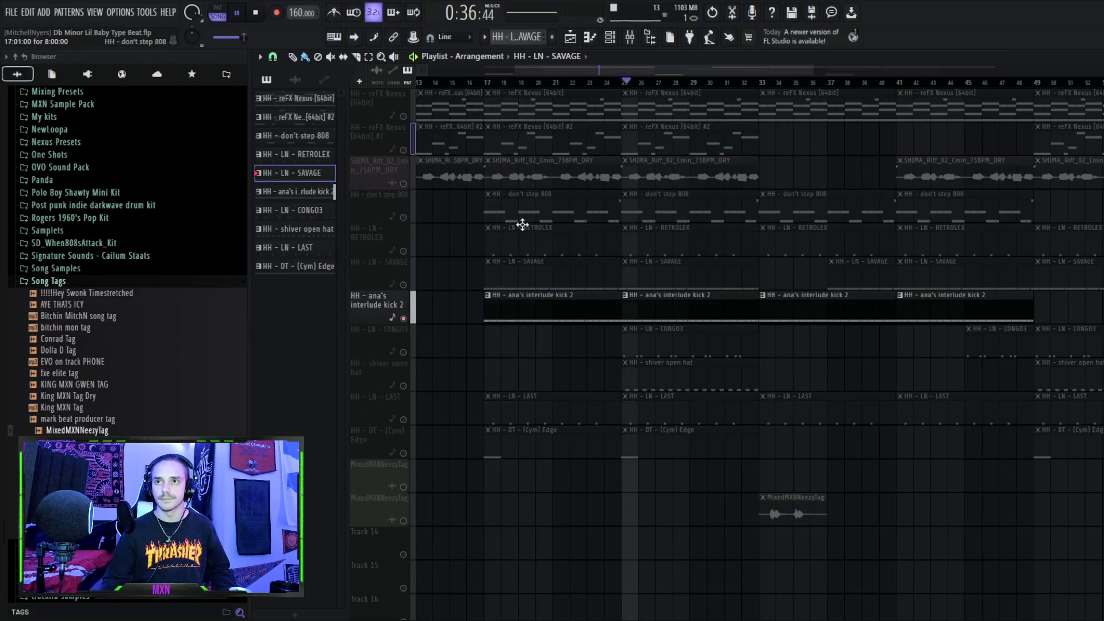
Stop playback and solo the LN - CONGO3 track in the playlist.
click(403, 352)
key(space)
right_click(405, 352)
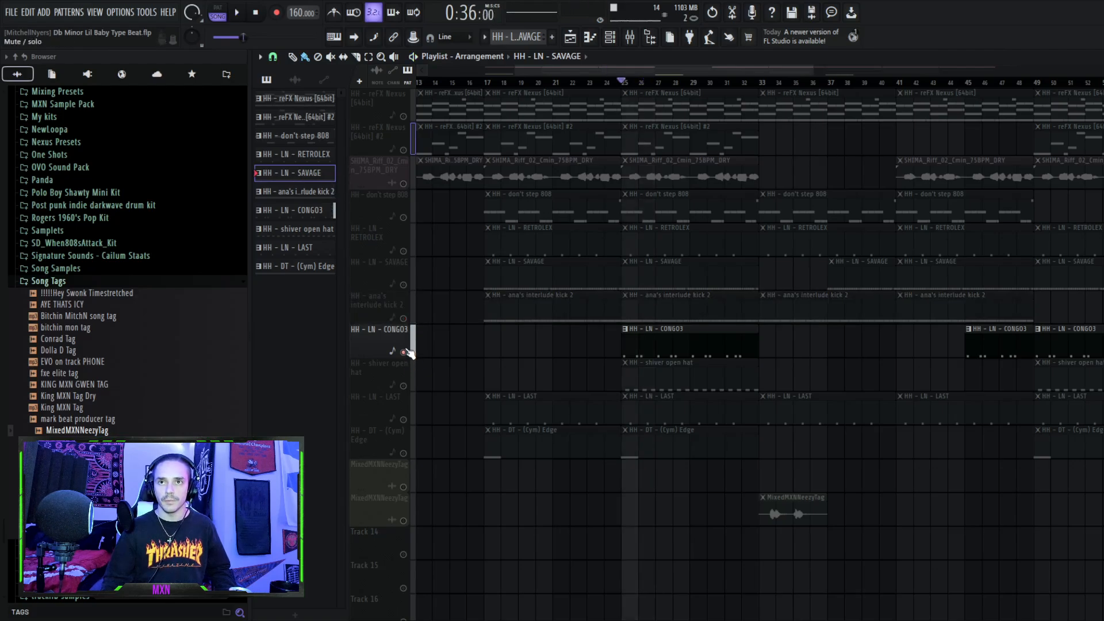
right_click(404, 352)
right_click(404, 353)
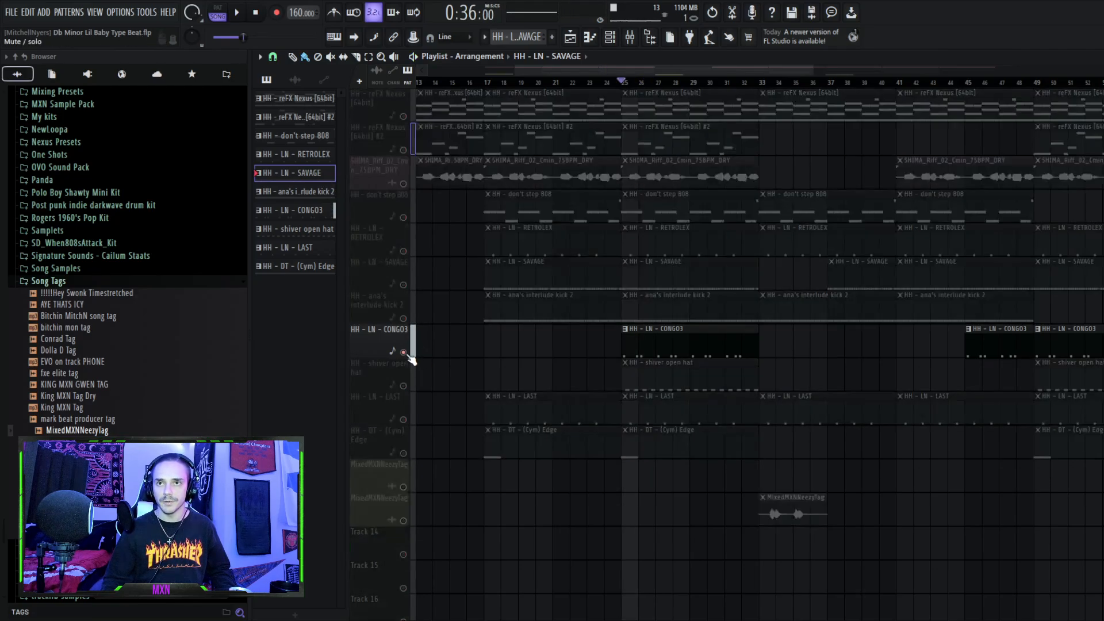
Unmute the shiver open hat track, inspect its pattern in the piano roll and channel rack, and return to the playlist.
click(403, 386)
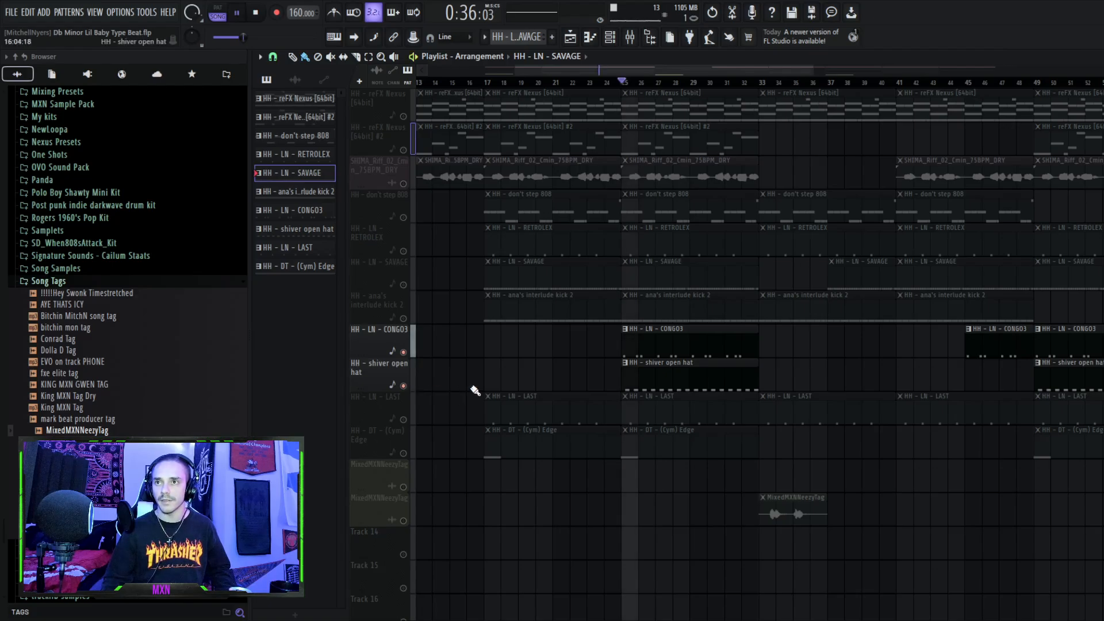
double_click(679, 385)
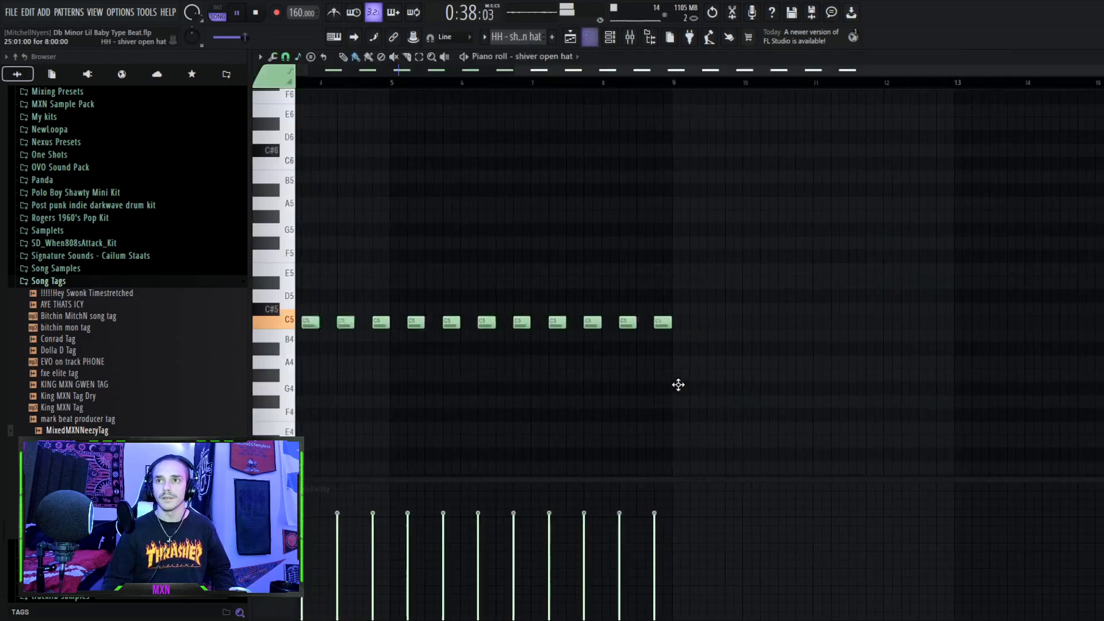
click(610, 38)
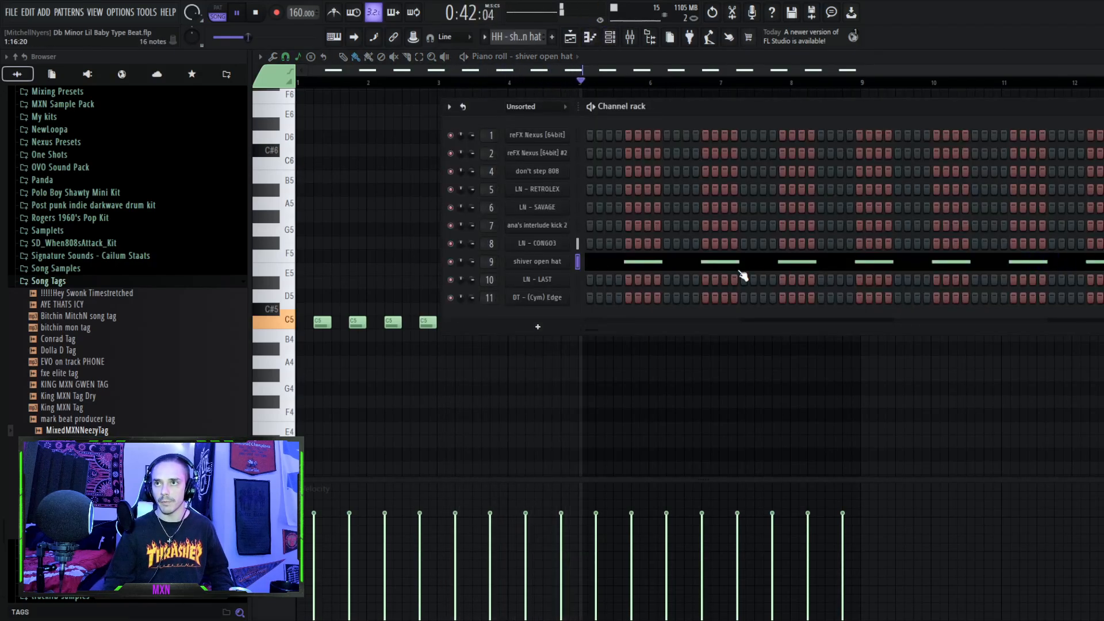
click(570, 36)
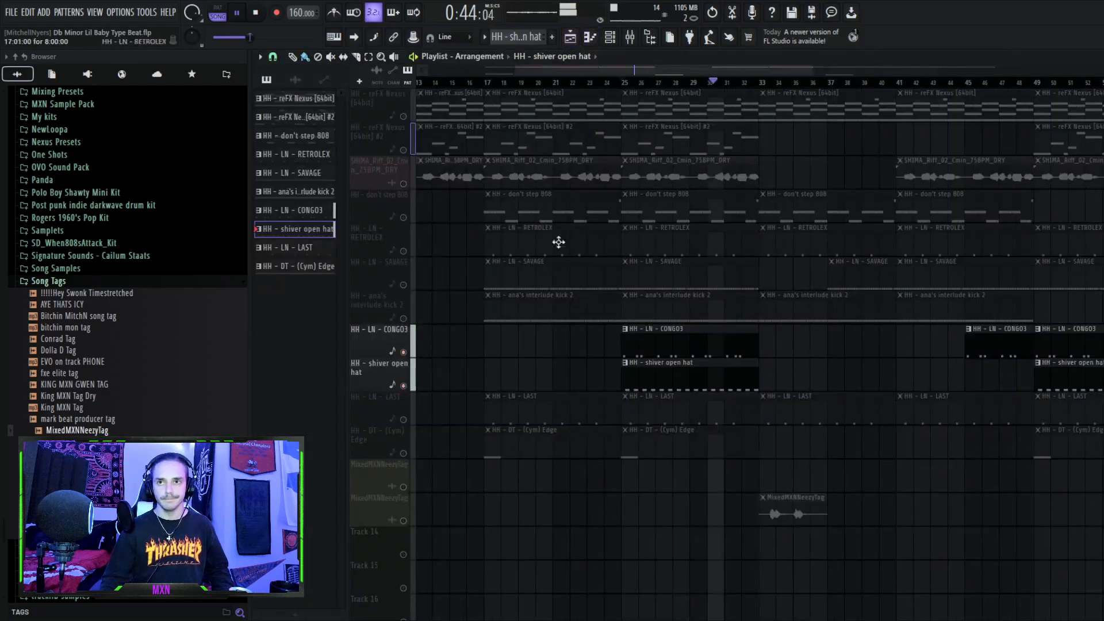
Unmute the LN - LAST and LN - RETROLEX tracks, play them with the congo and open hat, and stop playback.
click(413, 409)
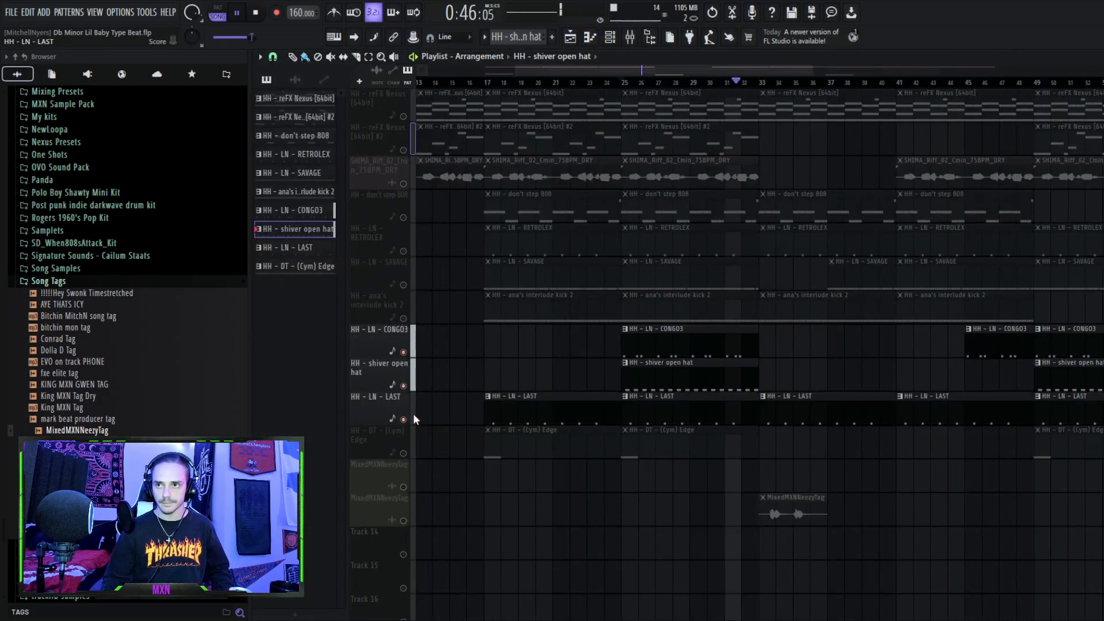
key(space)
click(411, 252)
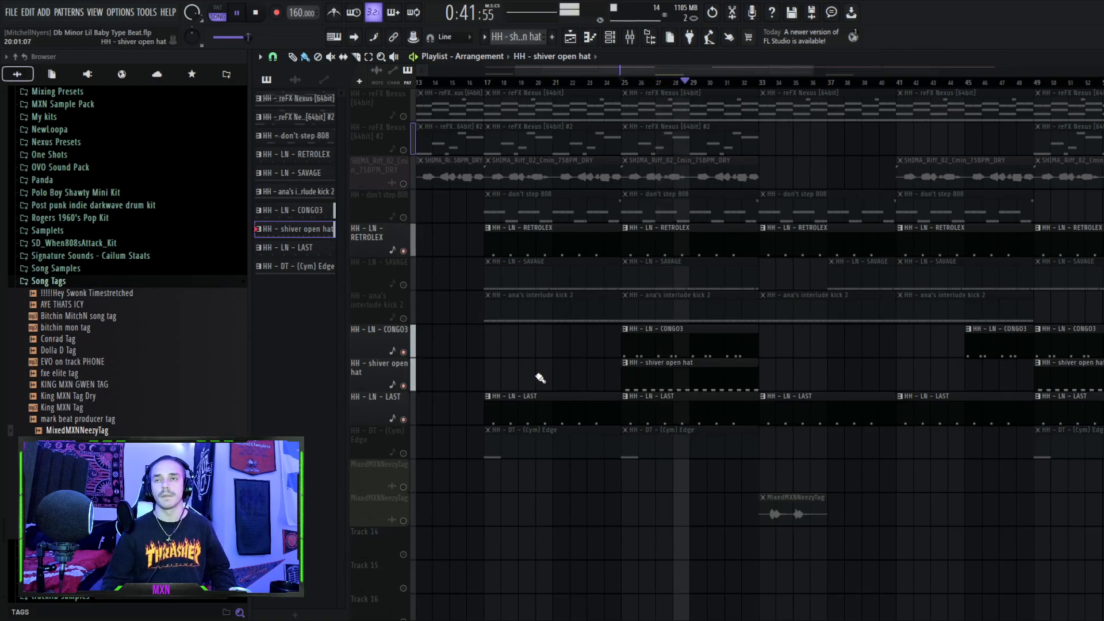
key(space)
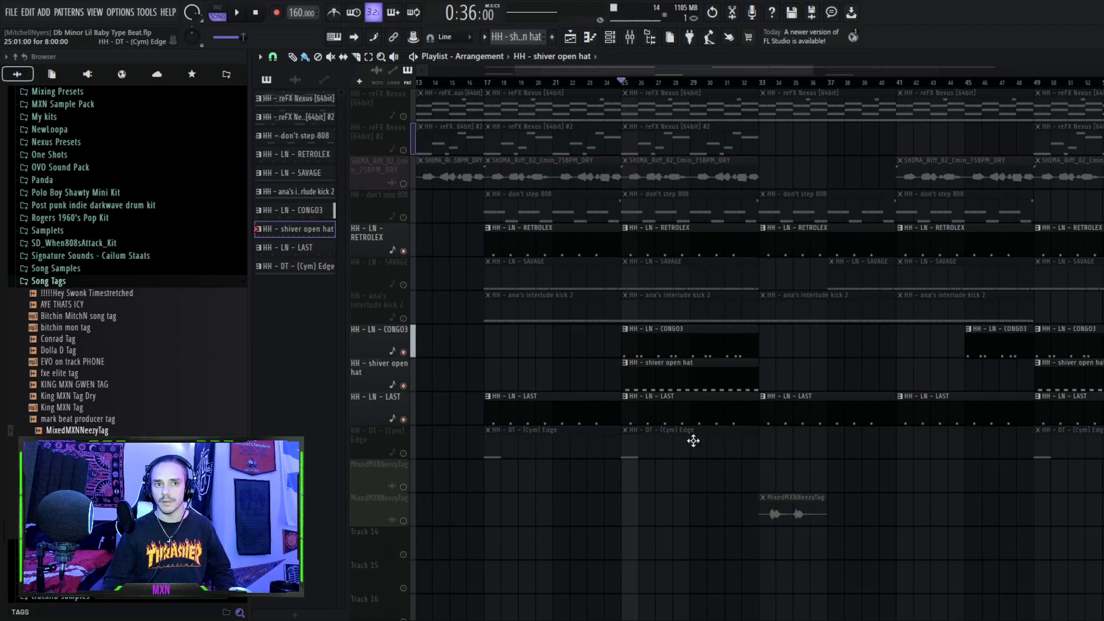
Unmute the DT - (Cym) Edge track, play it with the other active drums from bar 25, and stop playback.
scroll(654, 476, down, 1)
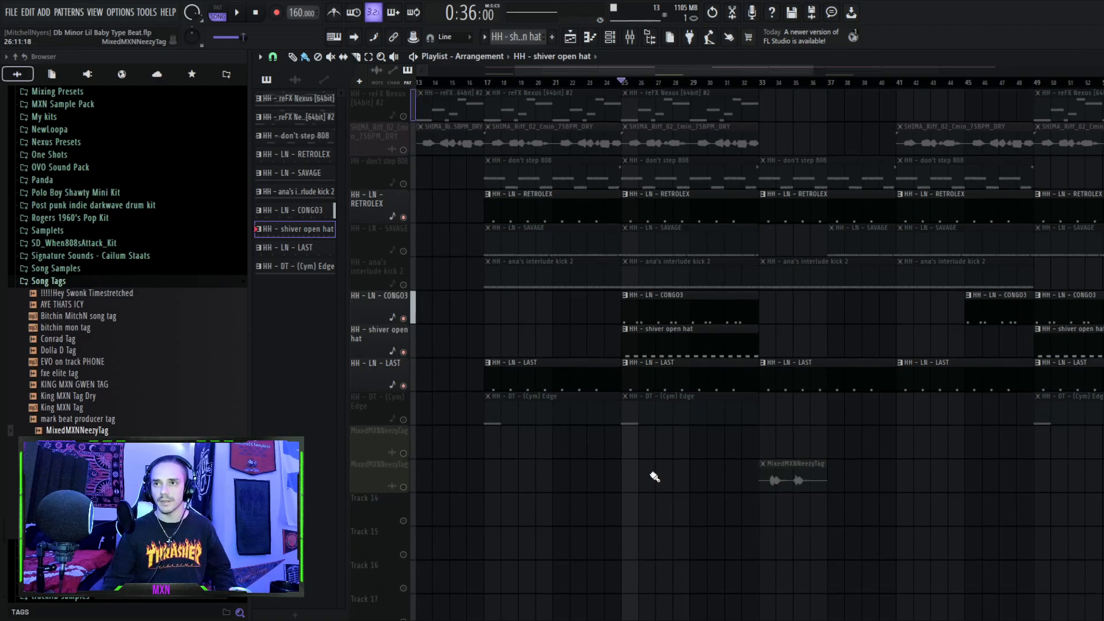
click(410, 424)
key(space)
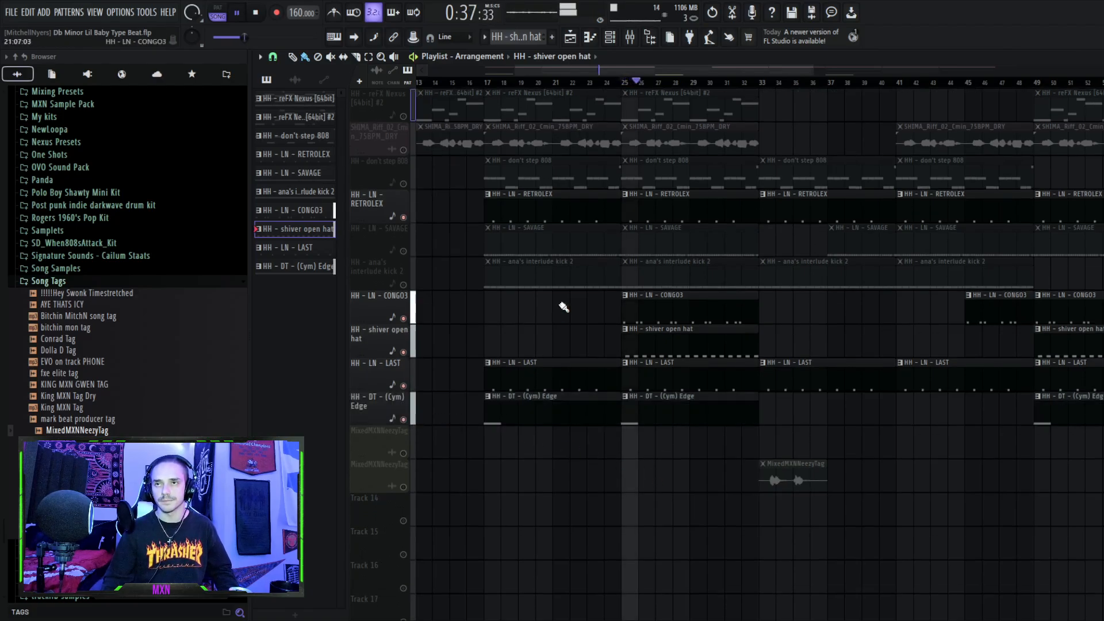
key(space)
Unmute all playlist tracks, start playback, mute both MixedMXNNeezyTag tracks, and stop playback.
right_click(404, 150)
right_click(404, 150)
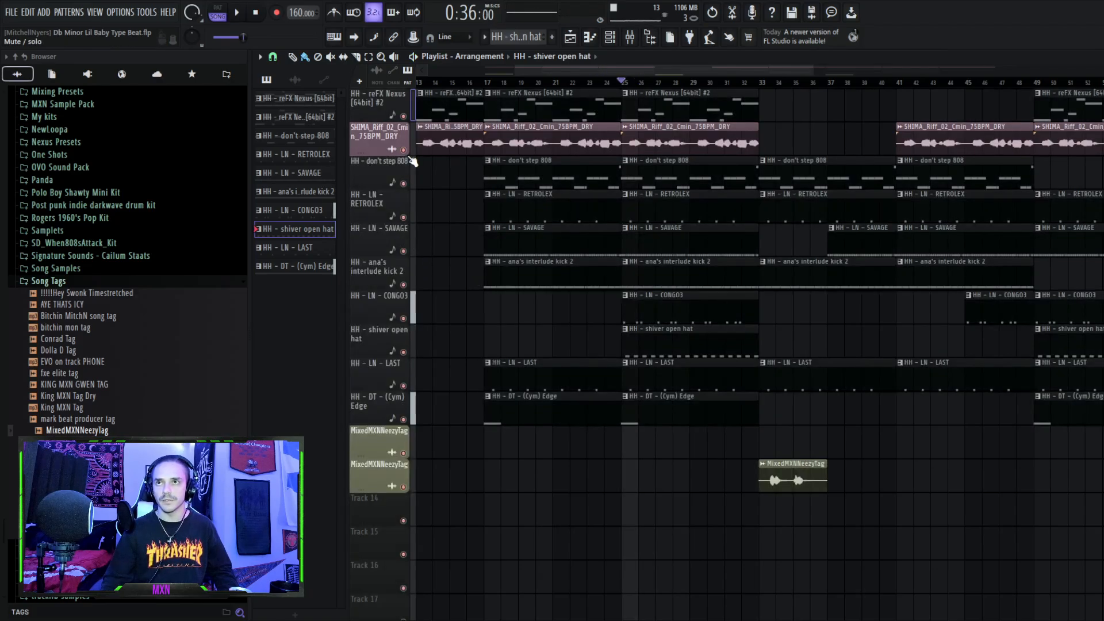
key(space)
click(404, 487)
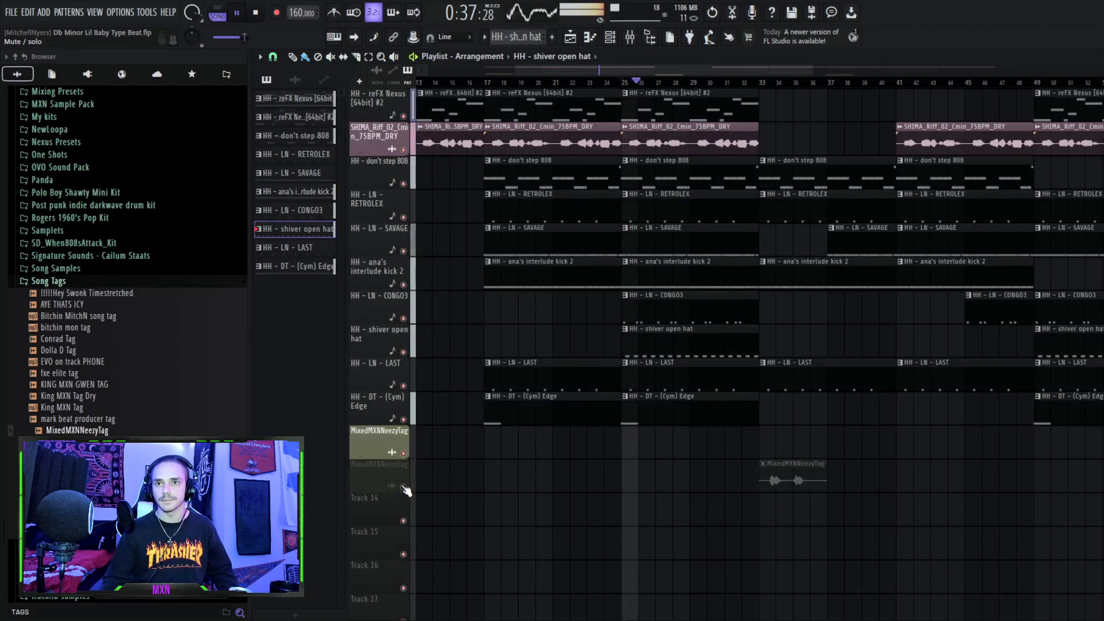
click(404, 452)
key(space)
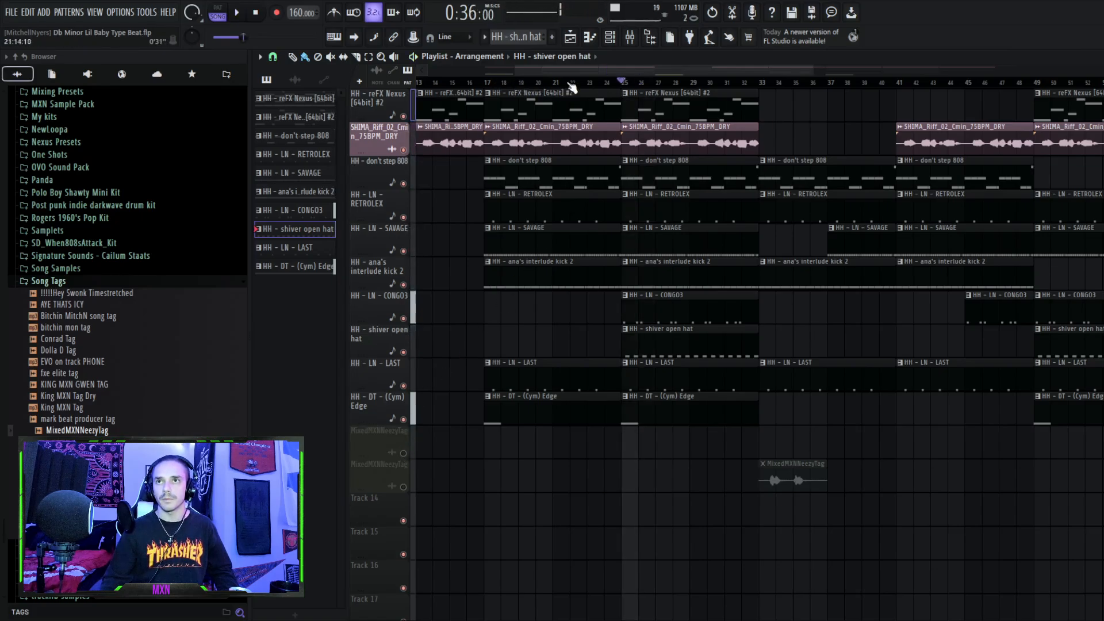
Play the full beat without the producer tags from bar 17, and stop playback.
click(486, 84)
key(space)
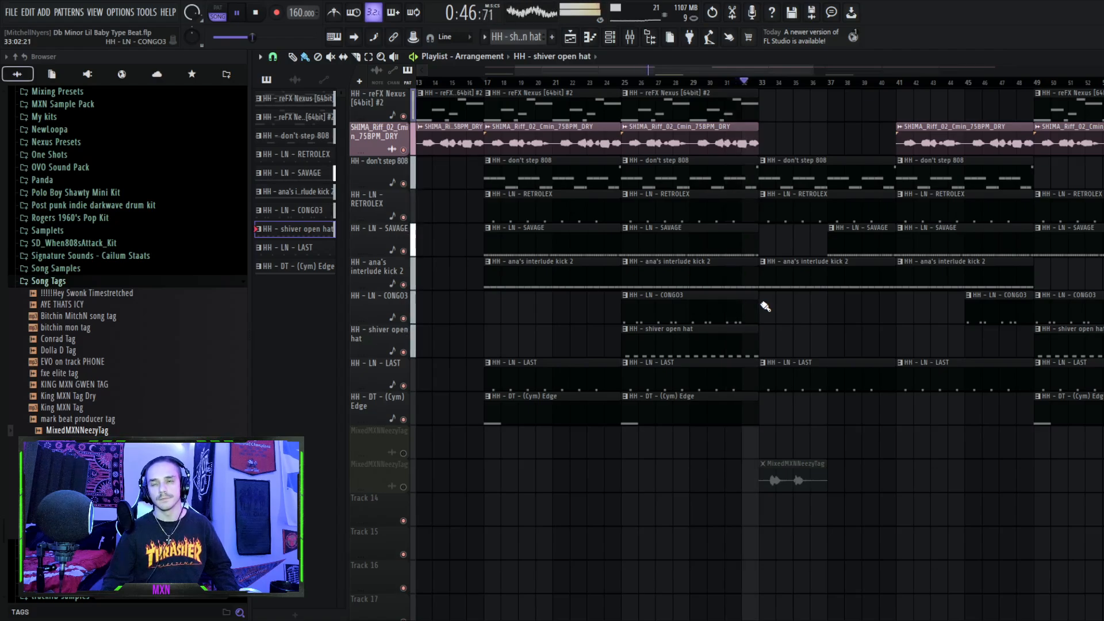
key(space)
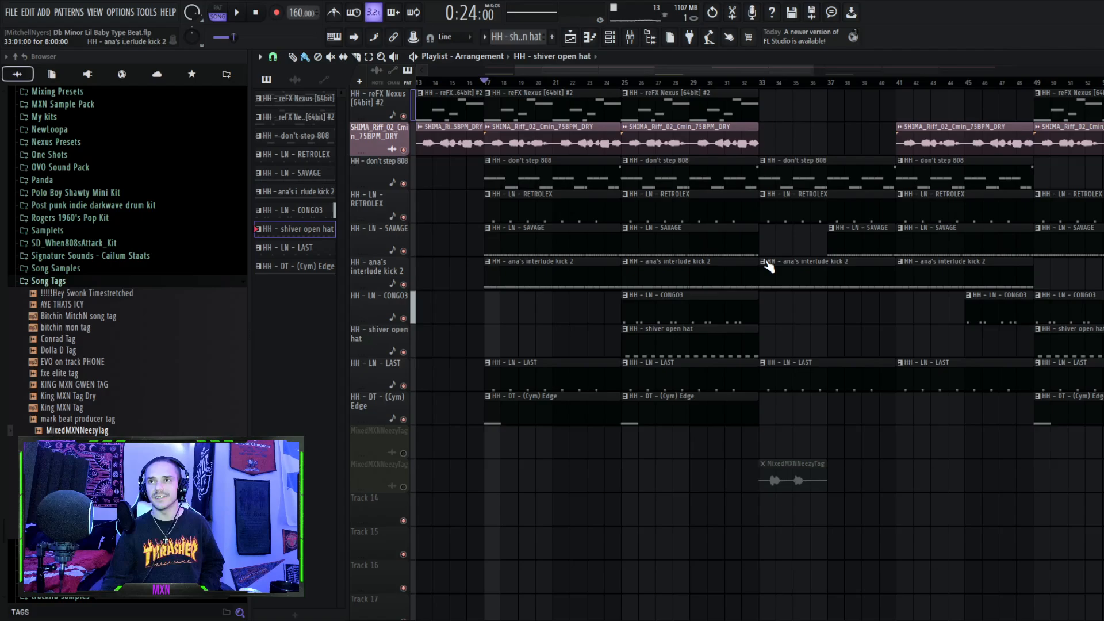
Examine the arrangement's sections across the whole playlist, marking bars 17, 33, 57 and 74 with the playhead.
scroll(767, 241, up, 2)
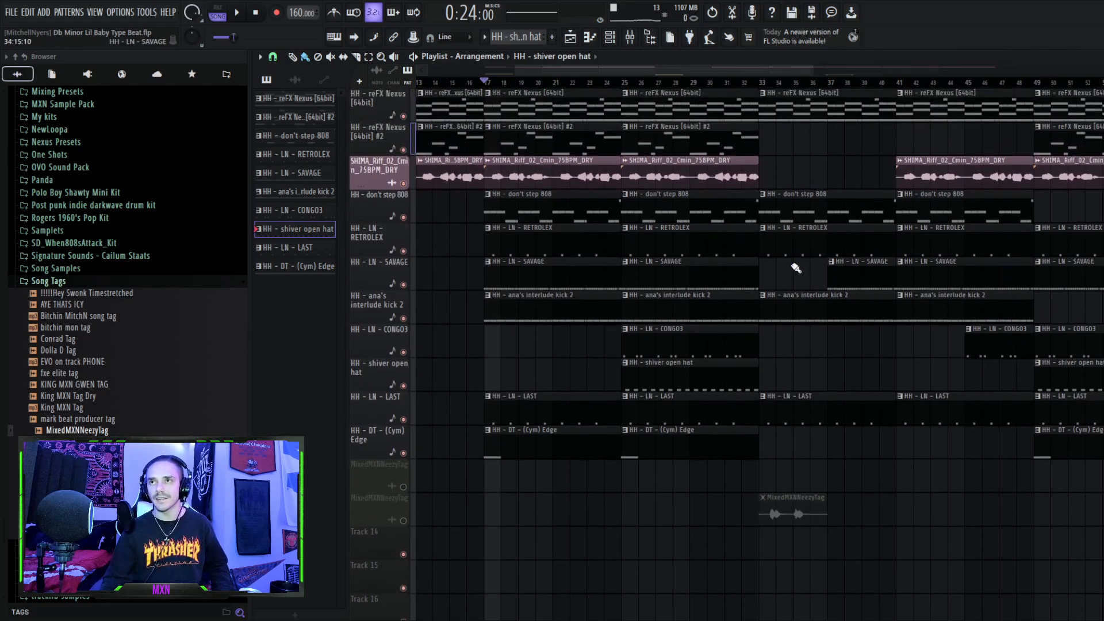
scroll(796, 266, down, 2)
scroll(791, 265, down, 1)
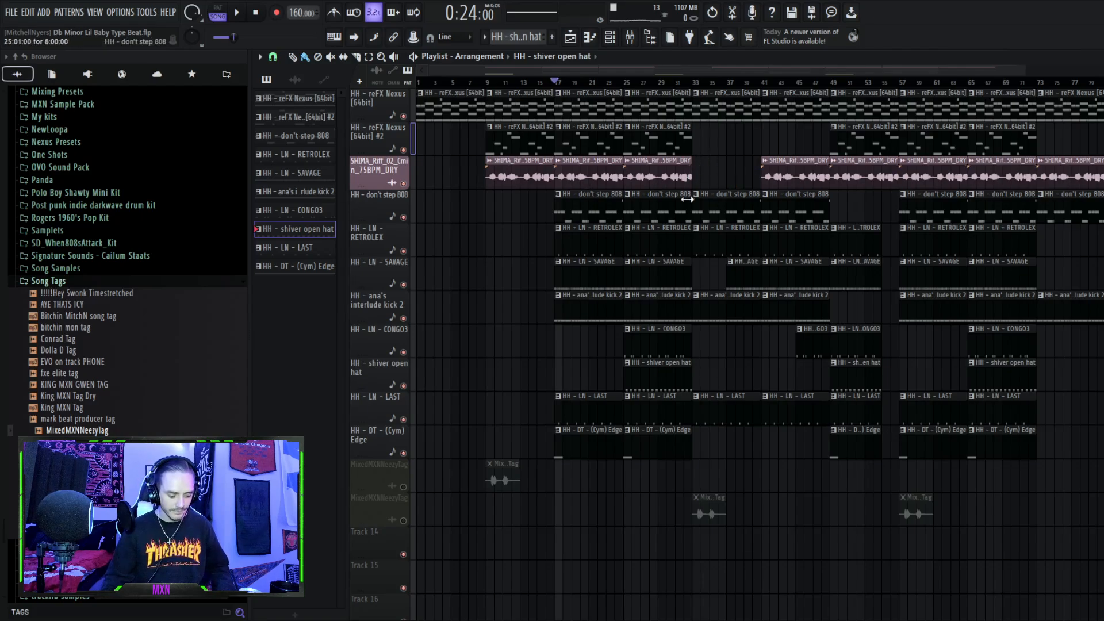
click(695, 85)
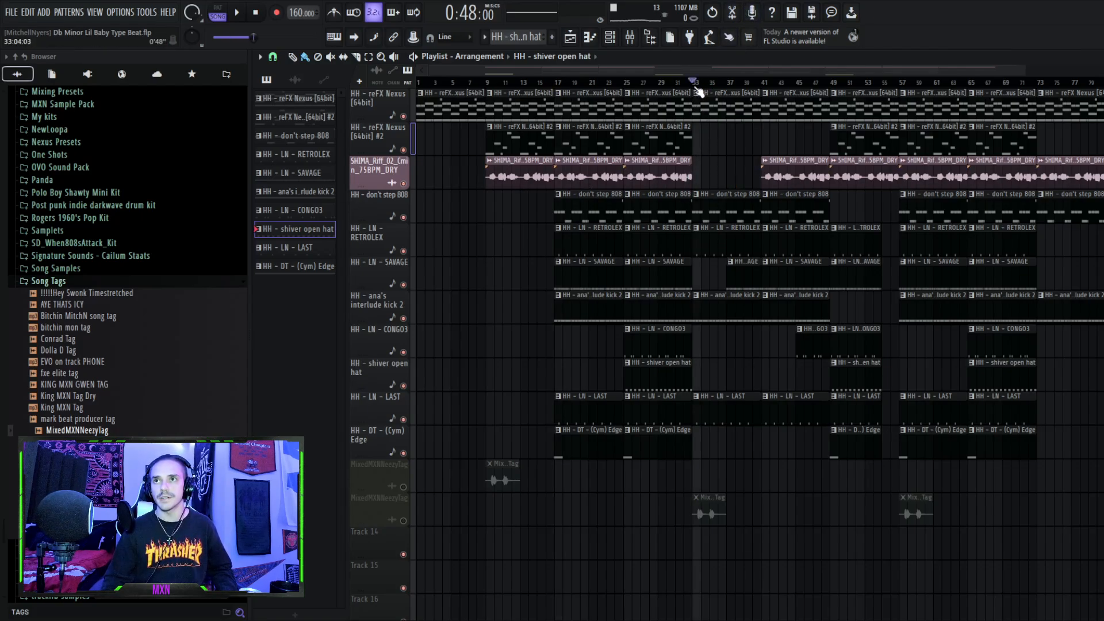
click(556, 85)
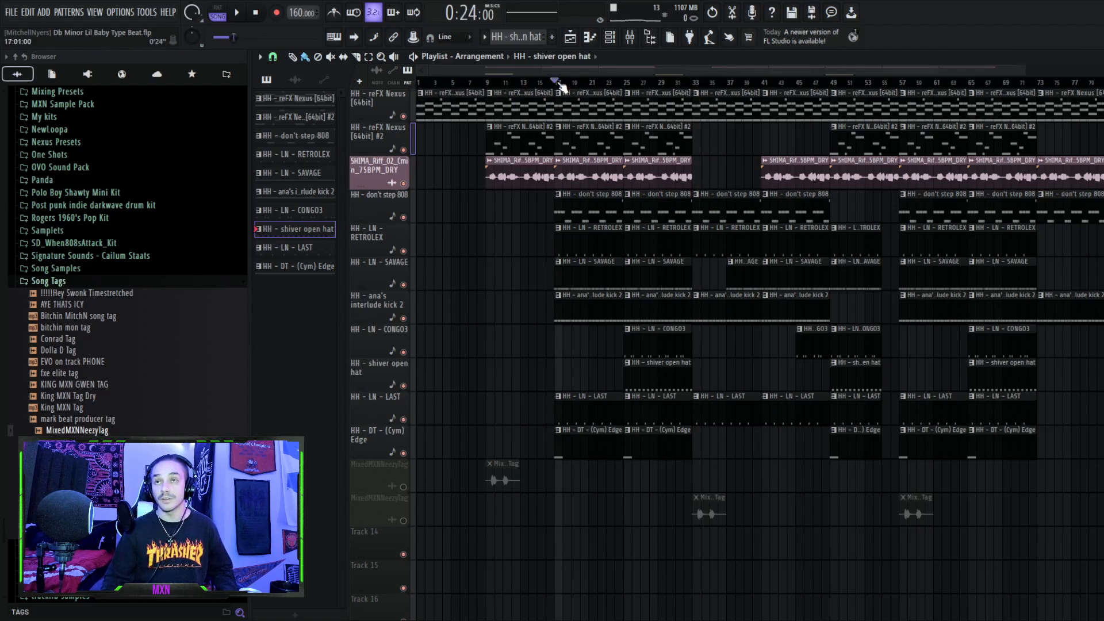
click(693, 85)
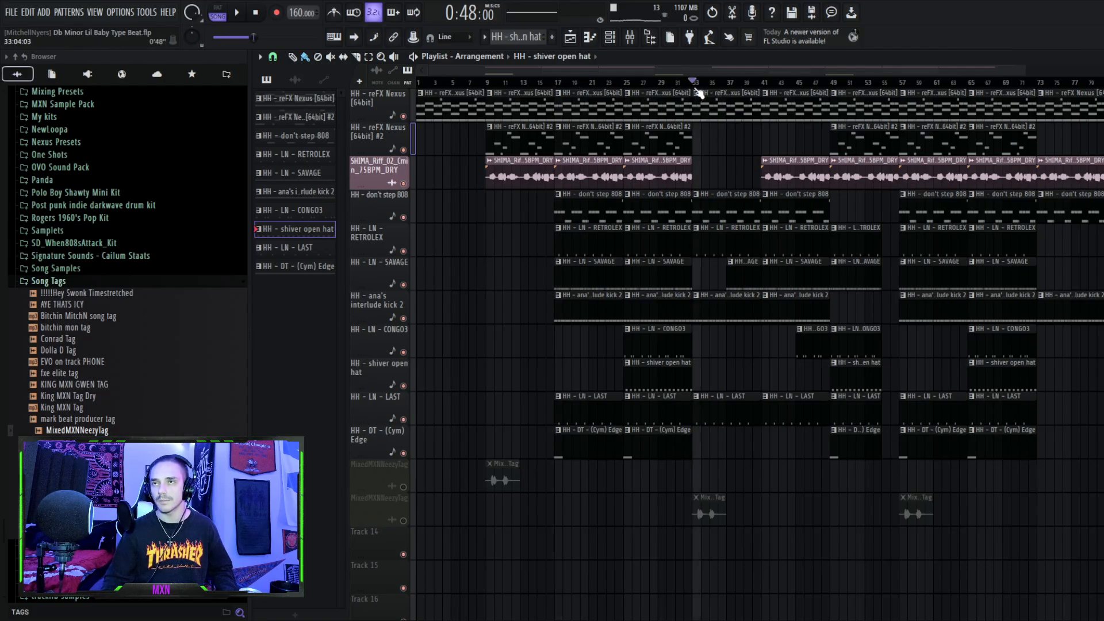
click(900, 83)
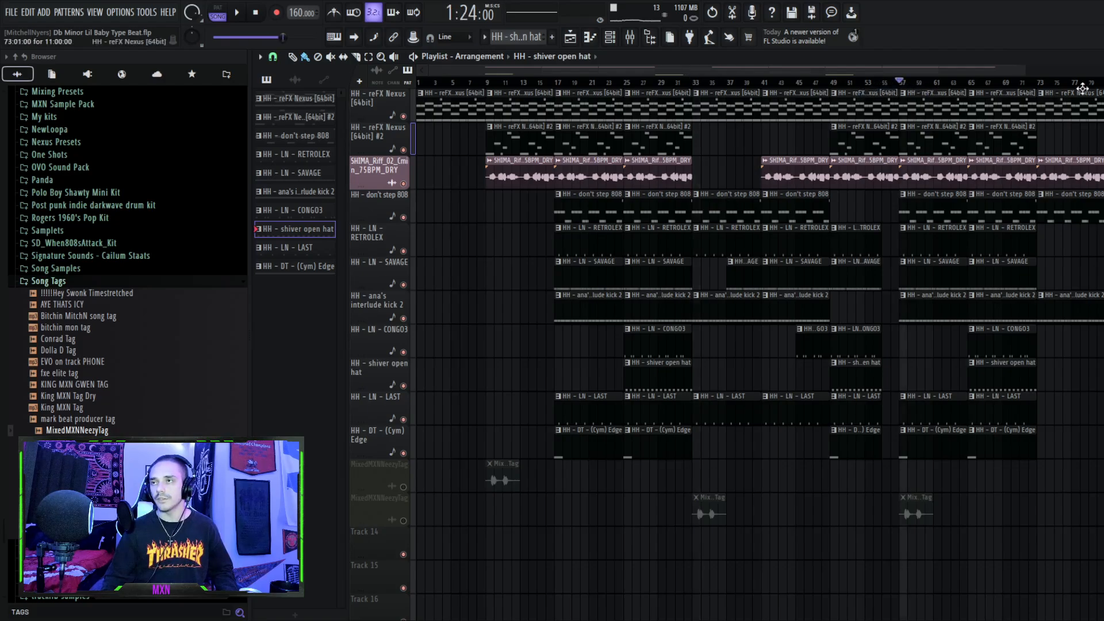
click(1054, 85)
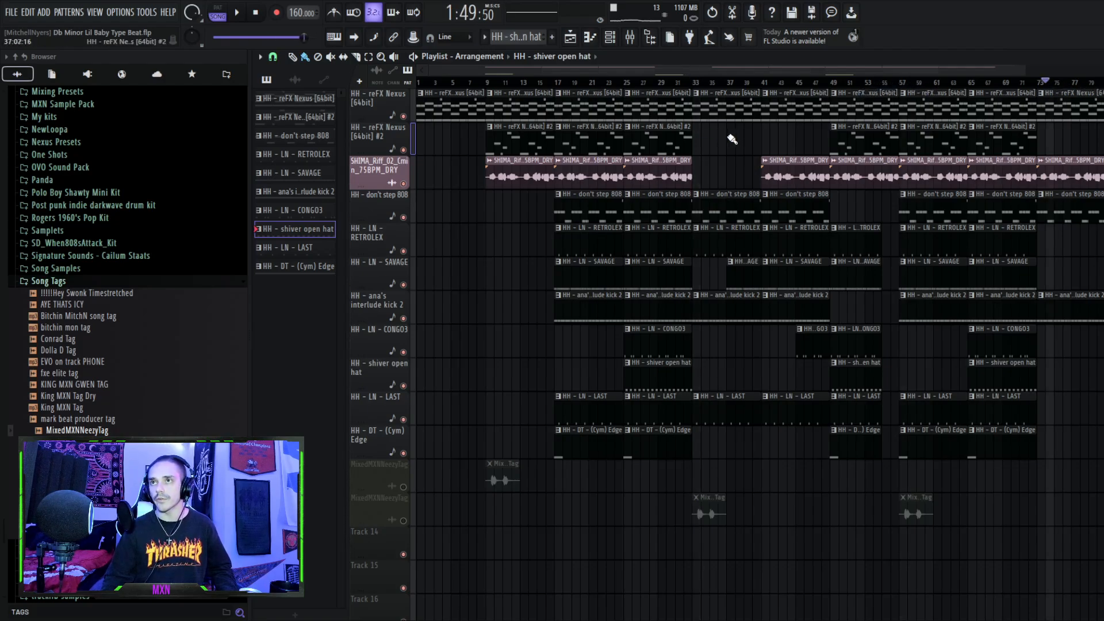
Play the arrangement from bar 33 through the following sections, and stop playback.
click(696, 85)
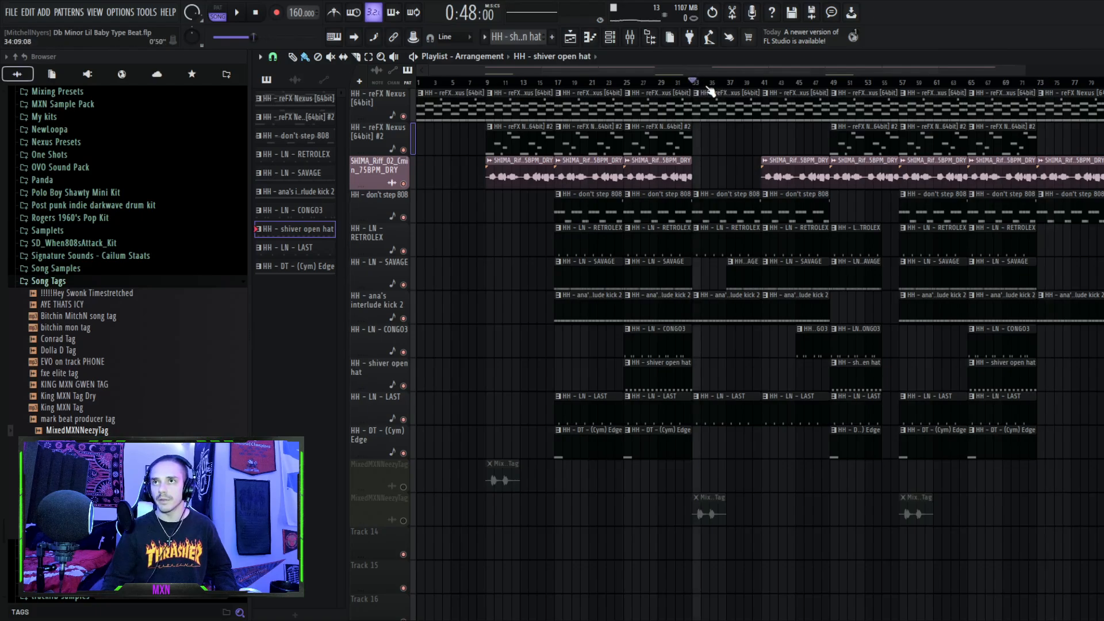
key(space)
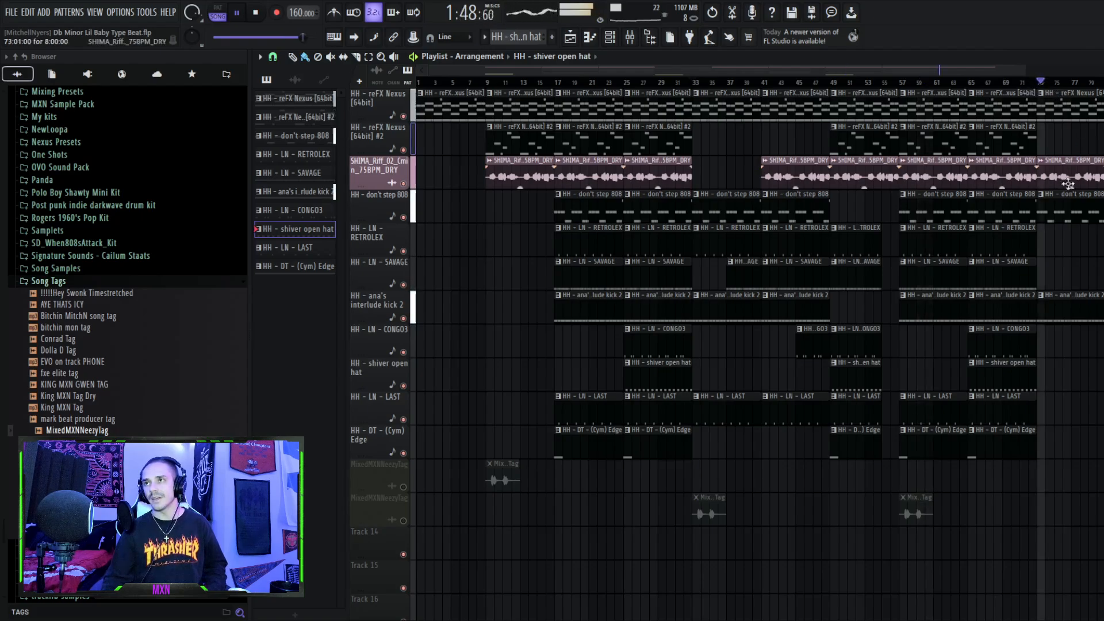
key(space)
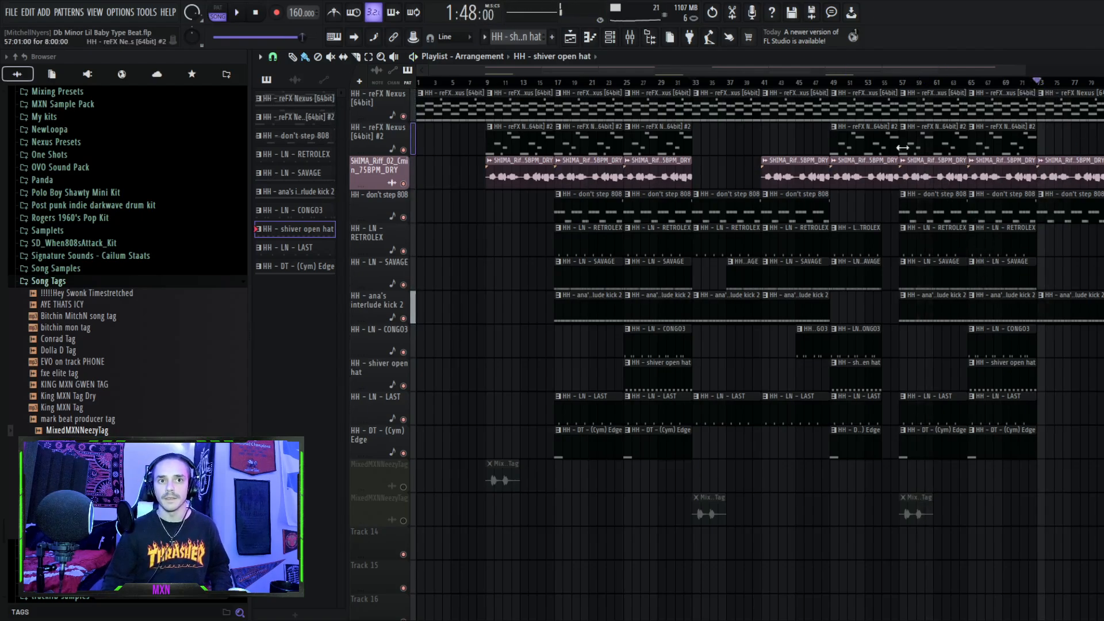
Open Fruity parametric EQ 2 on the first reFX Nexus mixer insert and adjust its high-pass band during playback.
click(630, 37)
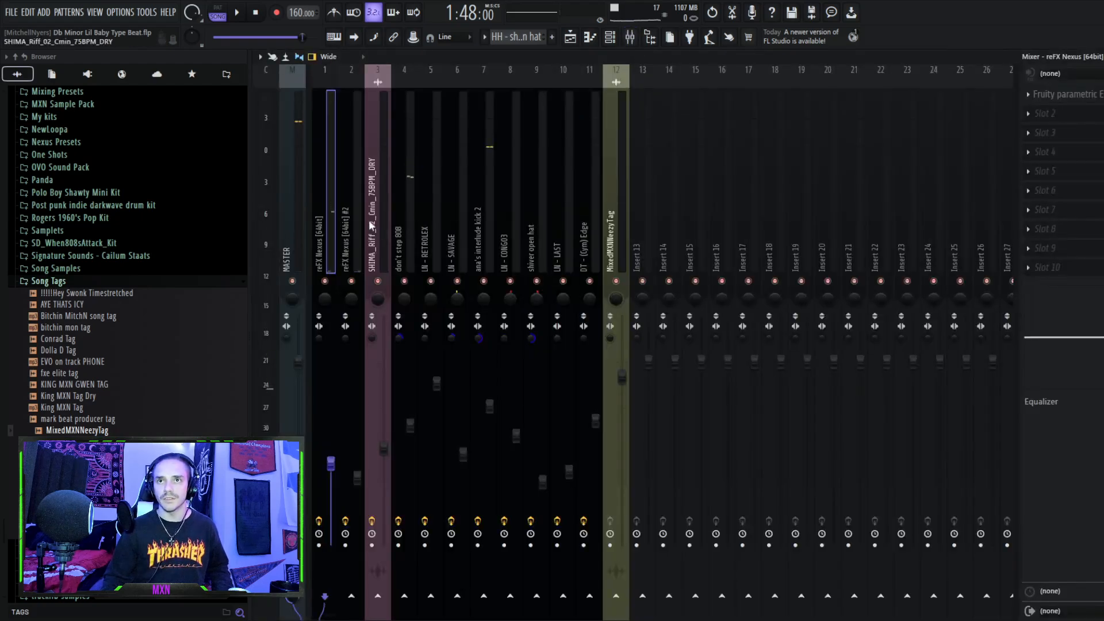
click(1084, 98)
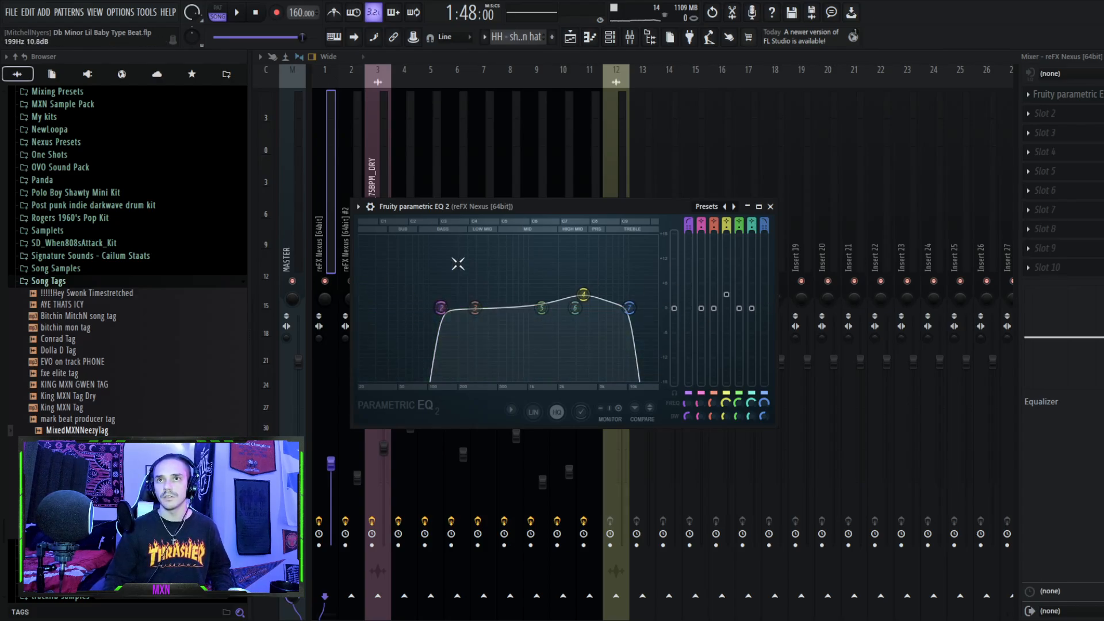
key(space)
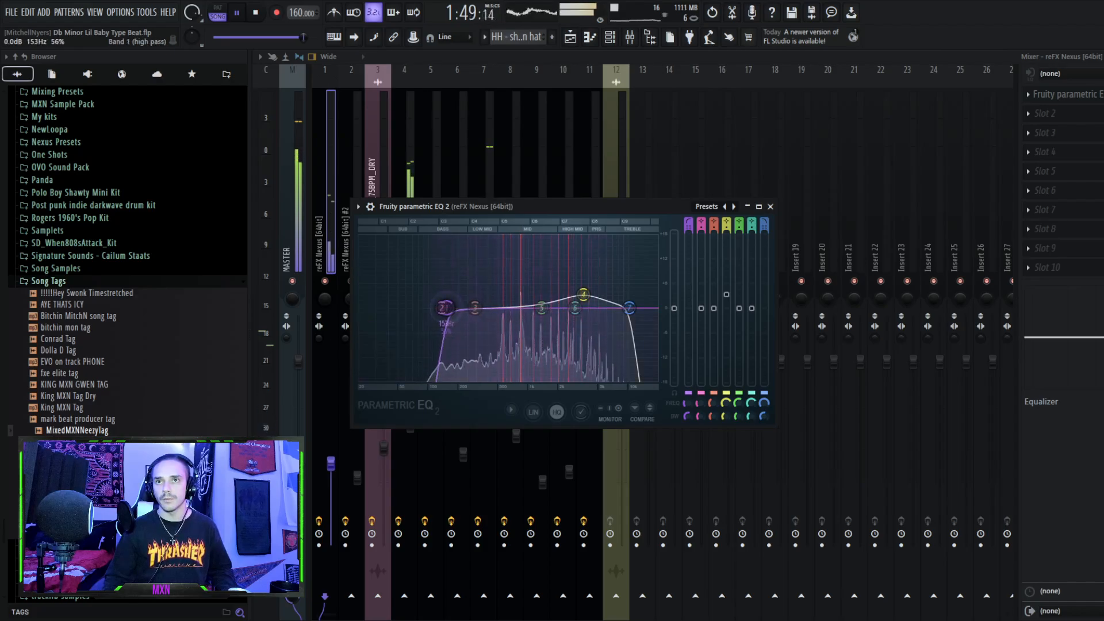
mouse_move(447, 308)
mouse_down()
mouse_move(463, 308)
mouse_move(439, 308)
mouse_up()
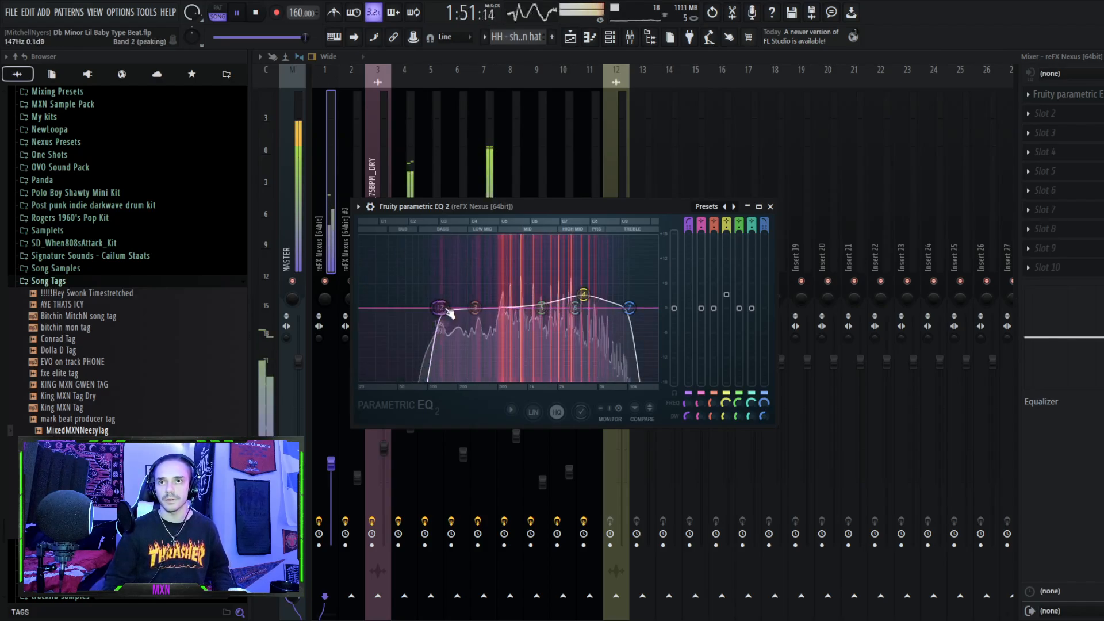
Solo the first reFX Nexus insert, replay it while lowering its EQ's high-pass cutoff and repositioning band 2, and close the EQ.
right_click(325, 281)
key(space)
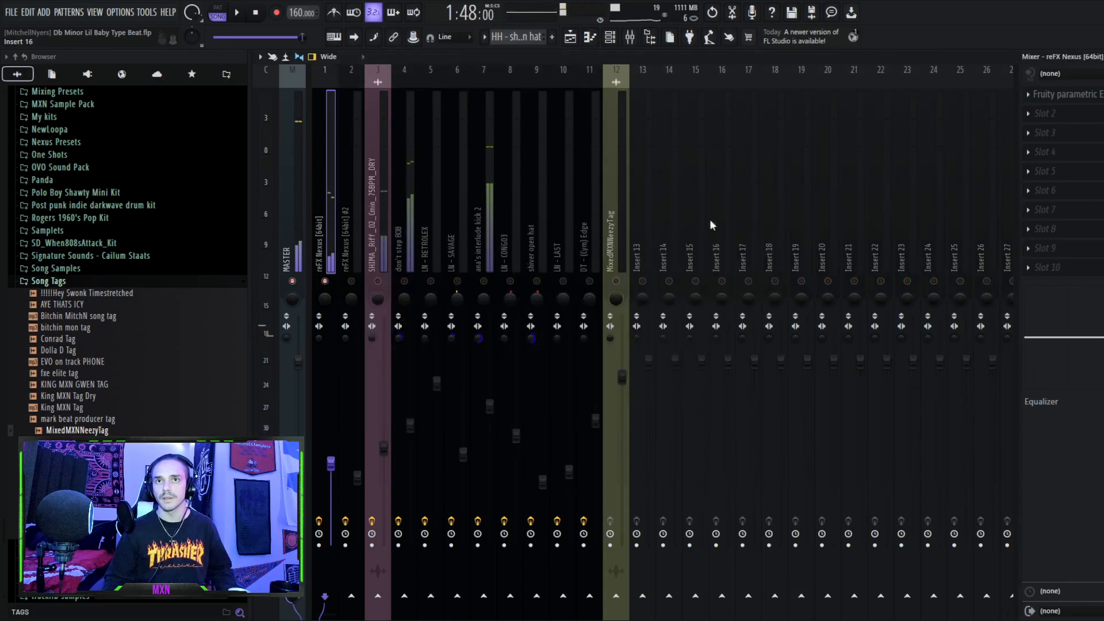
key(space)
click(1073, 96)
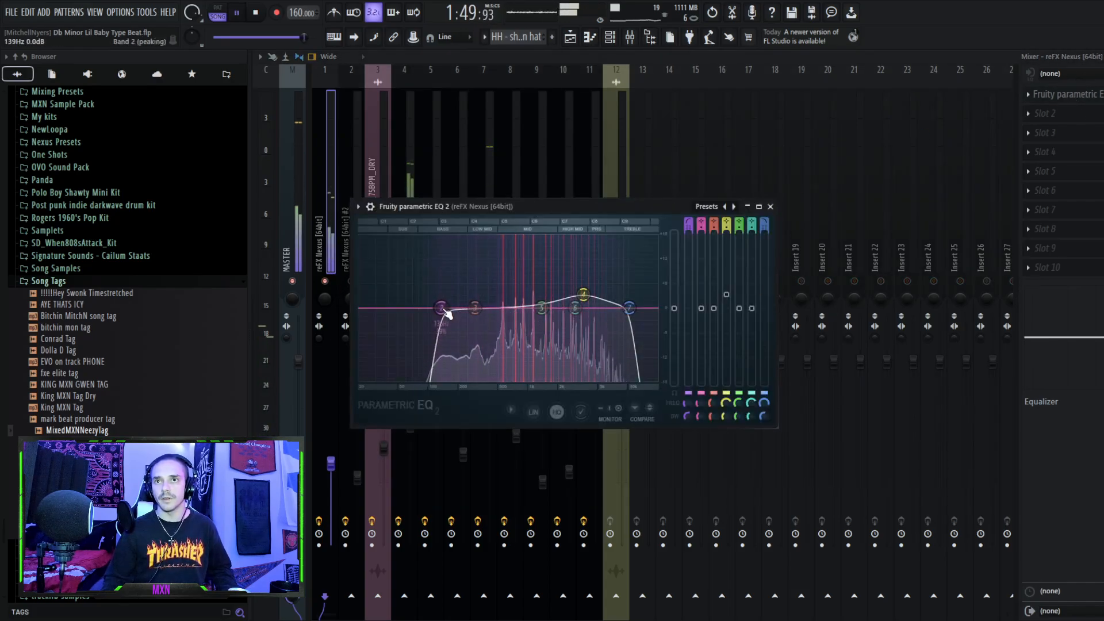
mouse_move(447, 313)
mouse_down()
mouse_move(509, 309)
mouse_move(429, 308)
mouse_up()
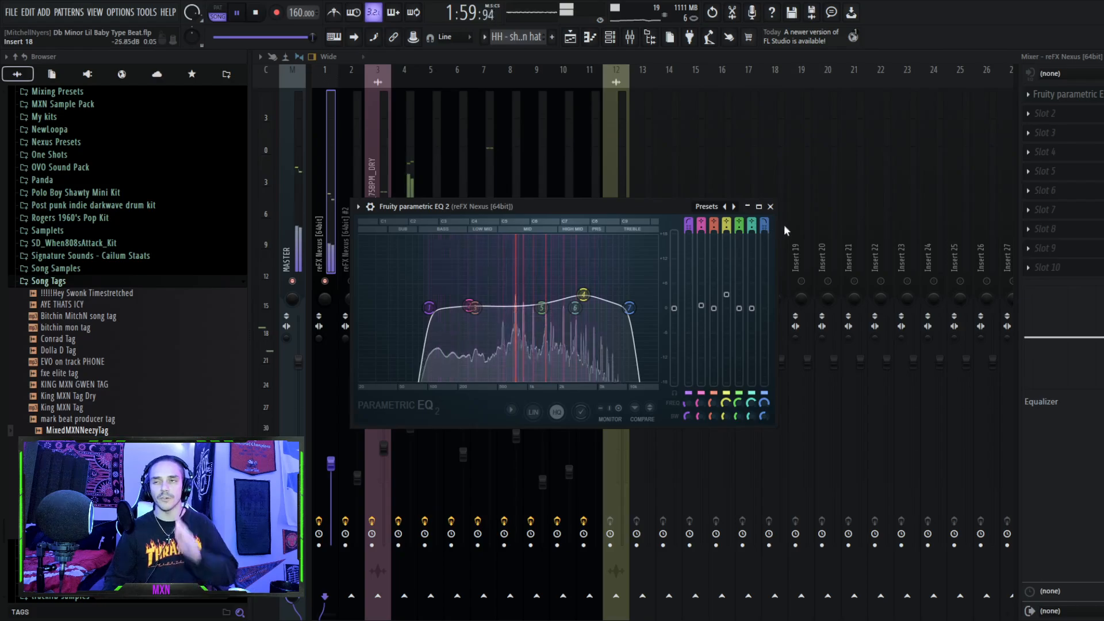
click(771, 207)
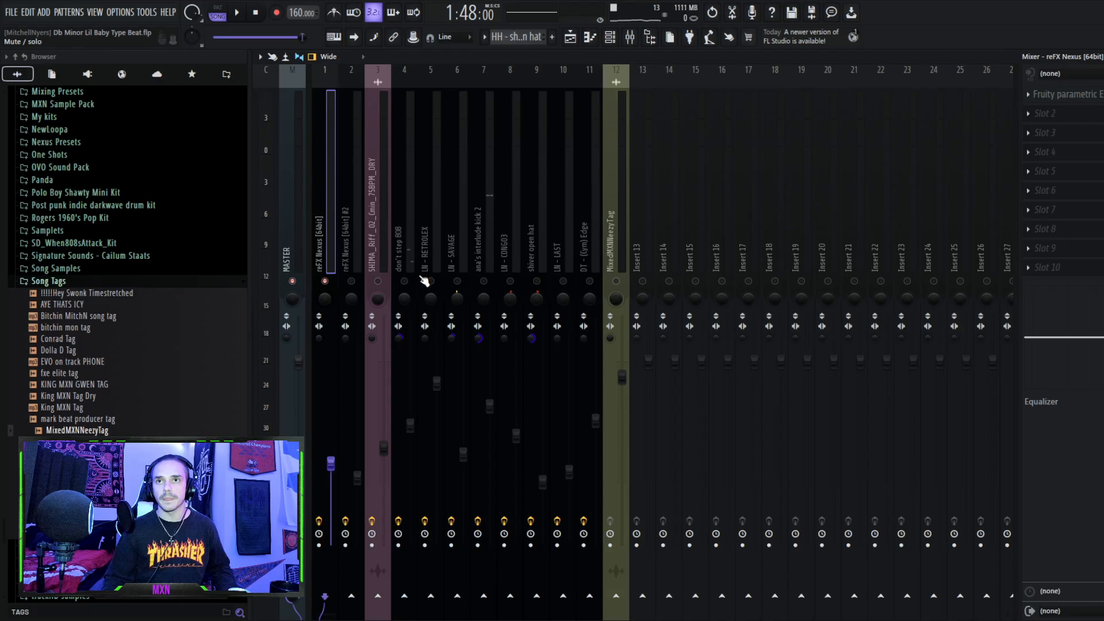
Unmute all mixer inserts and select the LN - SAVAGE and don't step 808 inserts to review their effects, ending on LN - SAVAGE.
click(458, 283)
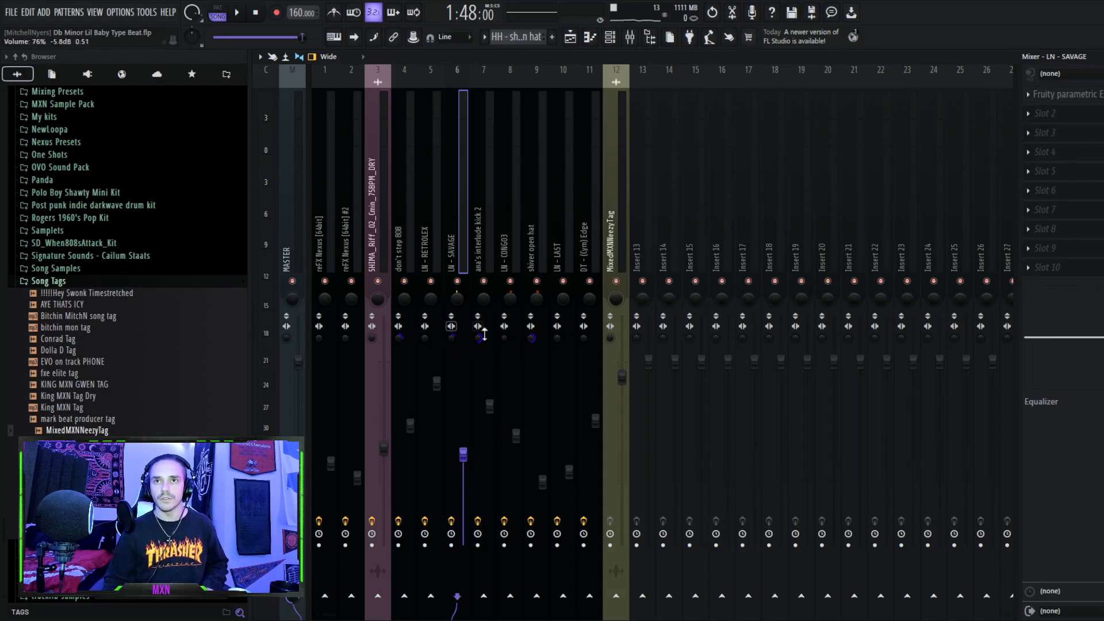
click(412, 290)
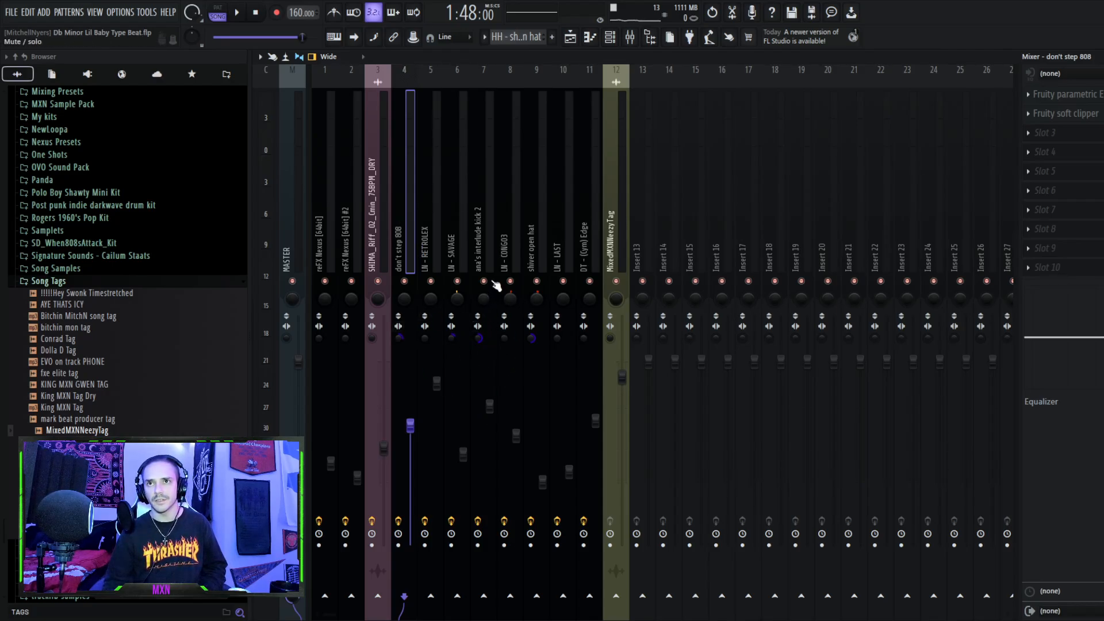
click(450, 239)
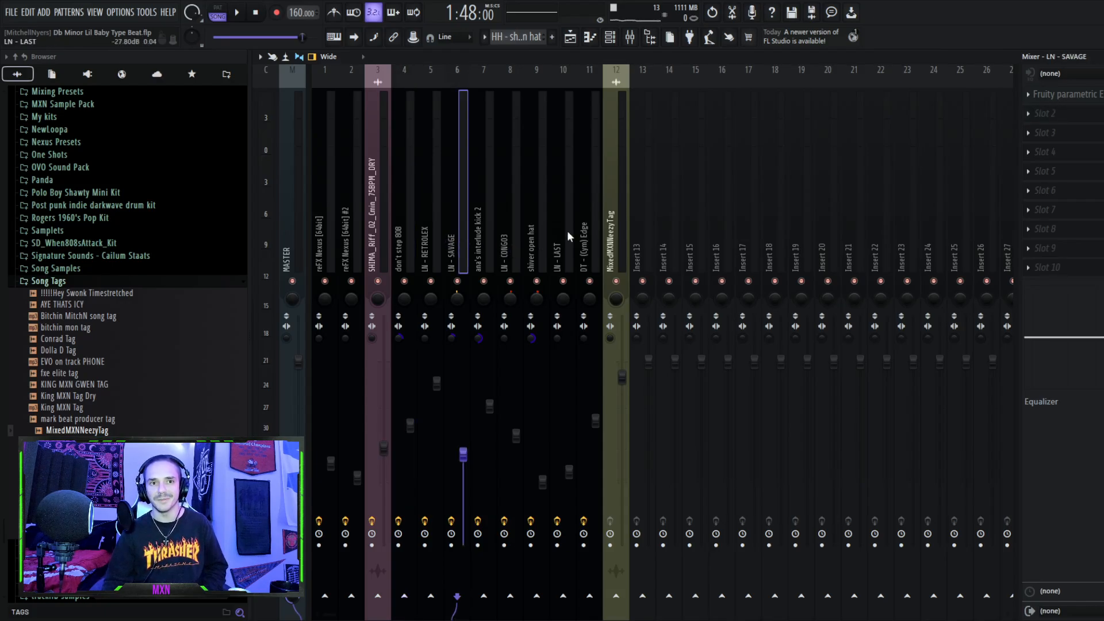
Select the shiver open hat and don't step 808 mixer inserts to review their effects, opening the 808's Fruity soft clipper.
click(1059, 102)
click(771, 204)
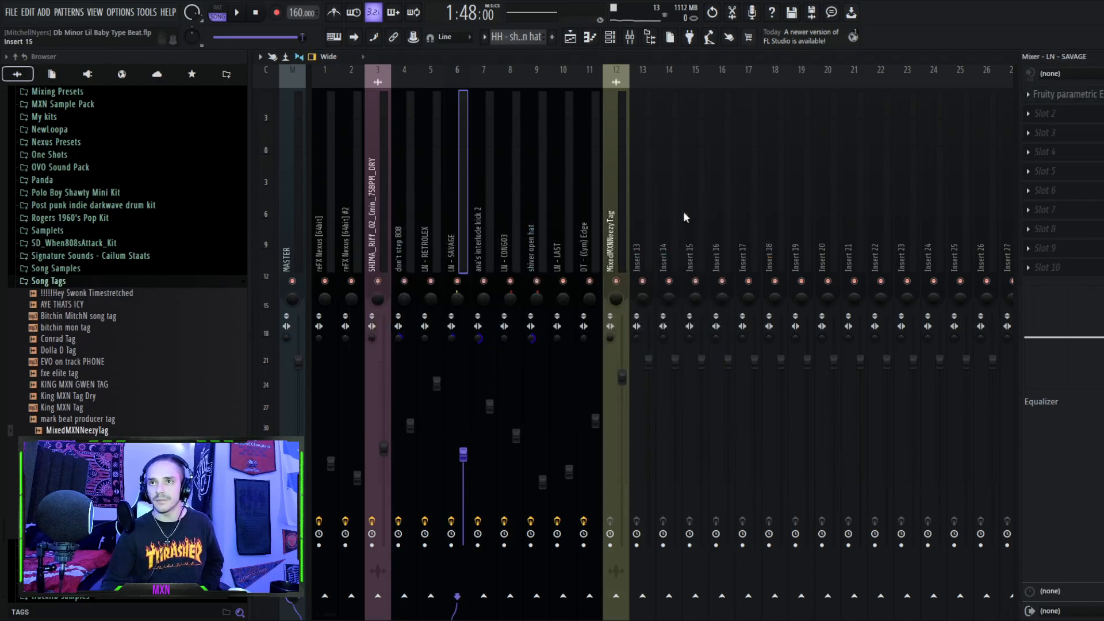
click(550, 244)
click(526, 249)
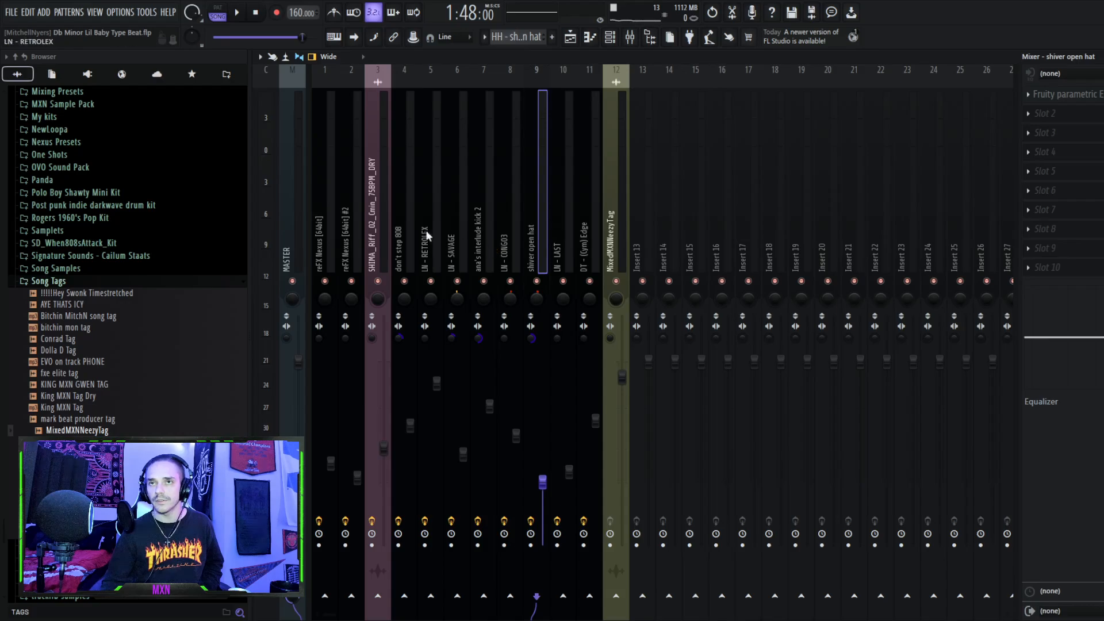
click(381, 230)
click(412, 239)
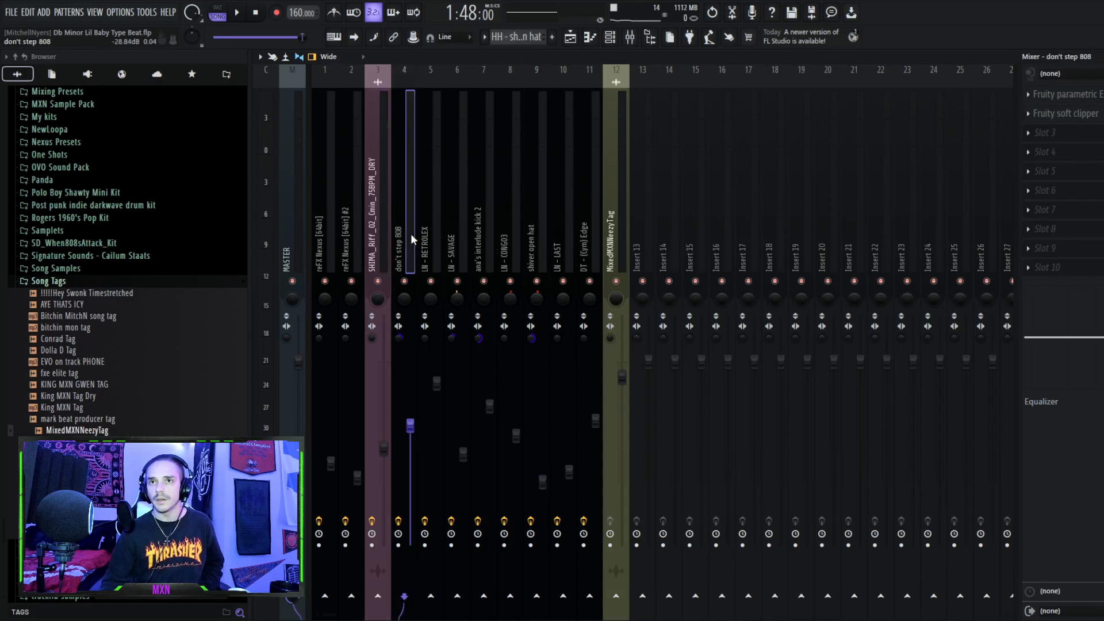
click(1064, 113)
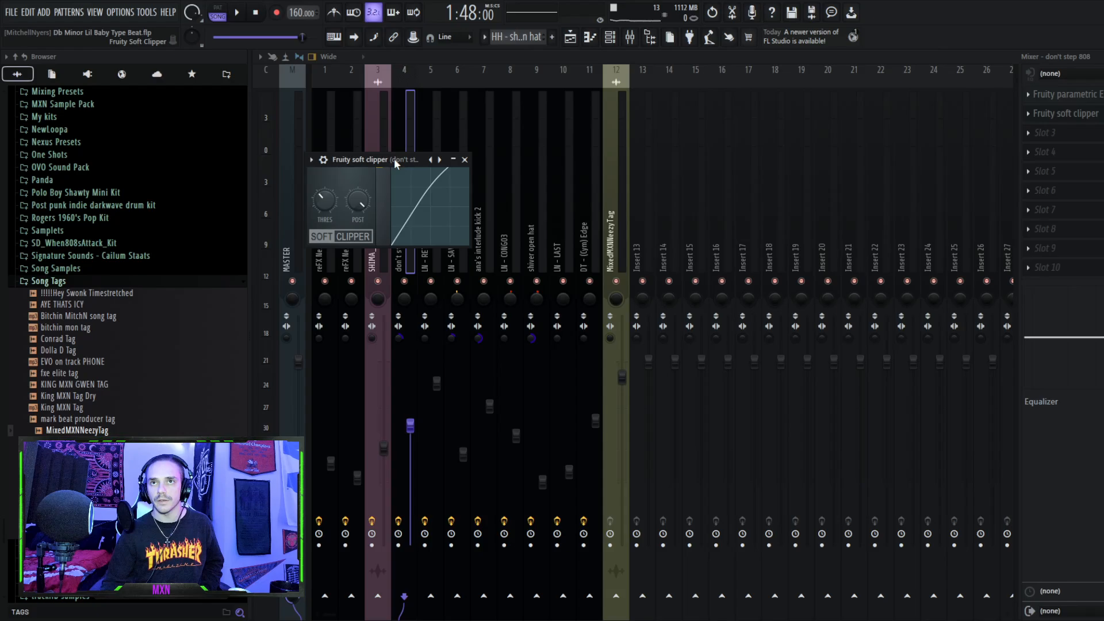
Solo the don't step 808 insert, start playback, and unmute ana's interlude kick 2 to hear both together.
right_click(406, 282)
key(space)
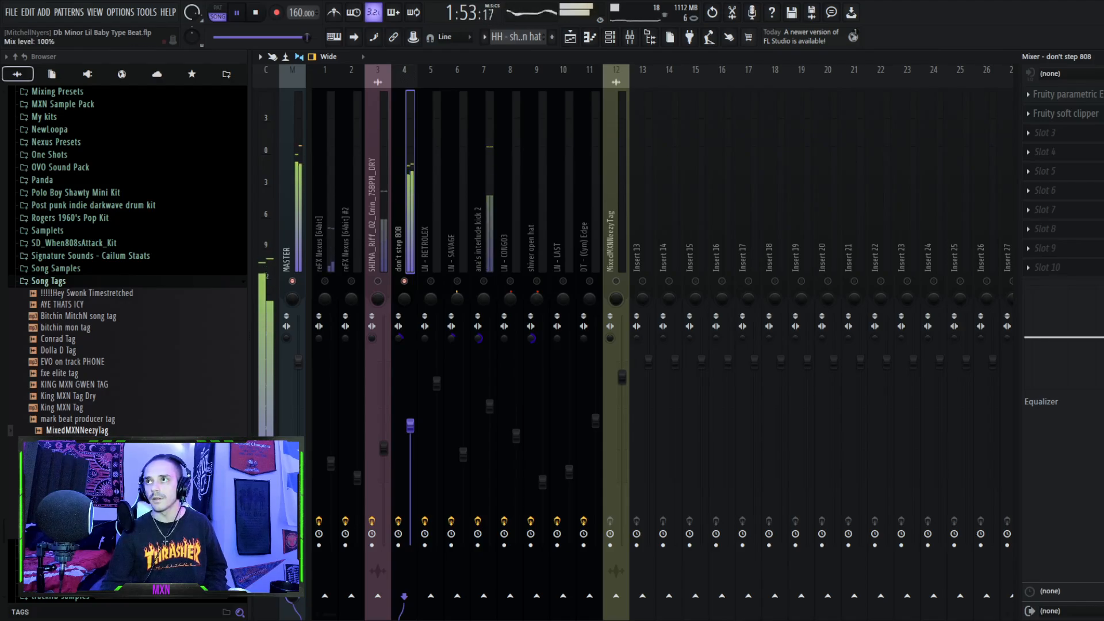
click(484, 281)
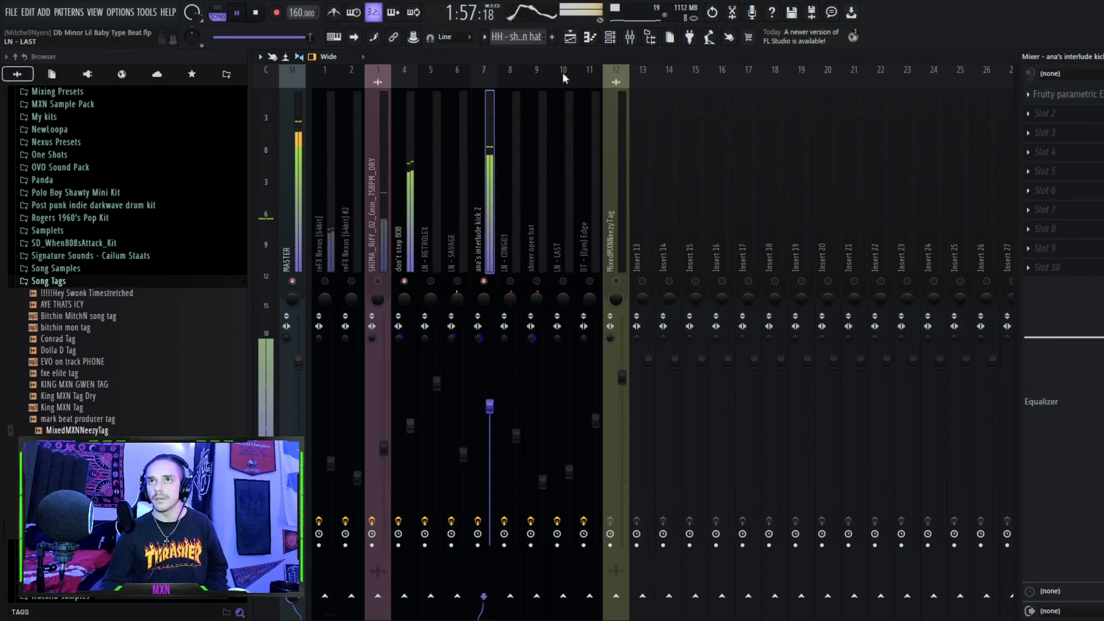
Unmute all mixer inserts, stop playback, and return to the playlist arrangement.
right_click(485, 282)
right_click(484, 282)
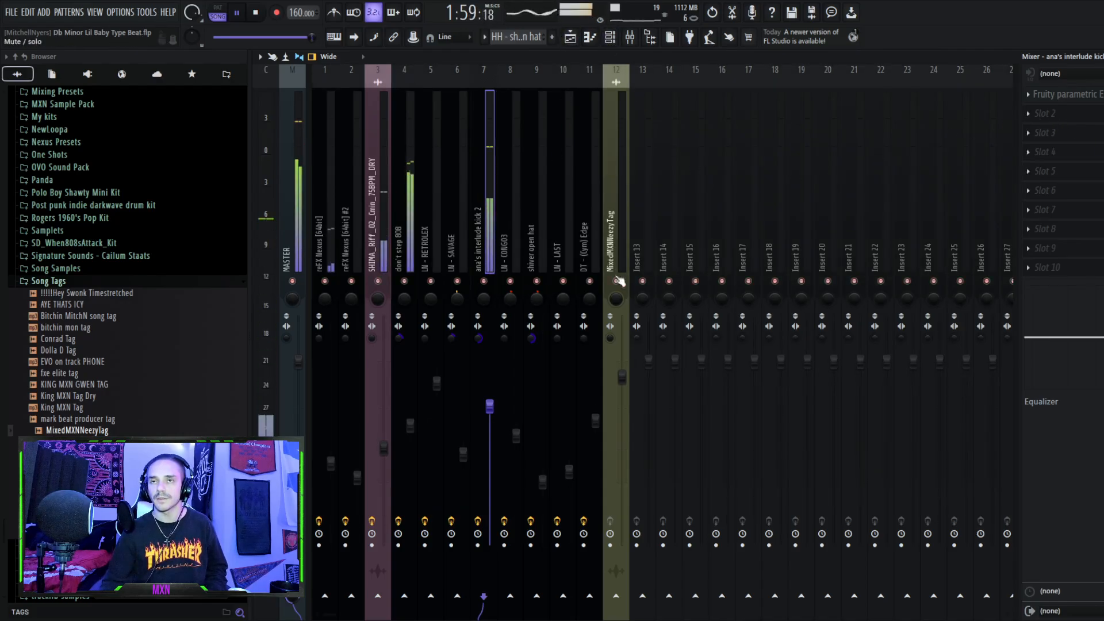
key(space)
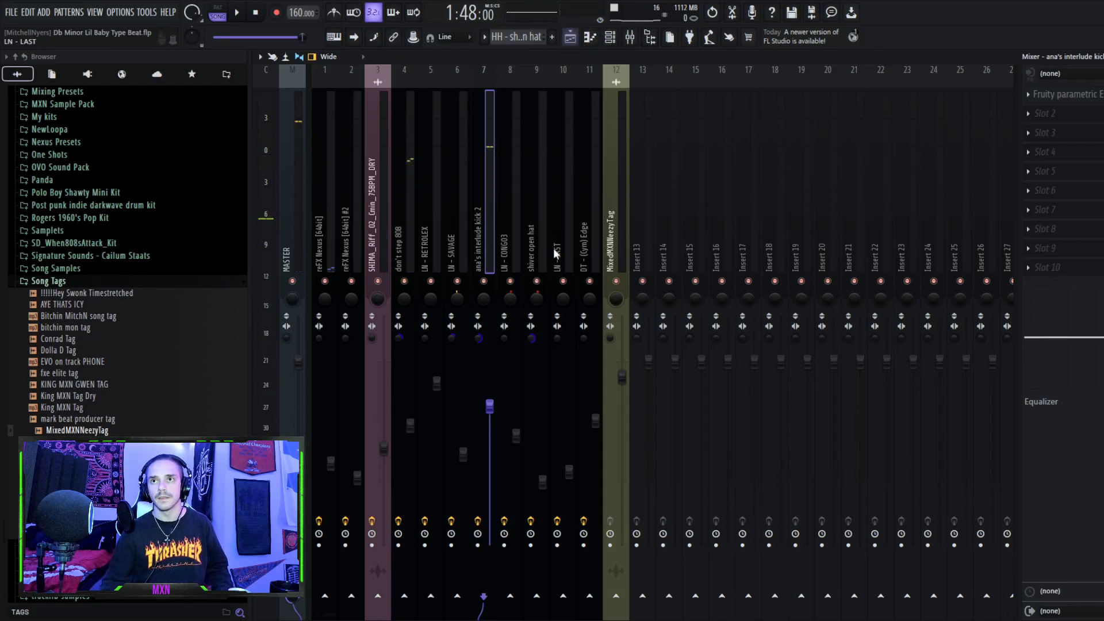
click(571, 36)
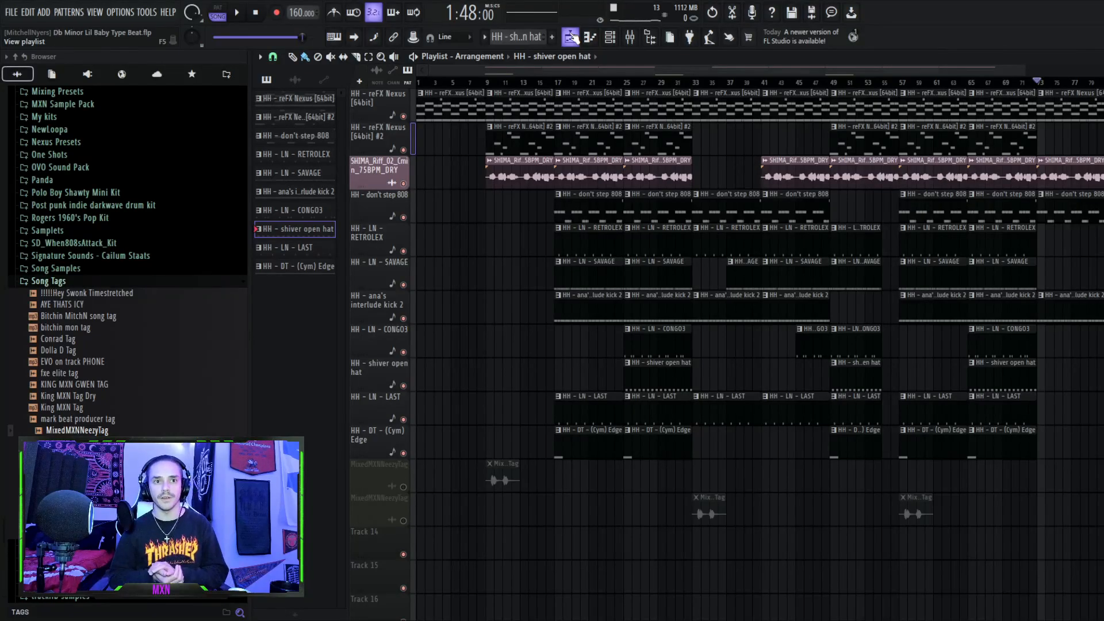